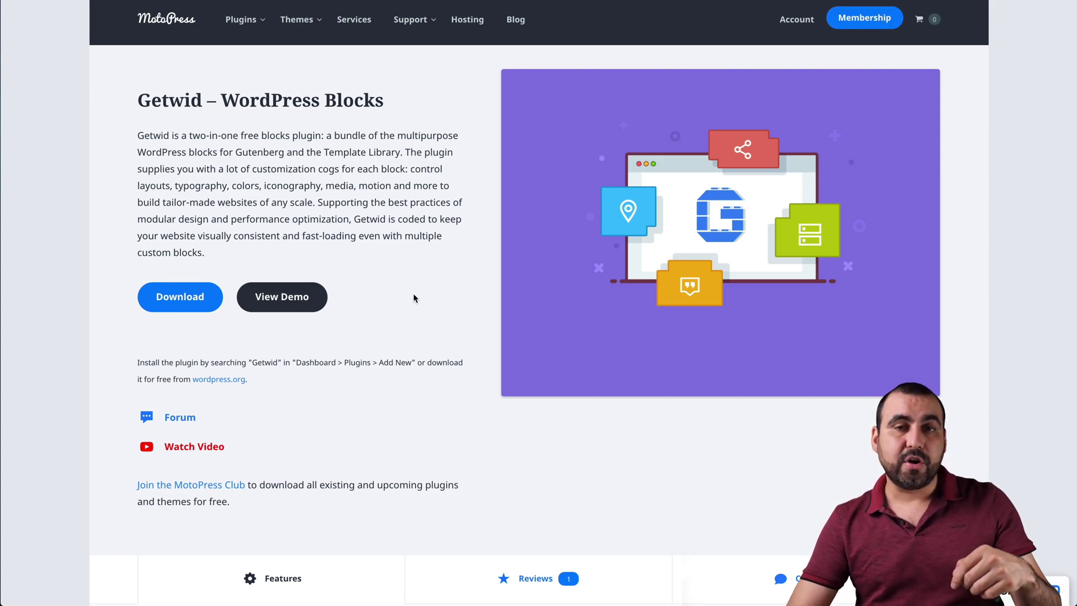
Open the Toggle WordPress Block demo page from the Getwid blocks grid
scroll(414, 297, down, 20)
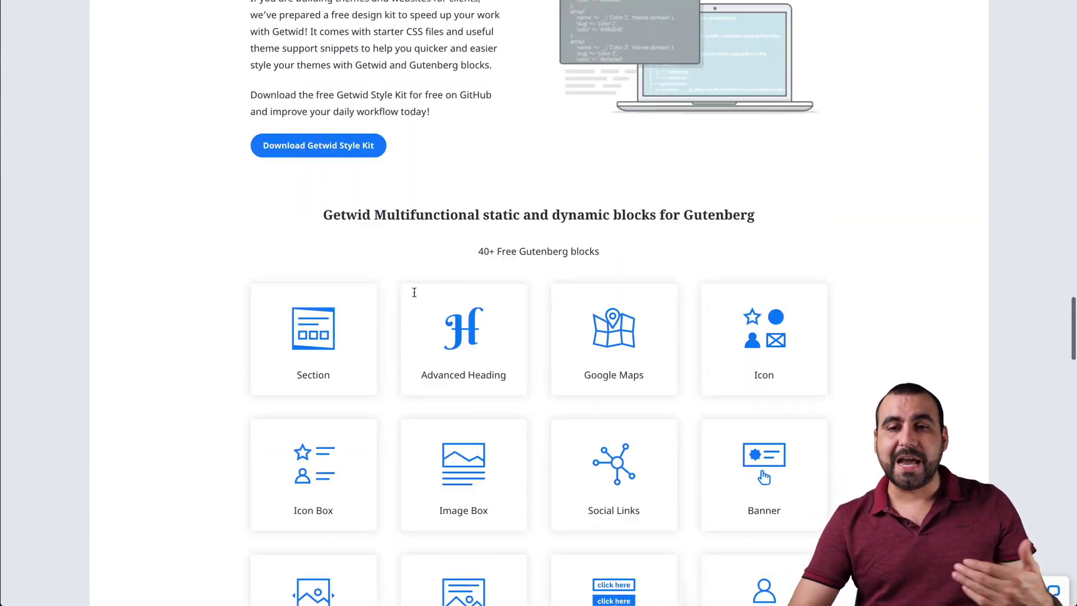
scroll(414, 293, down, 20)
scroll(414, 295, up, 13)
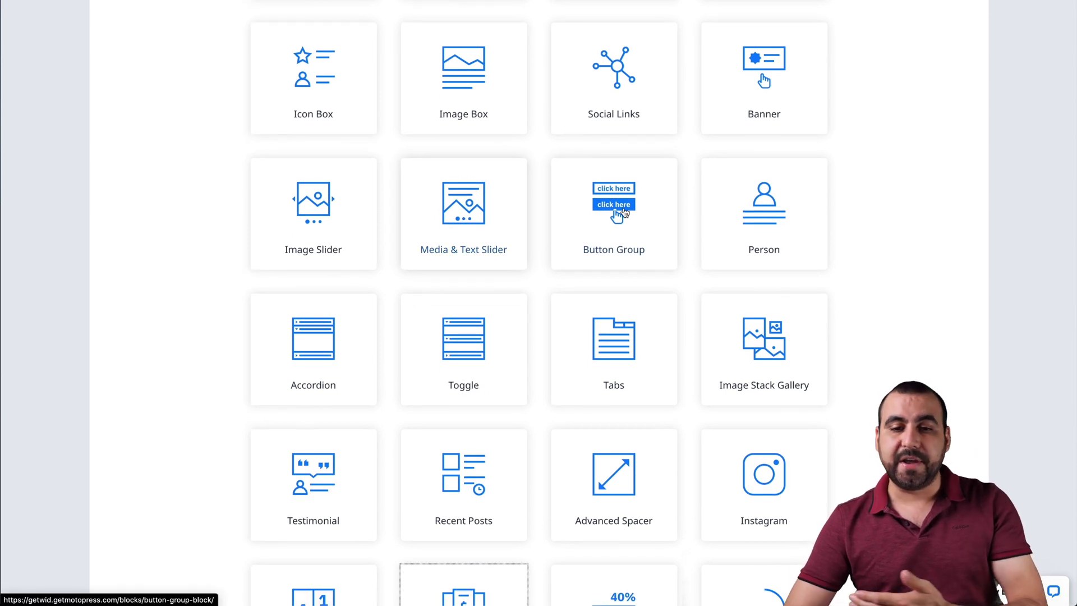
click(466, 350)
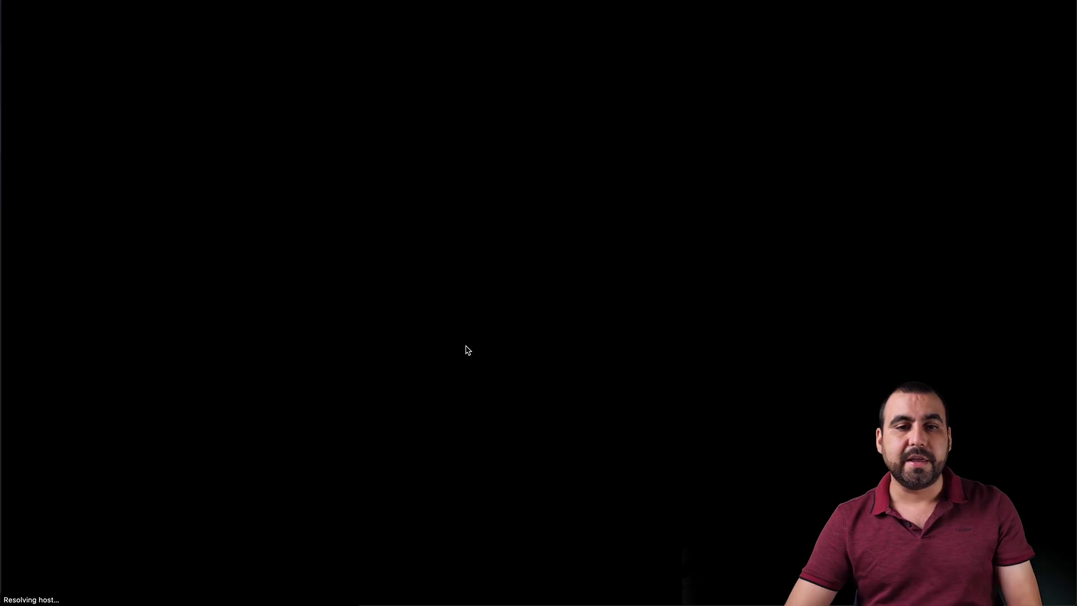
Expand and collapse 'can i get free expert advice?', then expand 'do i own the app you create?'
scroll(466, 385, down, 3)
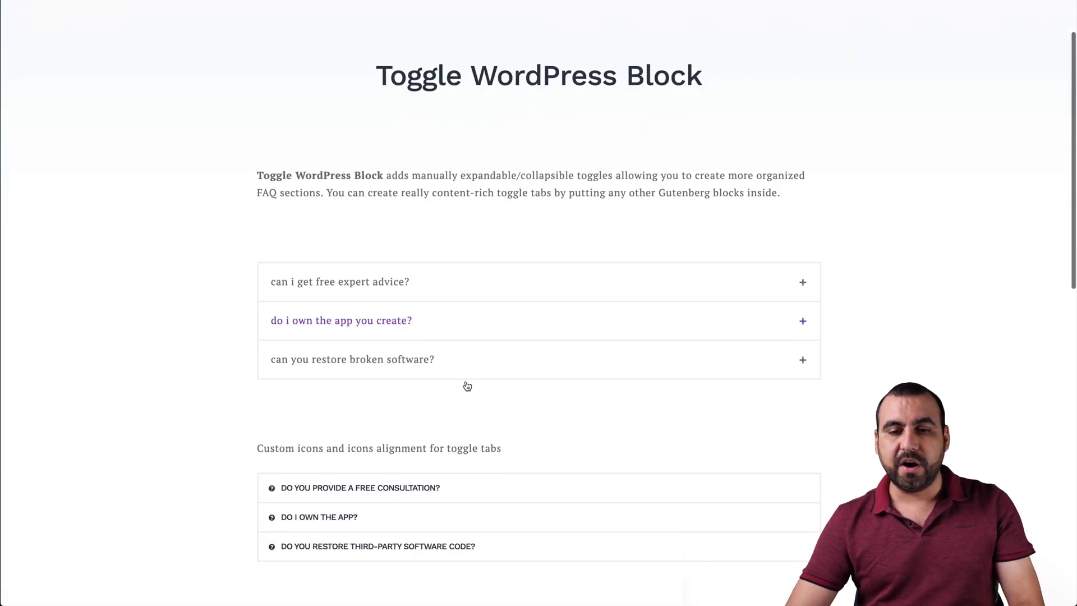
click(662, 255)
click(662, 254)
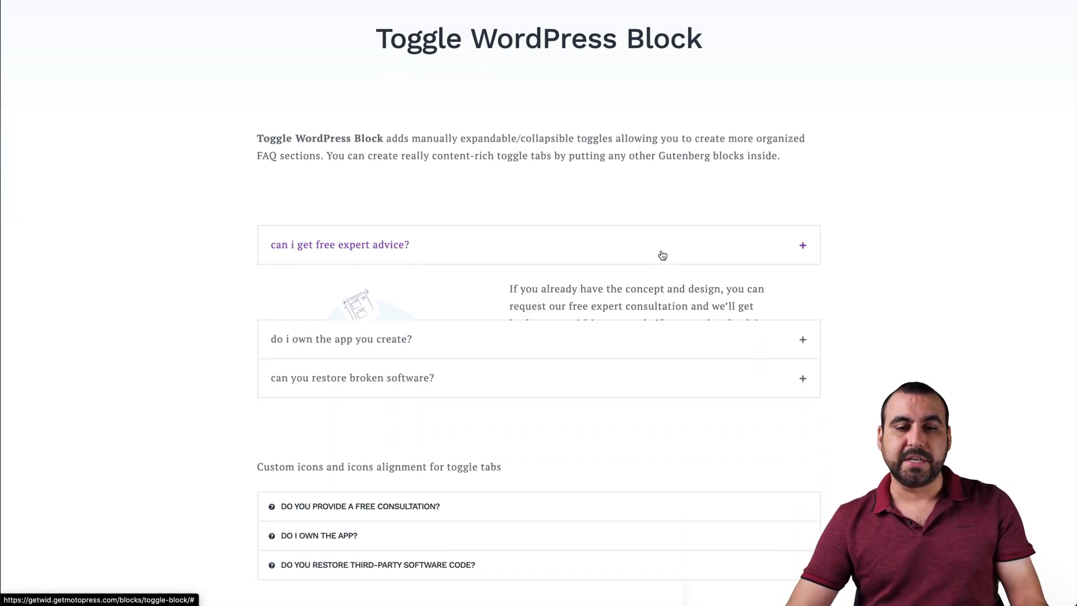
click(672, 291)
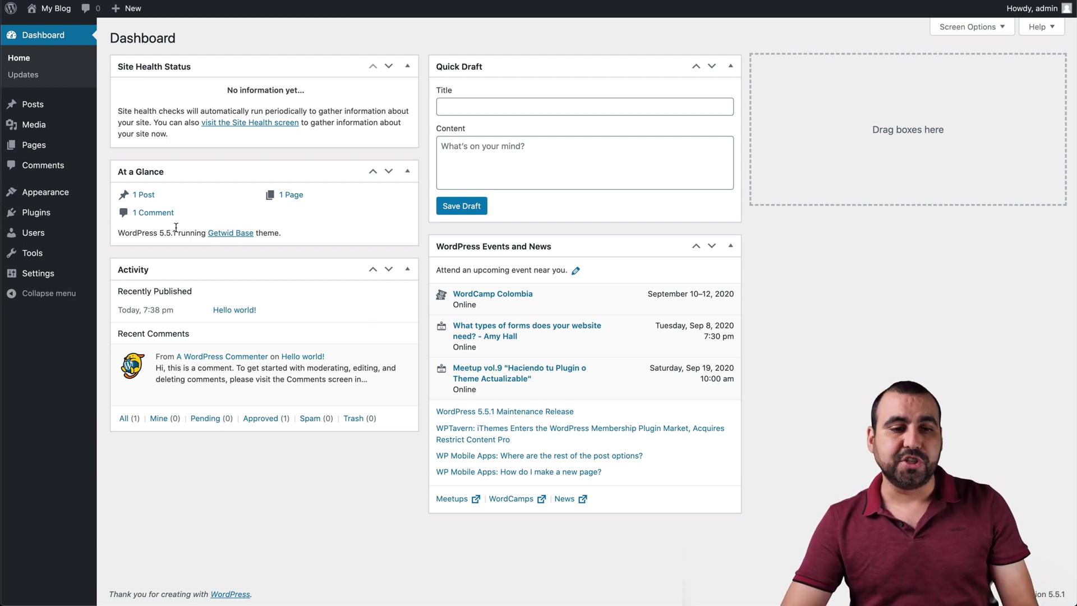
Check the themes area with Getwid Base active and start a theme search for 'ge'
mouse_move(51, 192)
click(153, 199)
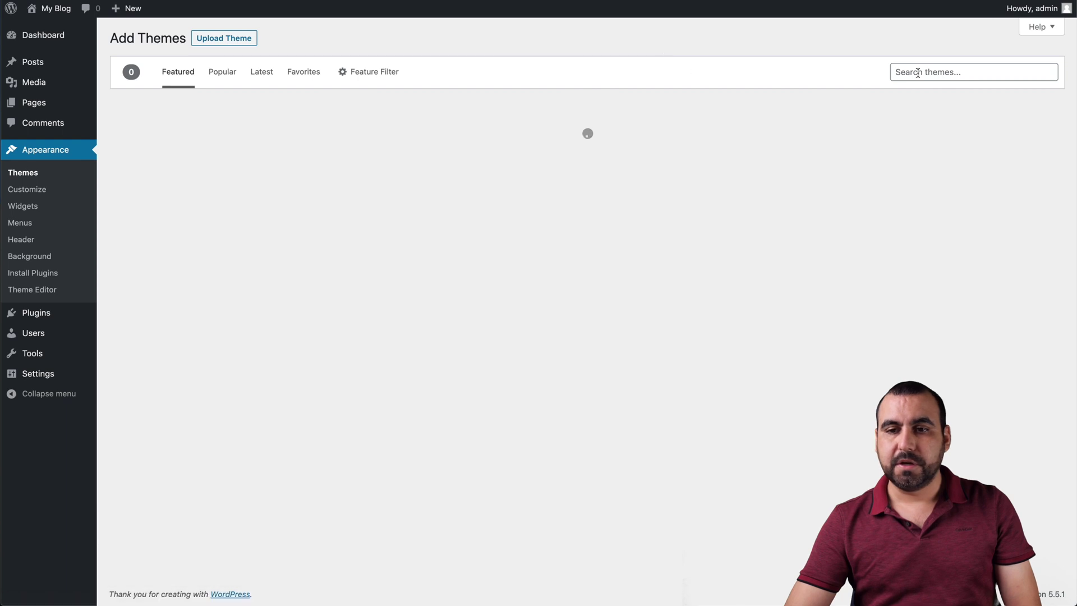
click(915, 72)
text(getwid)
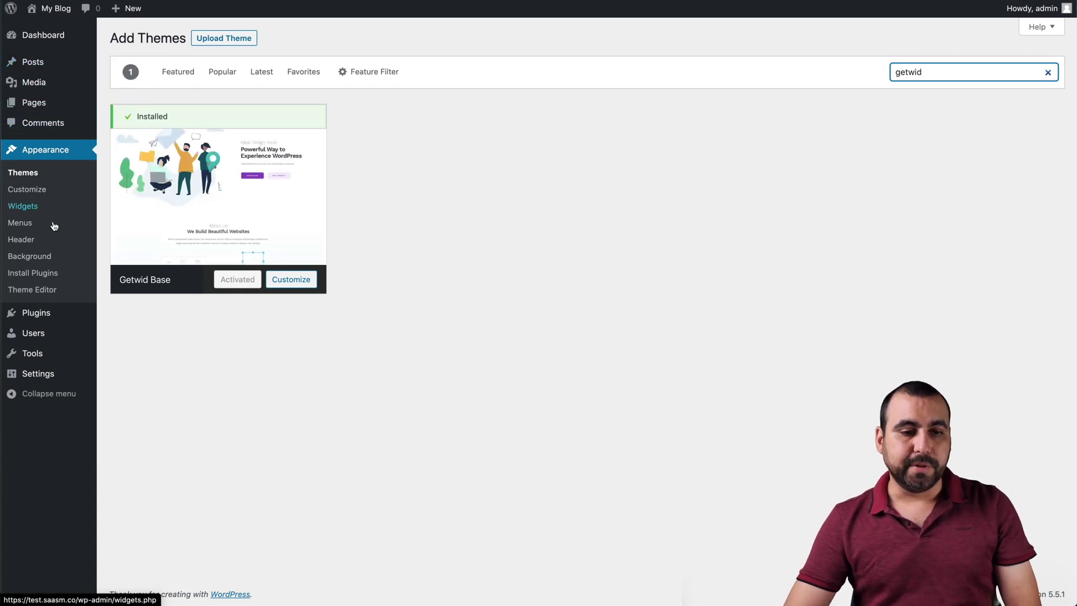
Search the plugin directory for 'getwid' on the Add Plugins page
mouse_move(52, 312)
click(123, 333)
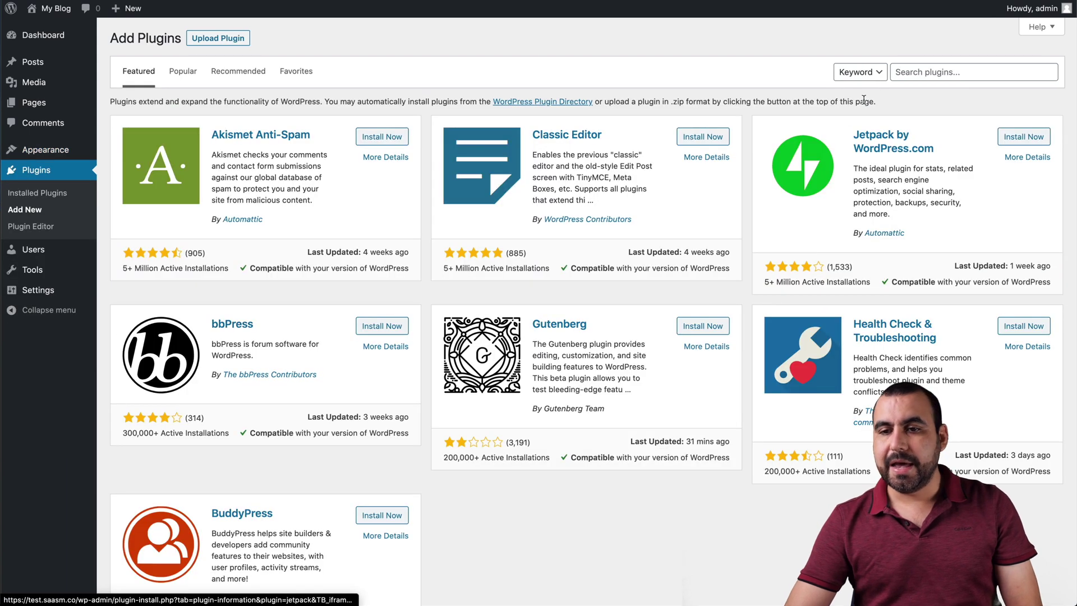
click(913, 75)
text(getwi)
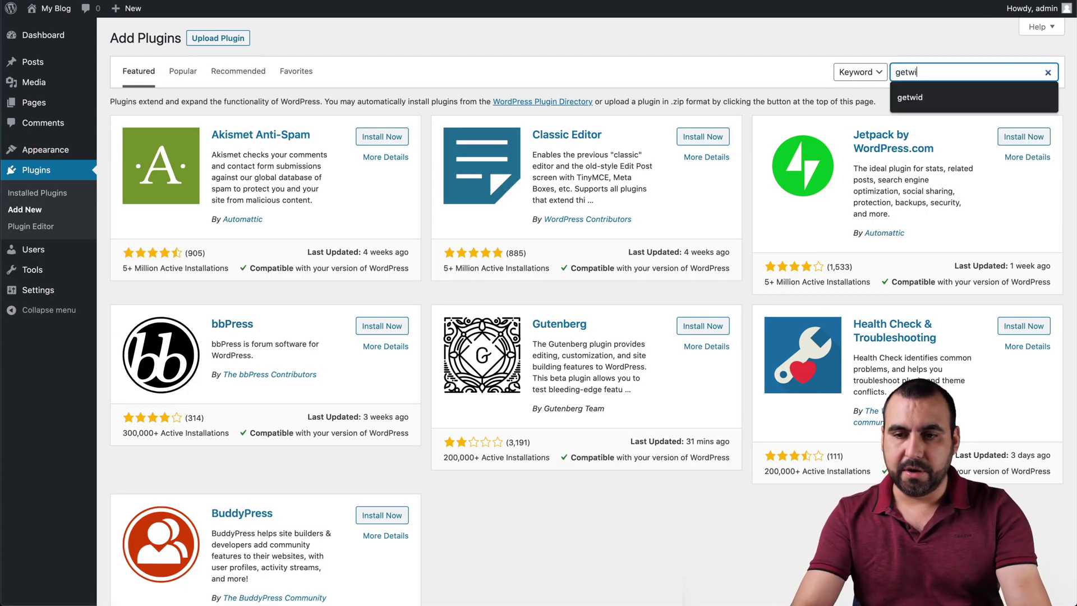
text(d)
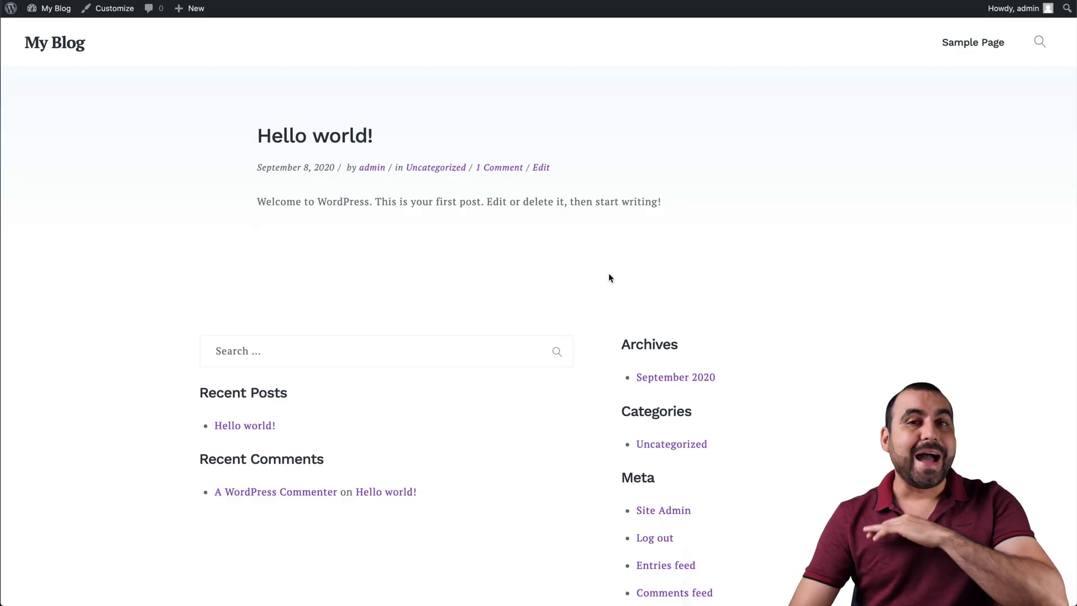
Review the front page down to its footer widgets, then start a new page
scroll(611, 277, down, 3)
scroll(610, 277, up, 3)
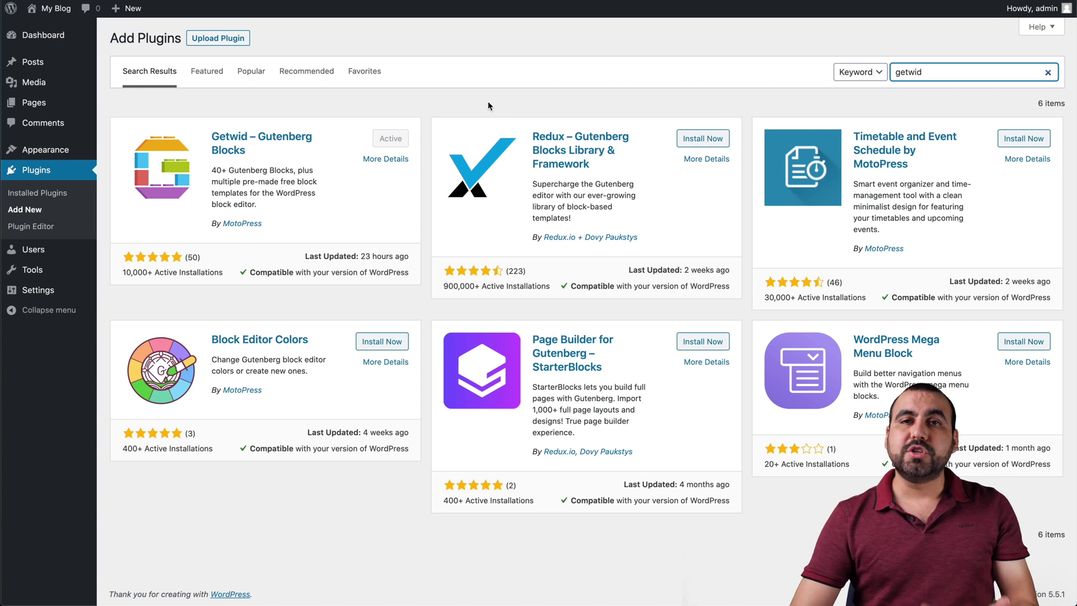
mouse_move(62, 104)
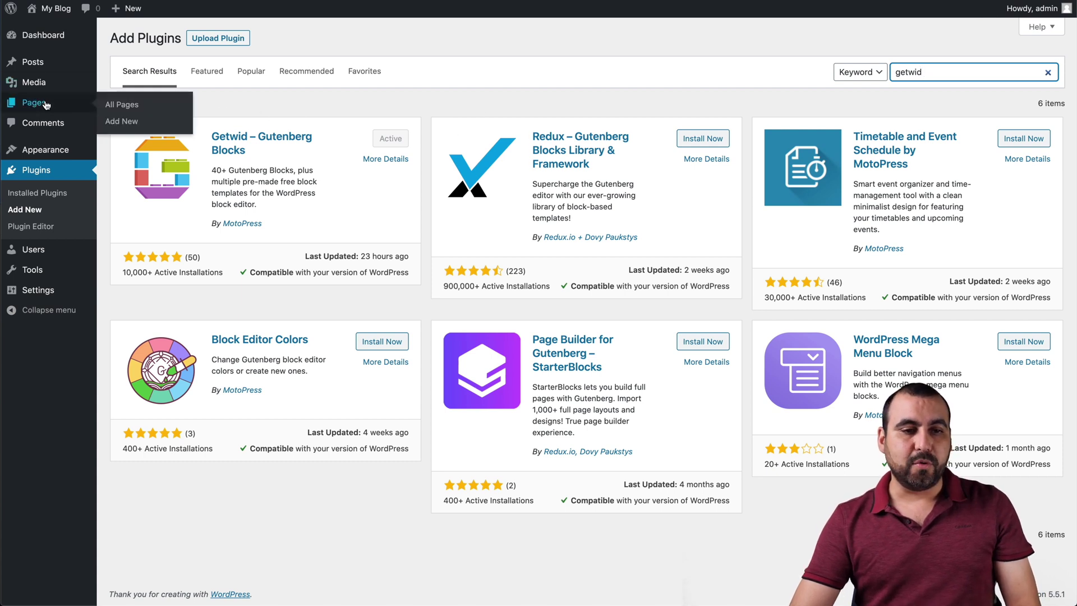
click(130, 121)
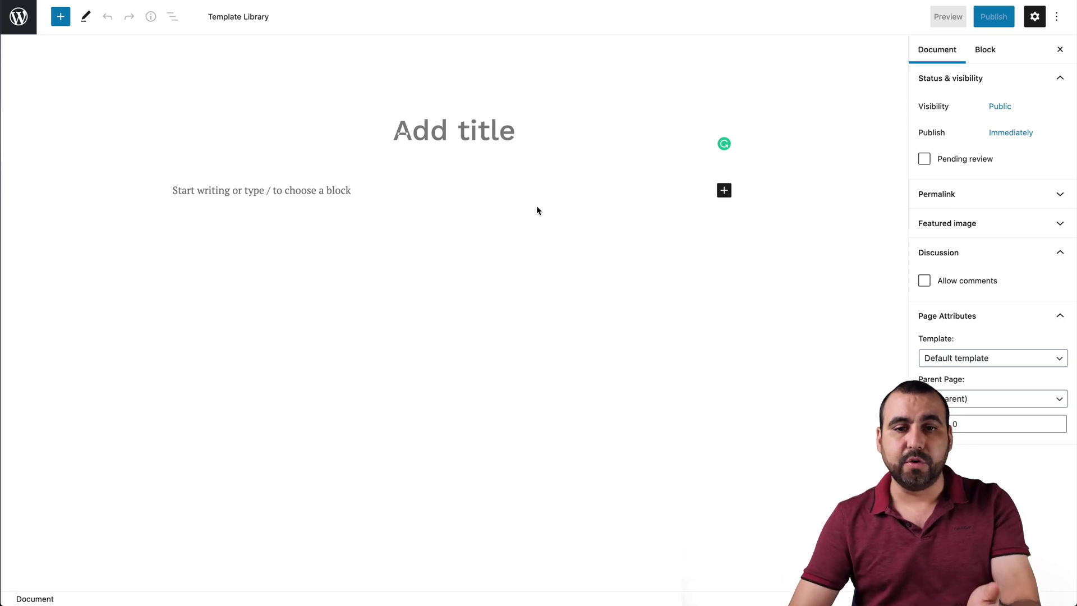
Browse the full block library down to the Getwid Blocks section, then close it
click(409, 191)
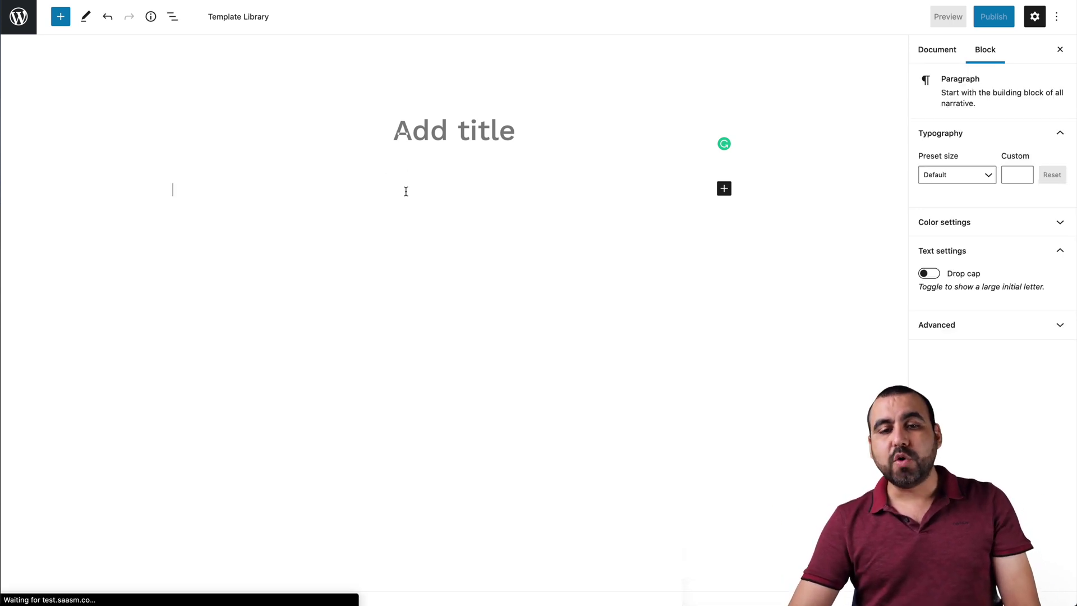
click(724, 189)
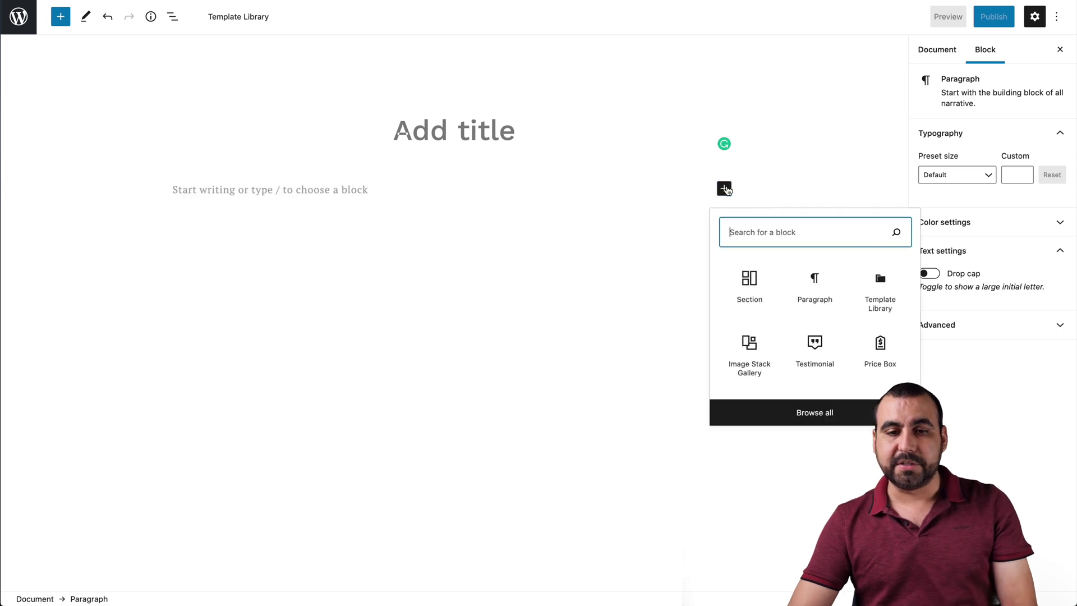
click(802, 412)
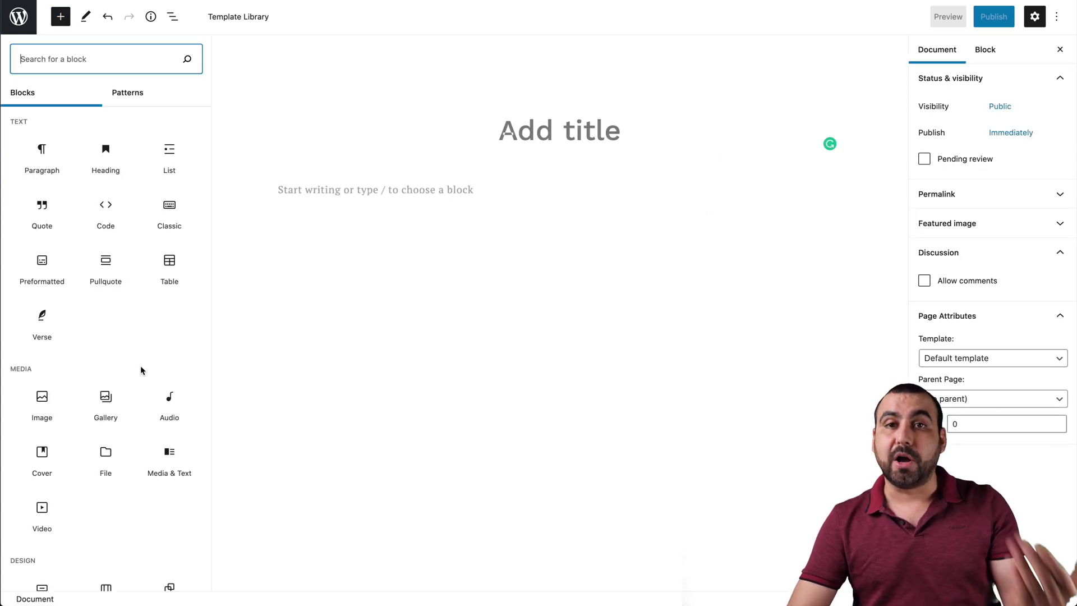
scroll(141, 370, down, 8)
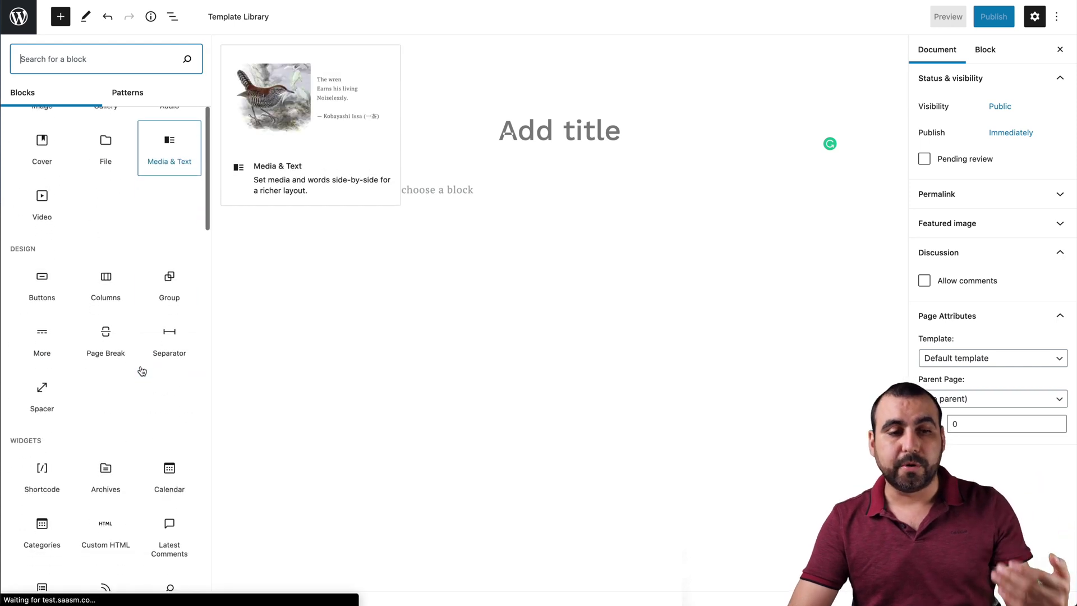
scroll(140, 367, down, 15)
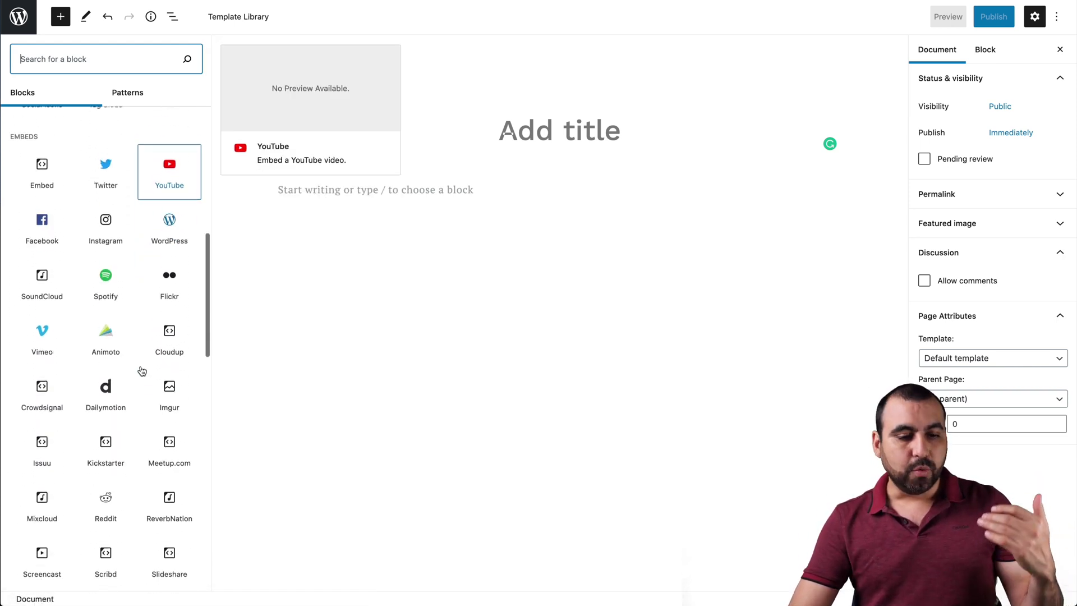
scroll(141, 367, down, 10)
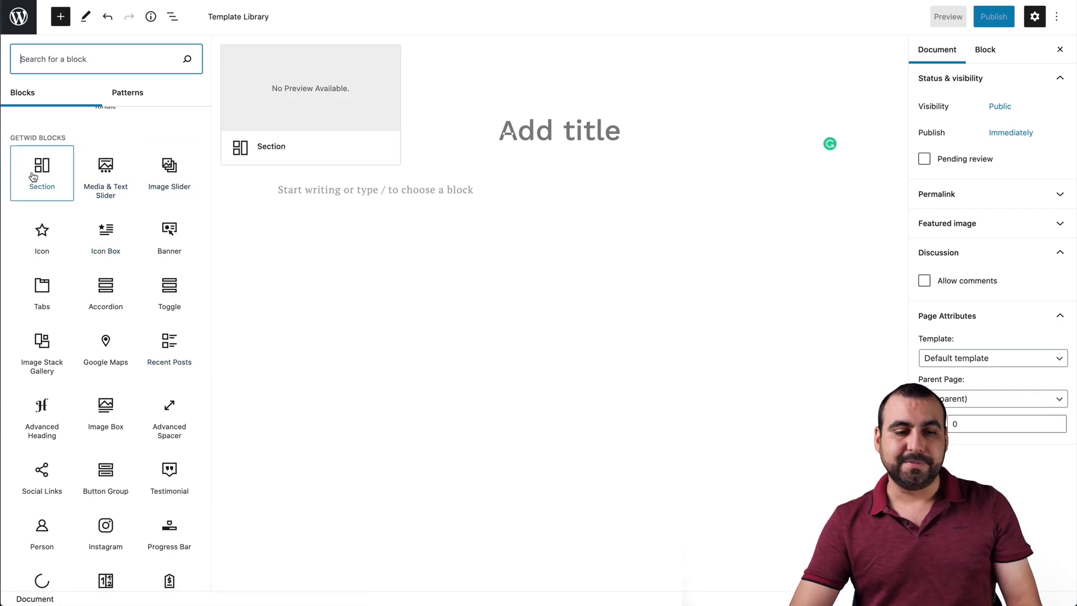
scroll(84, 471, down, 8)
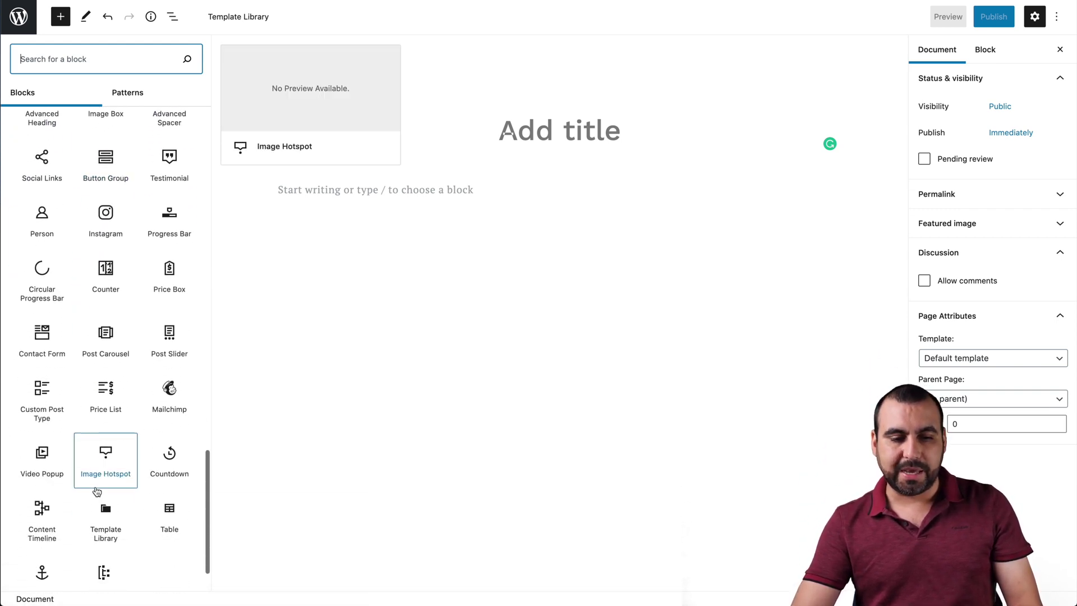
scroll(97, 492, up, 5)
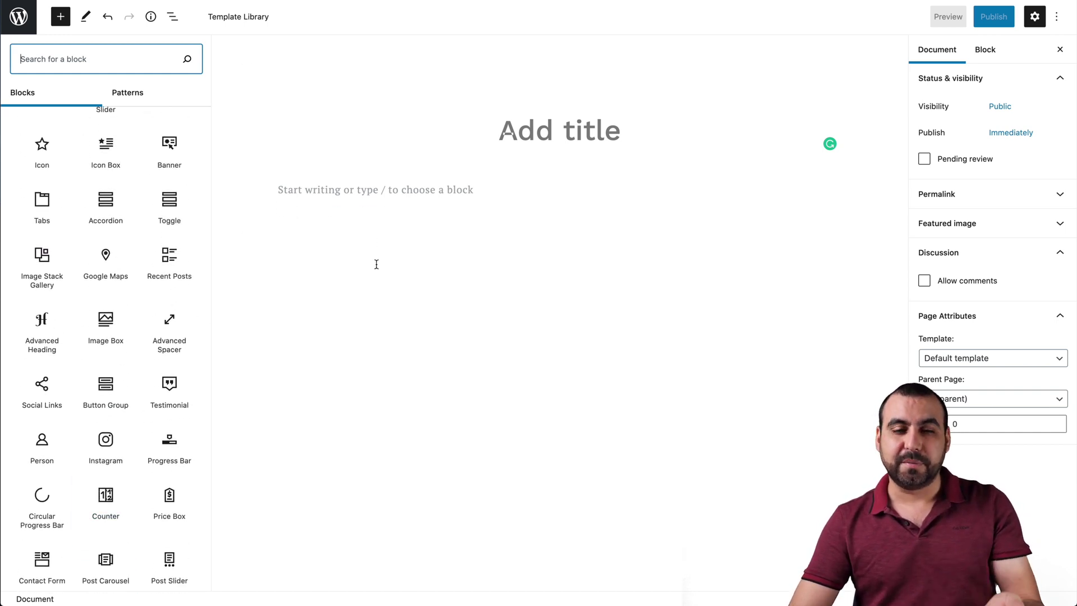
click(418, 235)
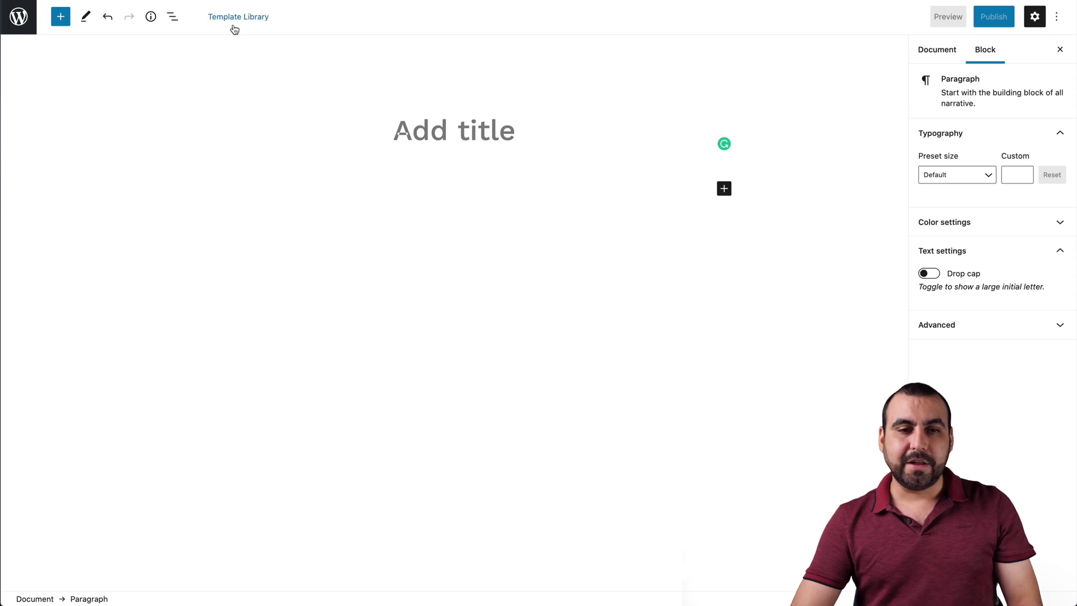
Insert the Hero - 6 template from the Template Library
click(252, 18)
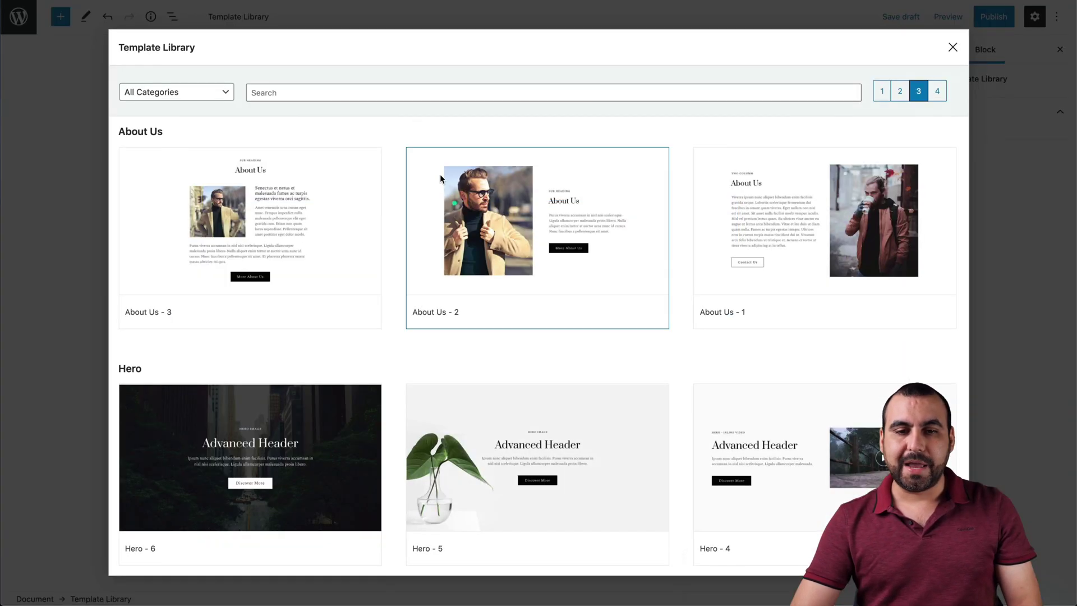
scroll(454, 362, down, 4)
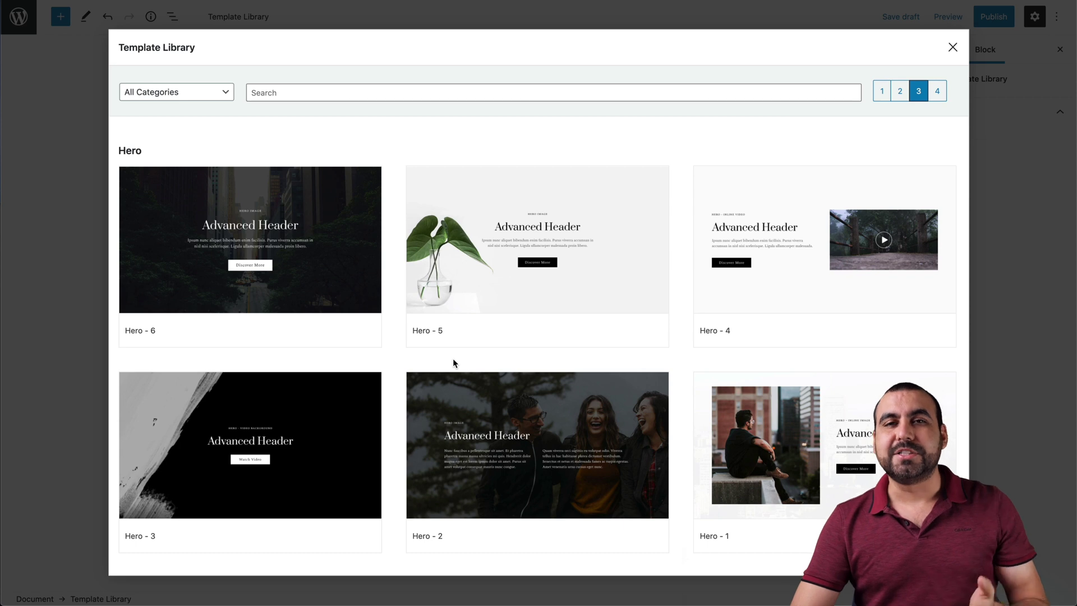
scroll(463, 391, down, 10)
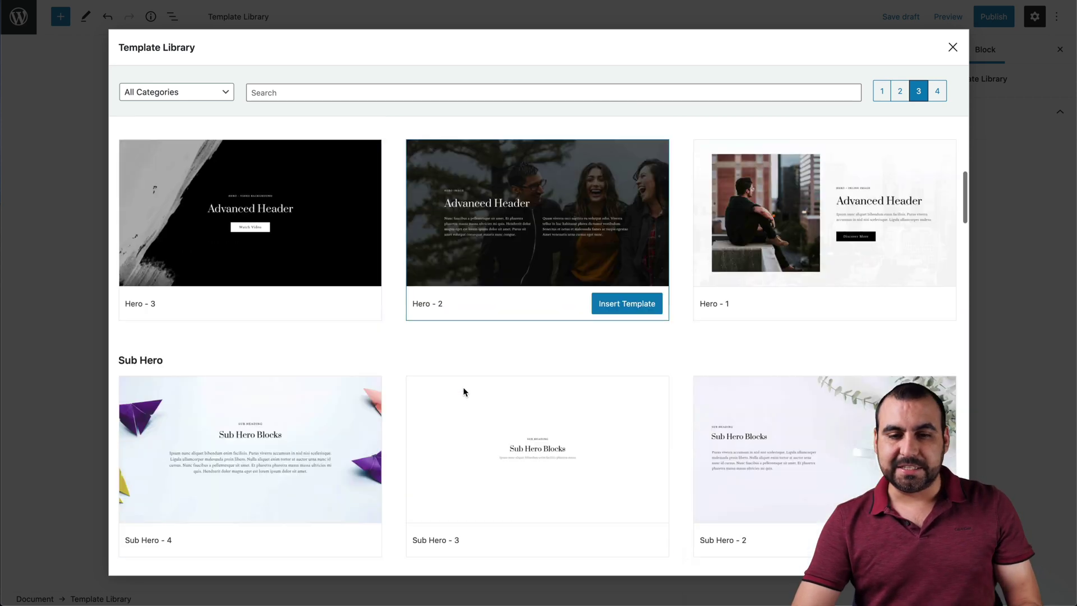
scroll(463, 392, up, 10)
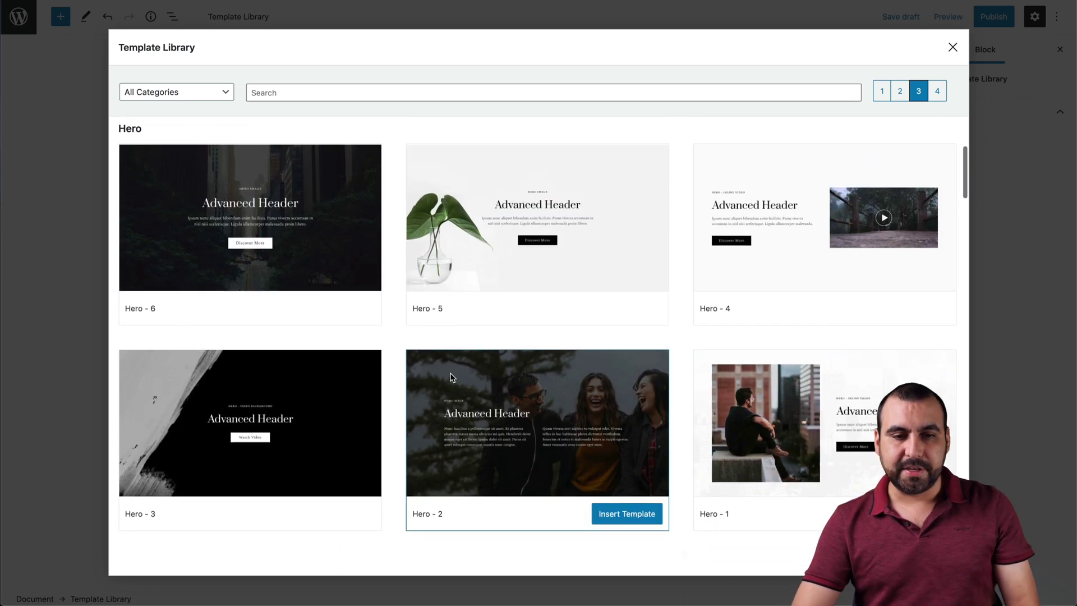
click(335, 309)
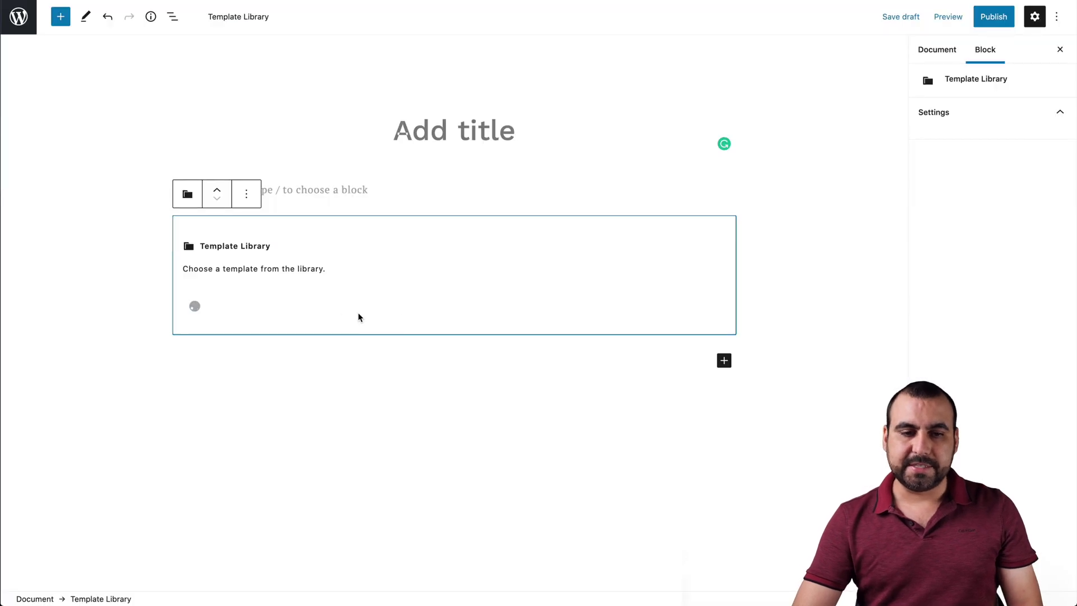
Add the Sub Hero - 3 template below the hero section
scroll(645, 383, down, 5)
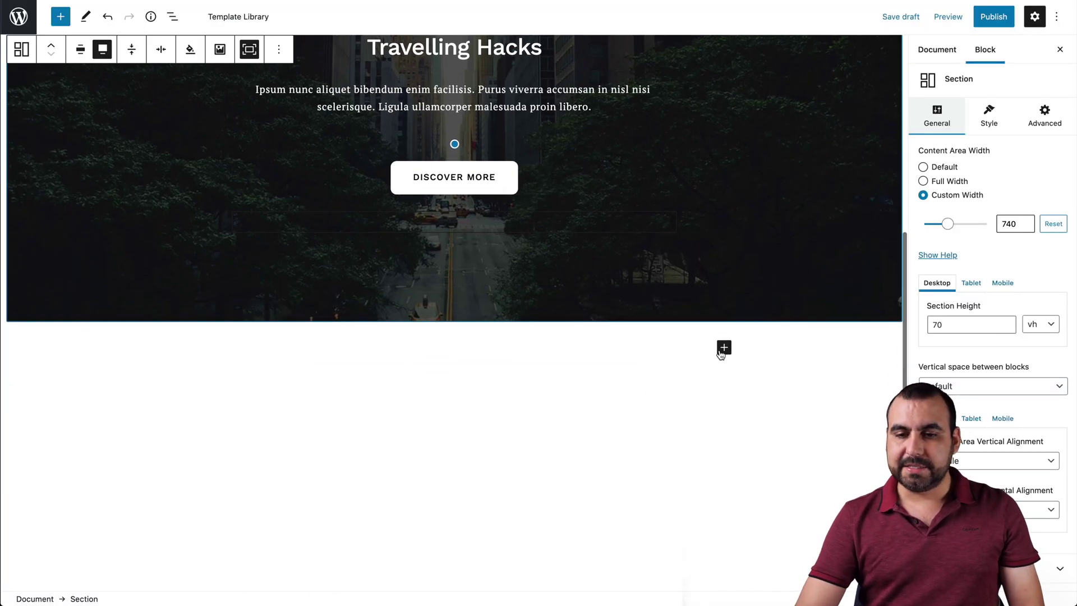
click(724, 348)
click(468, 365)
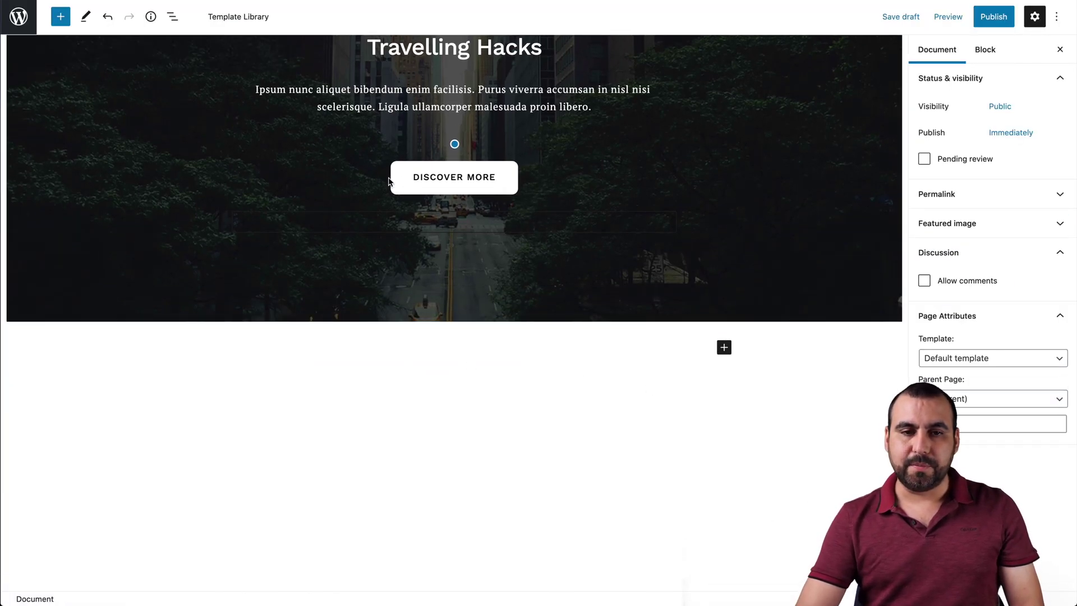
click(239, 16)
scroll(316, 366, down, 12)
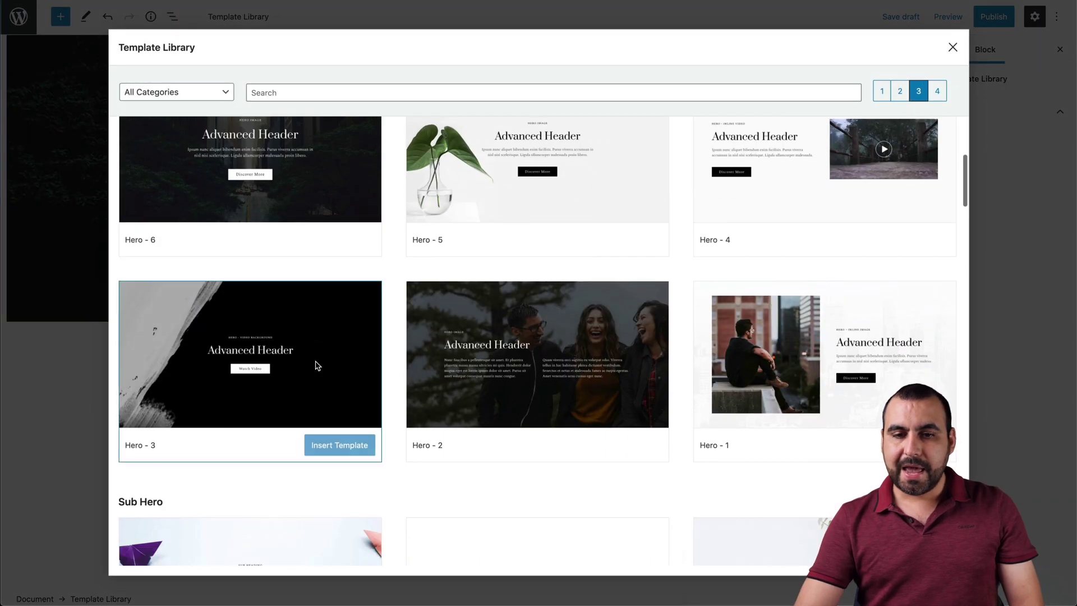
scroll(315, 365, up, 3)
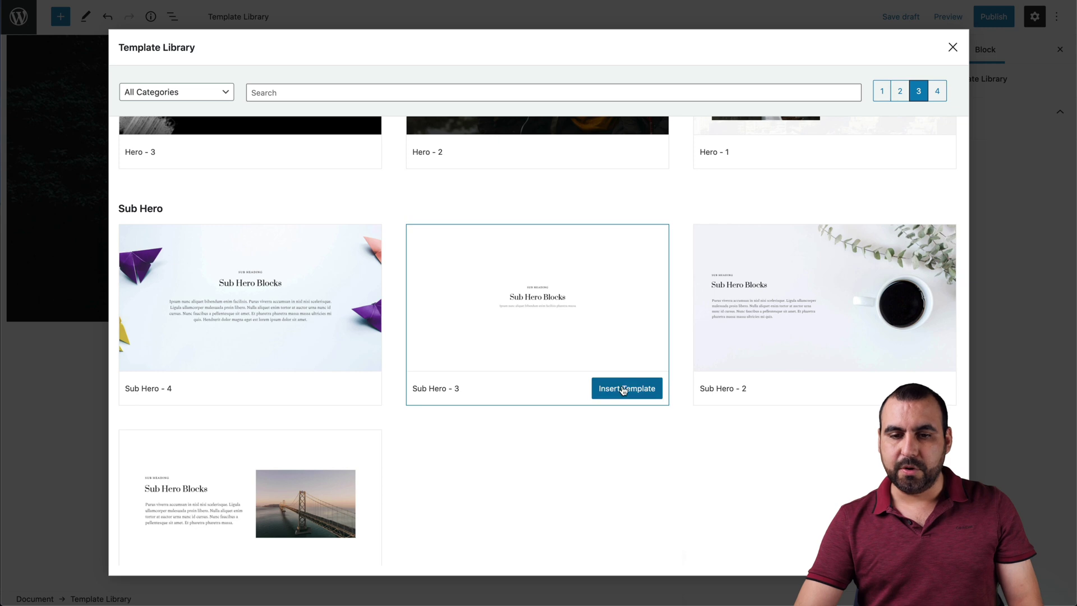
click(628, 388)
Add the Sub Hero - 1 template below the new section
scroll(324, 445, down, 5)
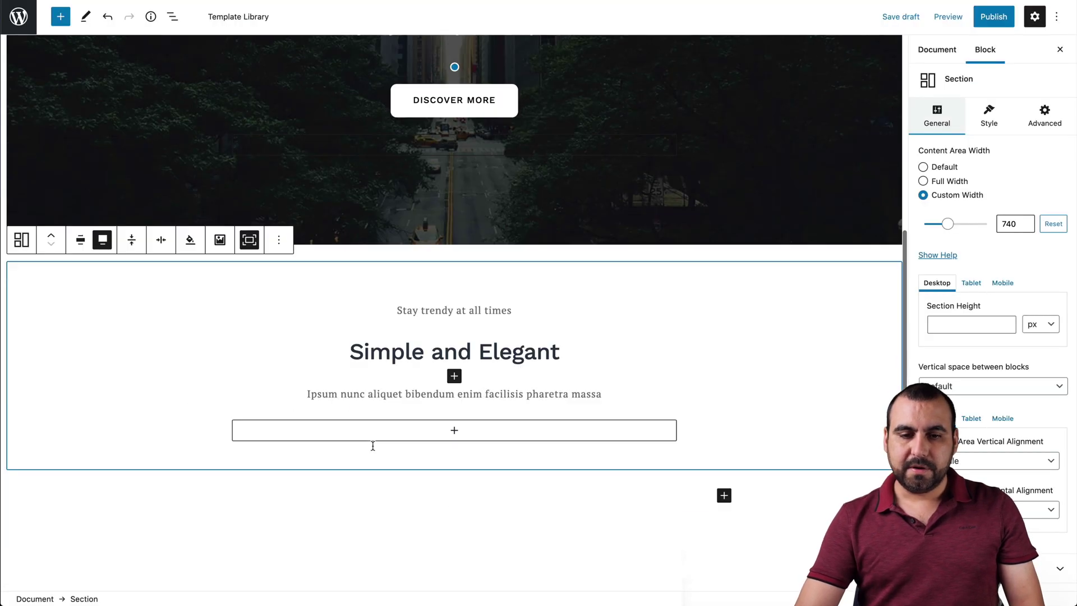
click(660, 324)
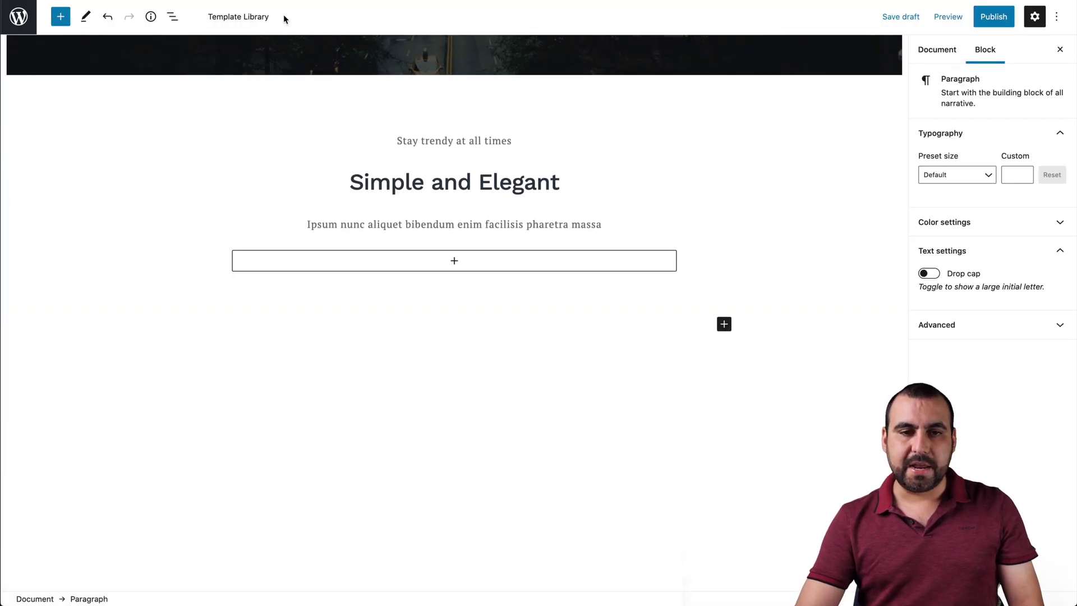
click(260, 17)
scroll(458, 307, down, 3)
scroll(457, 307, down, 10)
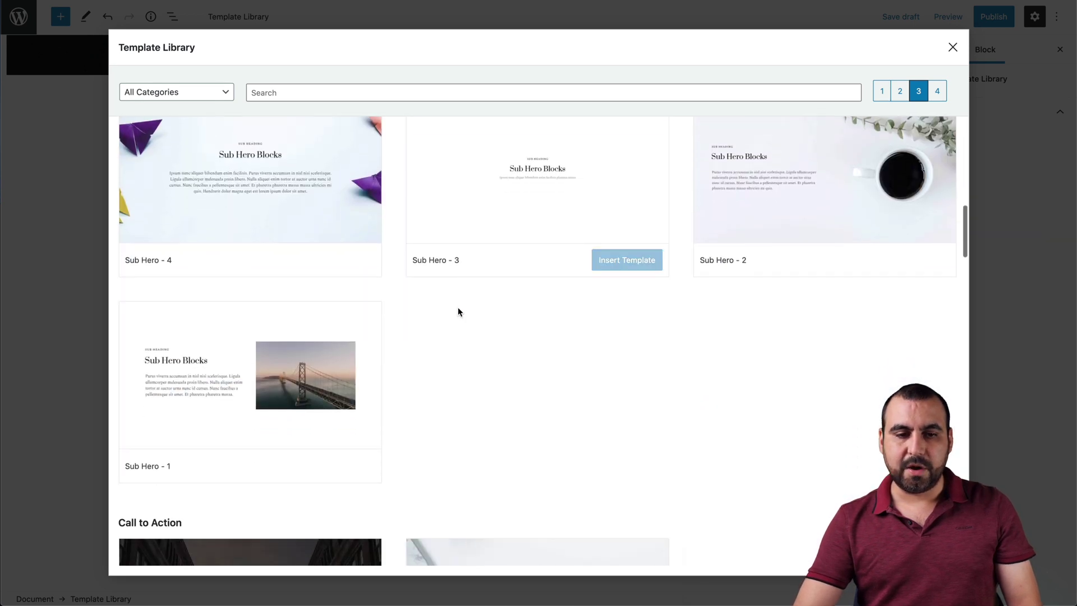
scroll(452, 307, up, 3)
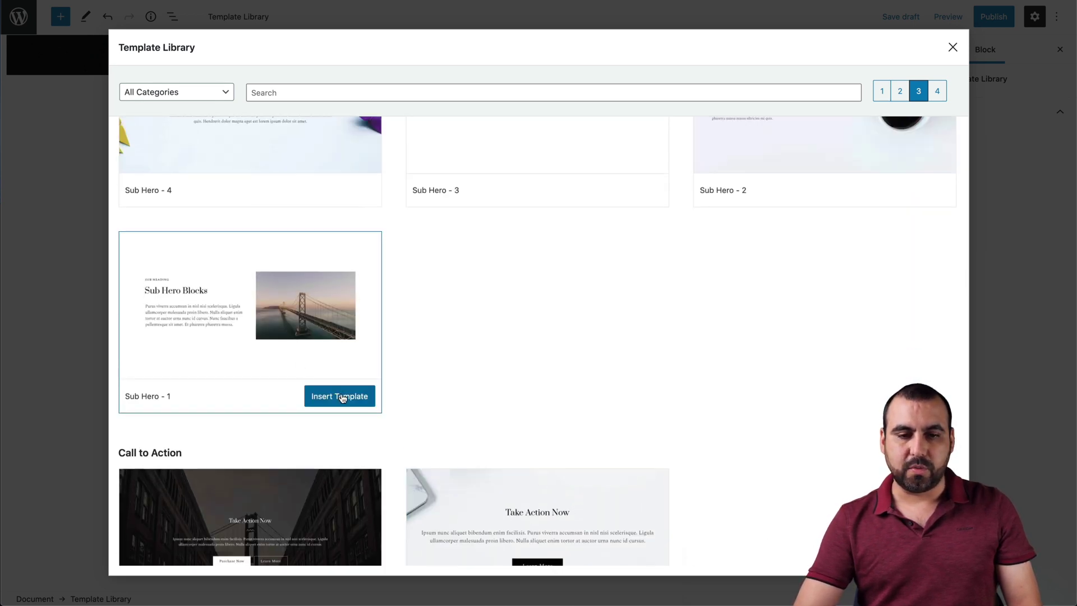
click(351, 394)
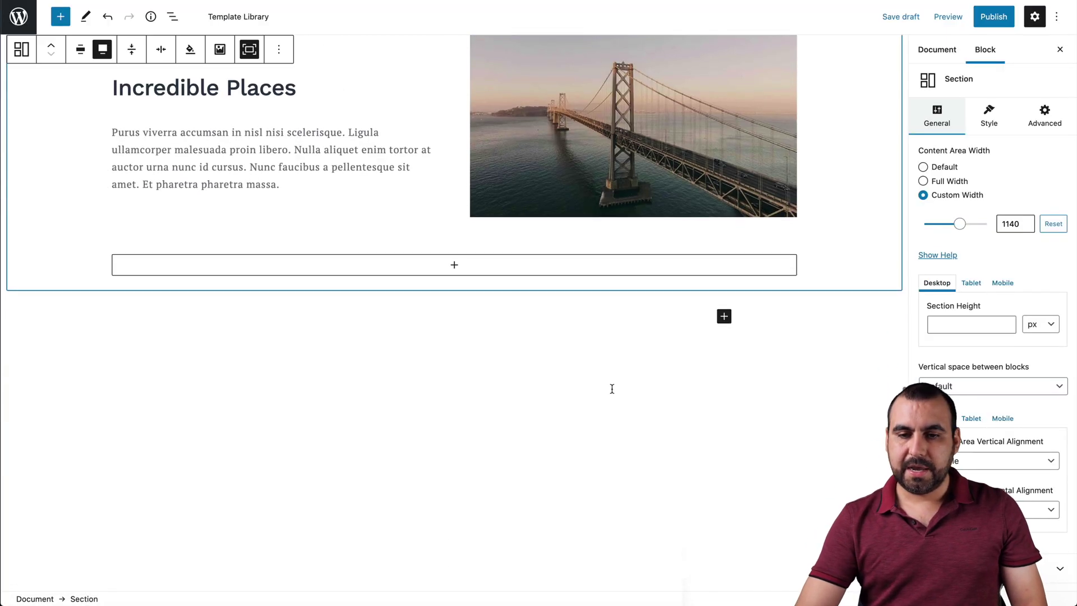
Add the About Us - 2 template beneath it
click(724, 315)
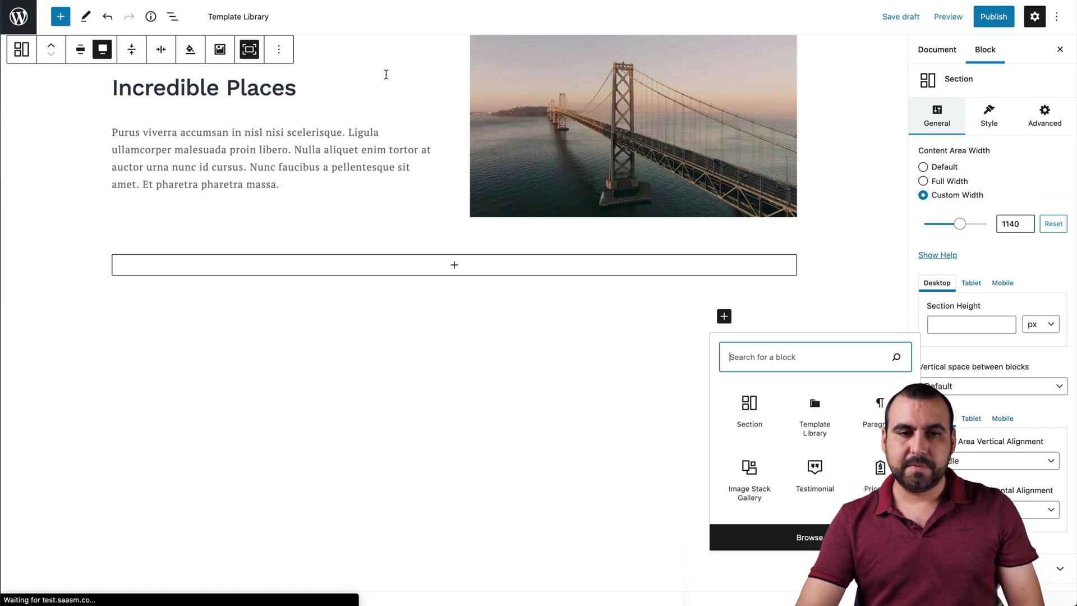
click(255, 18)
scroll(415, 314, down, 3)
scroll(460, 314, up, 3)
mouse_move(512, 276)
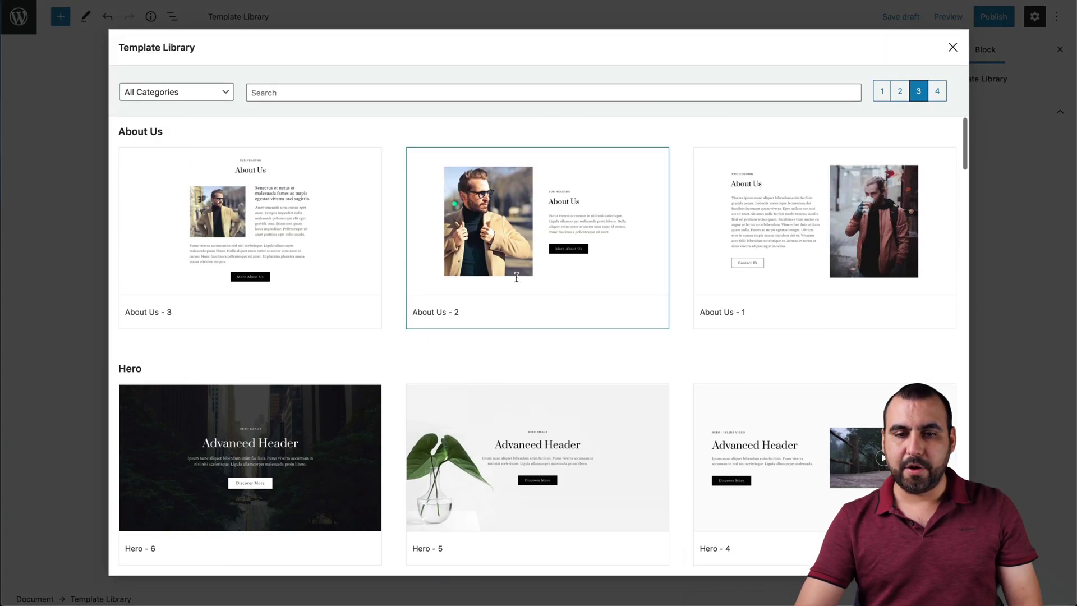
click(611, 320)
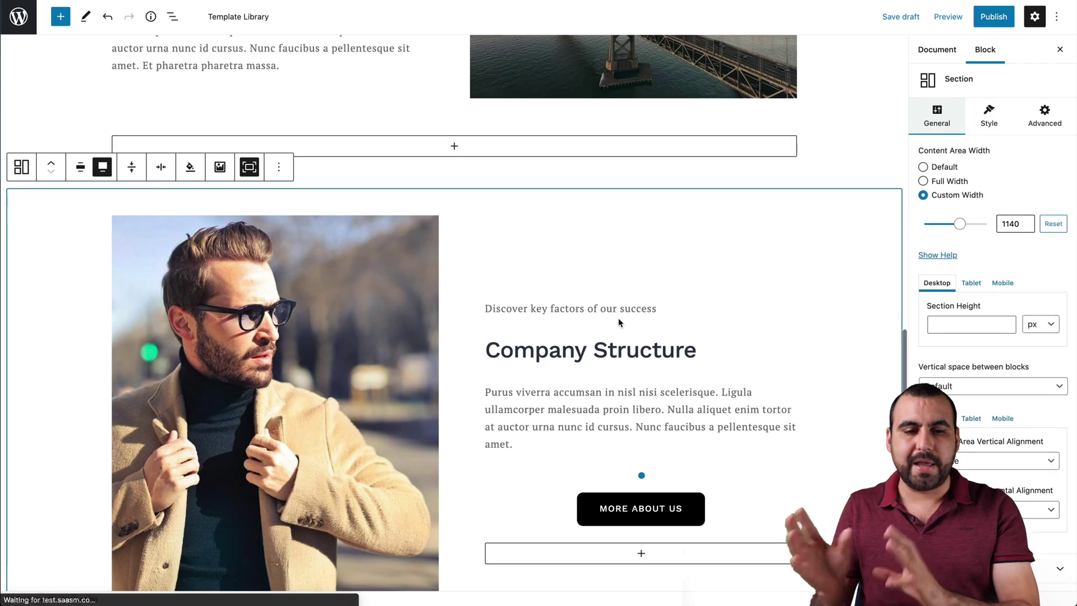
Add a new Template Library block and insert the Services - 2 template
scroll(618, 323, down, 5)
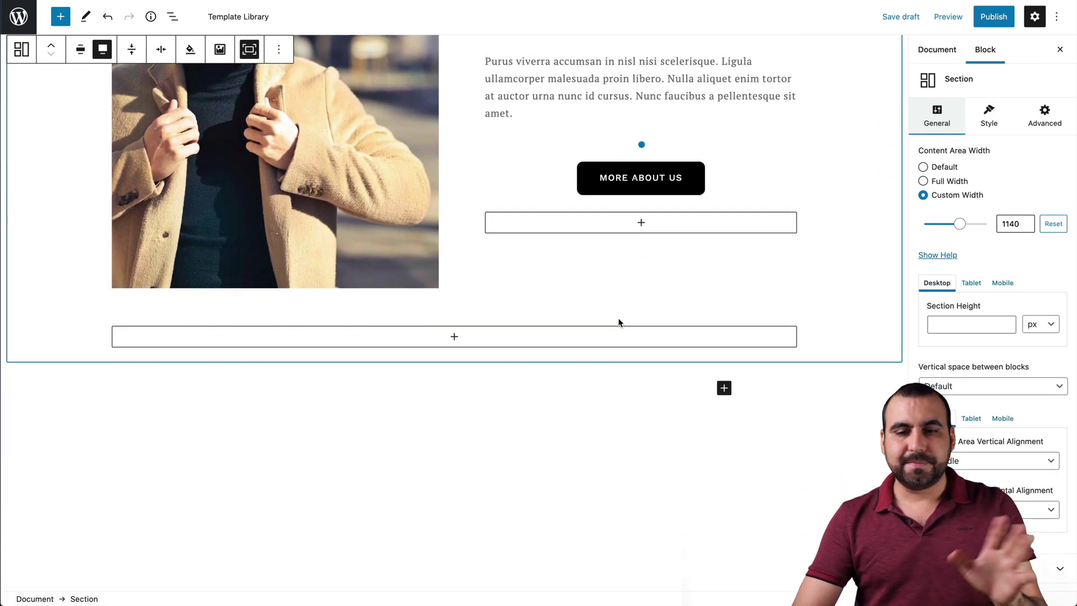
scroll(618, 322, down, 1)
click(723, 335)
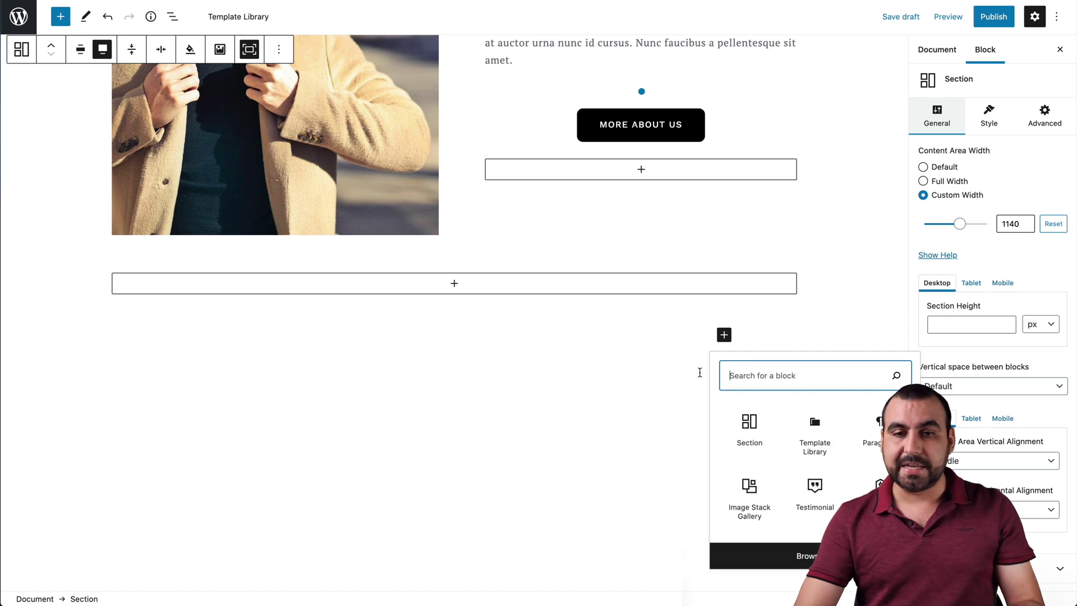
click(663, 335)
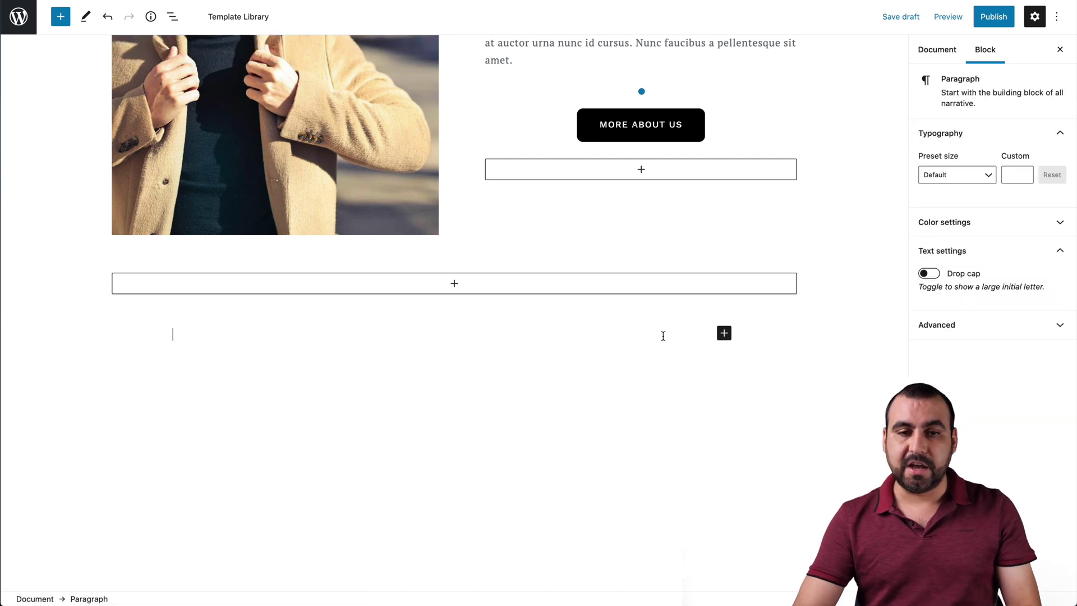
click(239, 17)
scroll(450, 345, down, 10)
scroll(449, 345, down, 9)
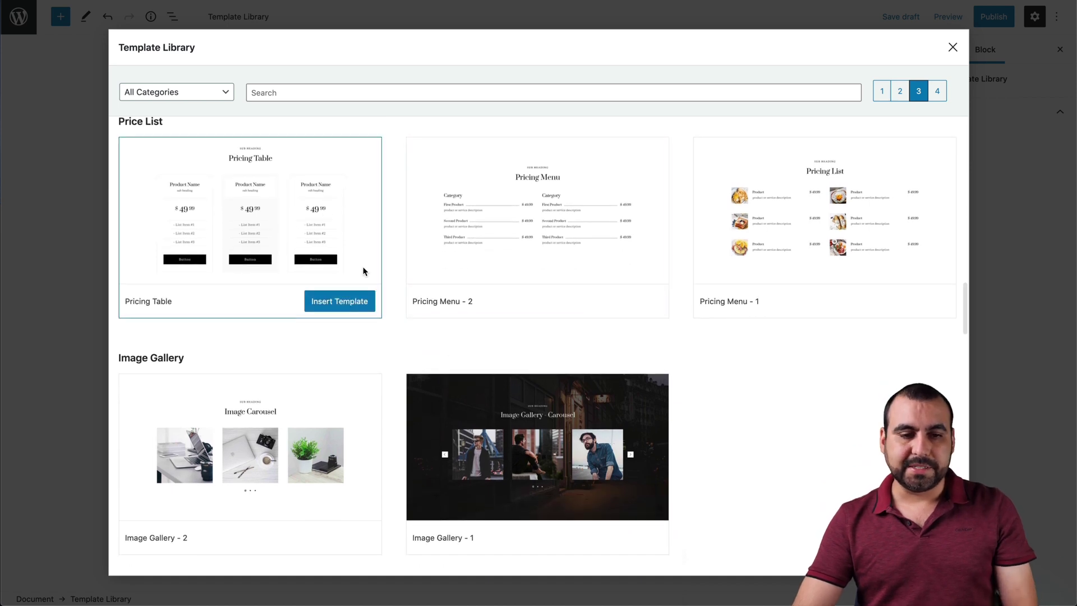
scroll(363, 269, down, 8)
scroll(363, 266, down, 8)
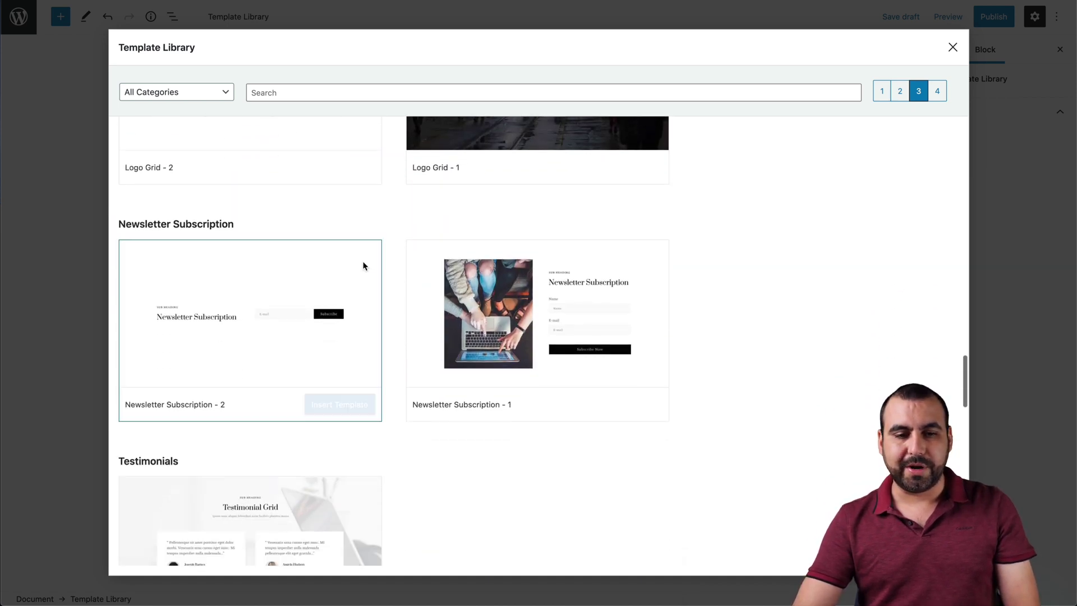
scroll(364, 266, down, 8)
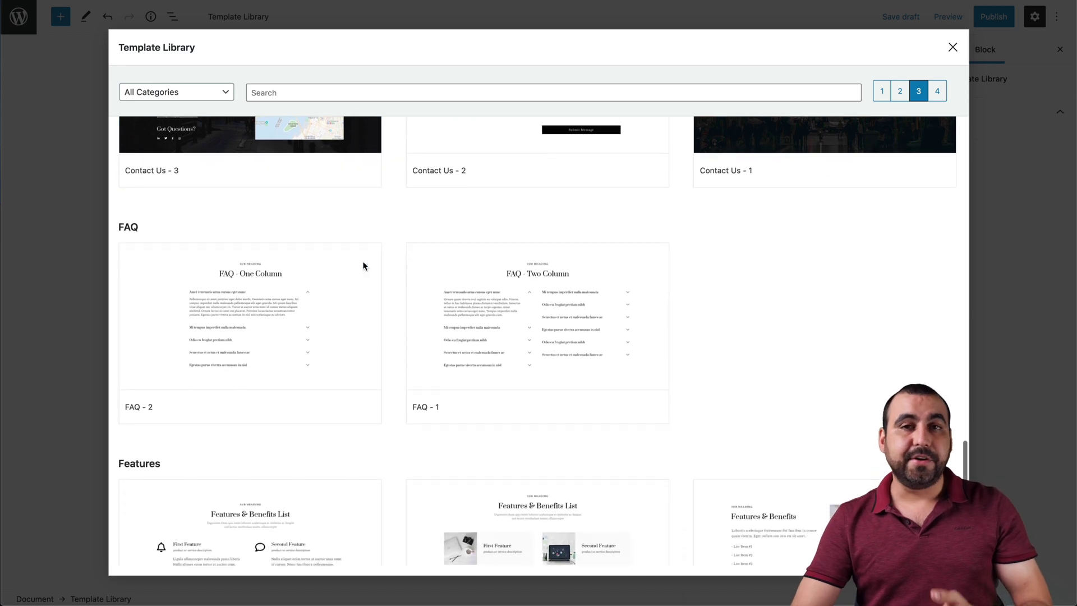
scroll(364, 267, down, 3)
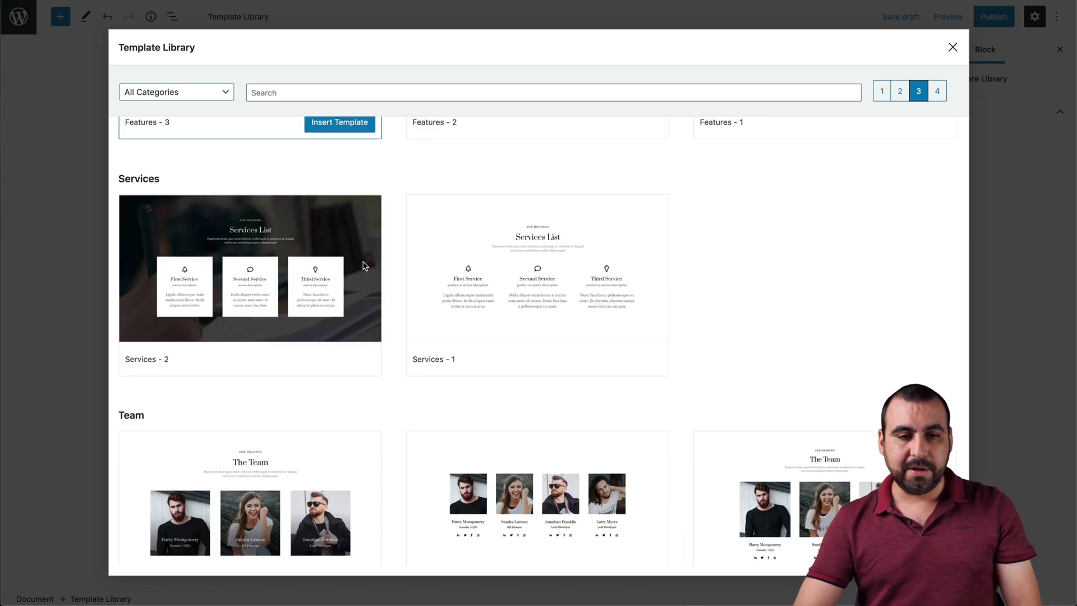
click(346, 360)
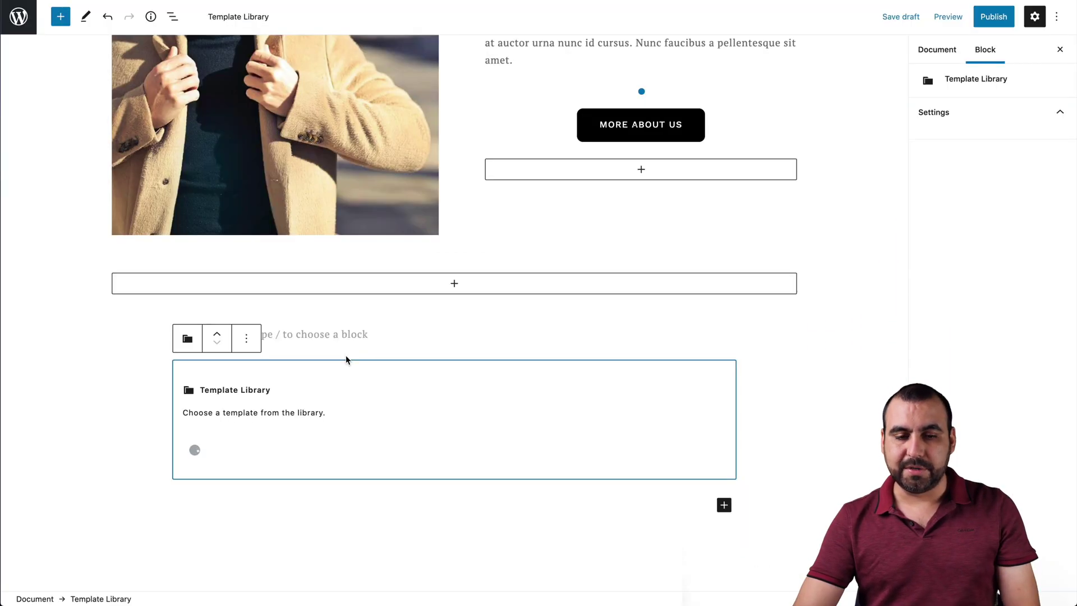
Scroll through the previewed page down to the default footer widgets and back
scroll(486, 379, up, 9)
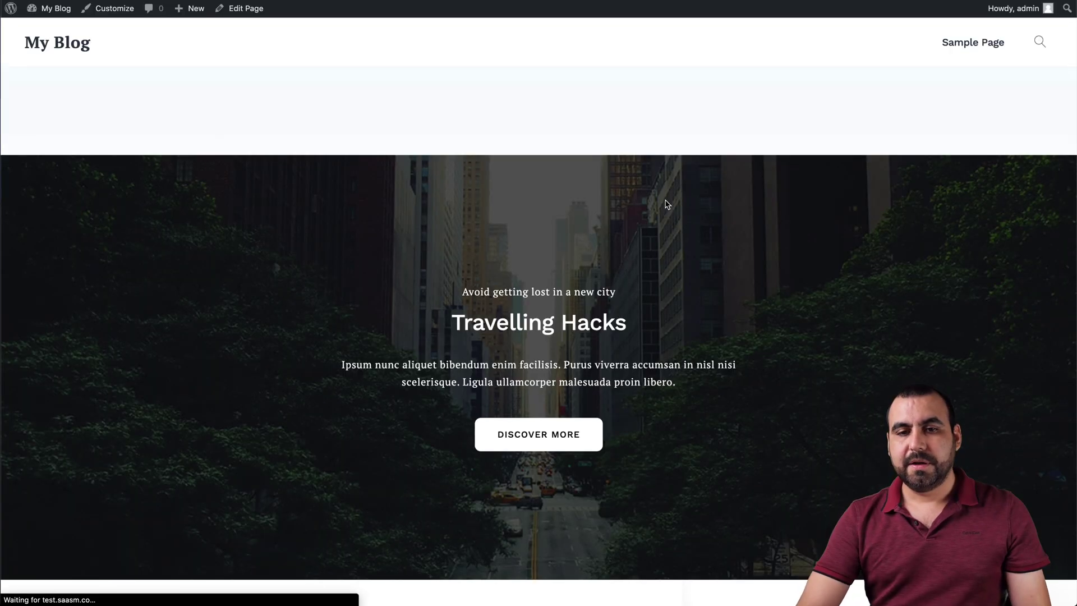
scroll(651, 333, down, 5)
scroll(651, 335, down, 20)
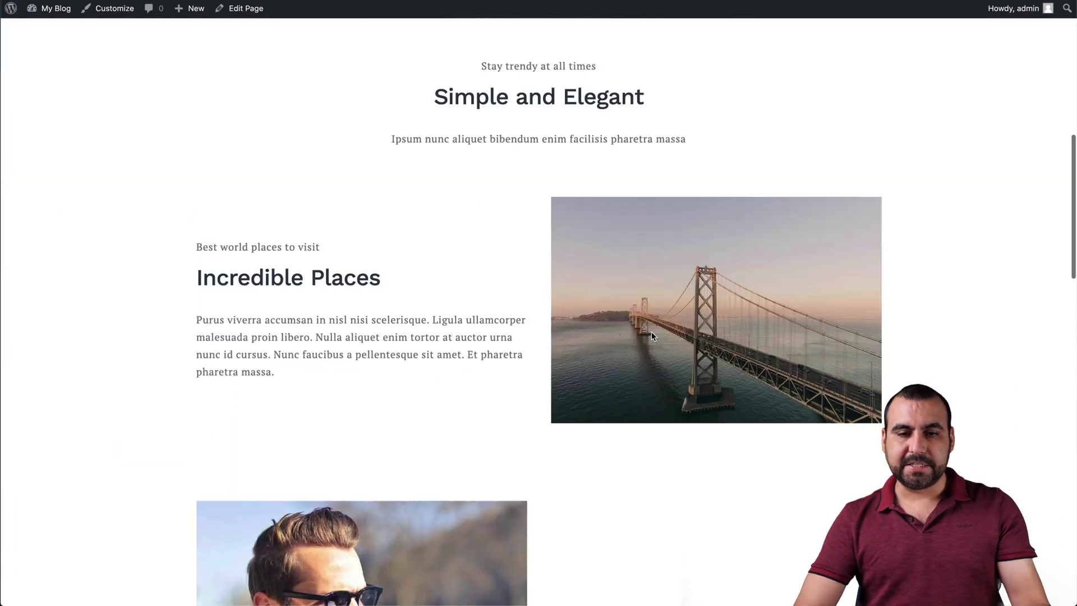
scroll(652, 335, down, 6)
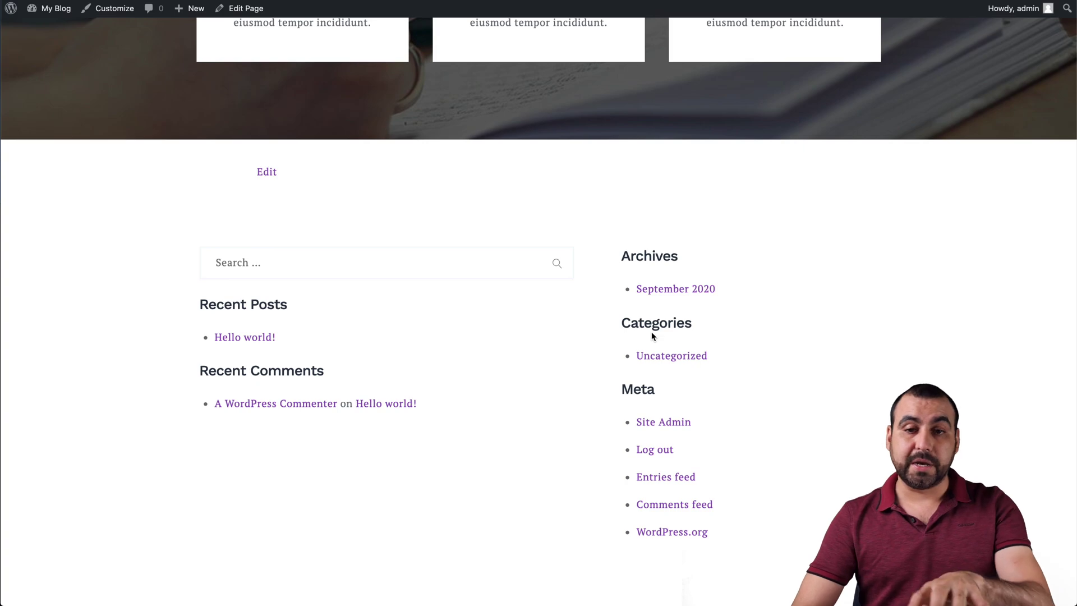
scroll(651, 335, up, 20)
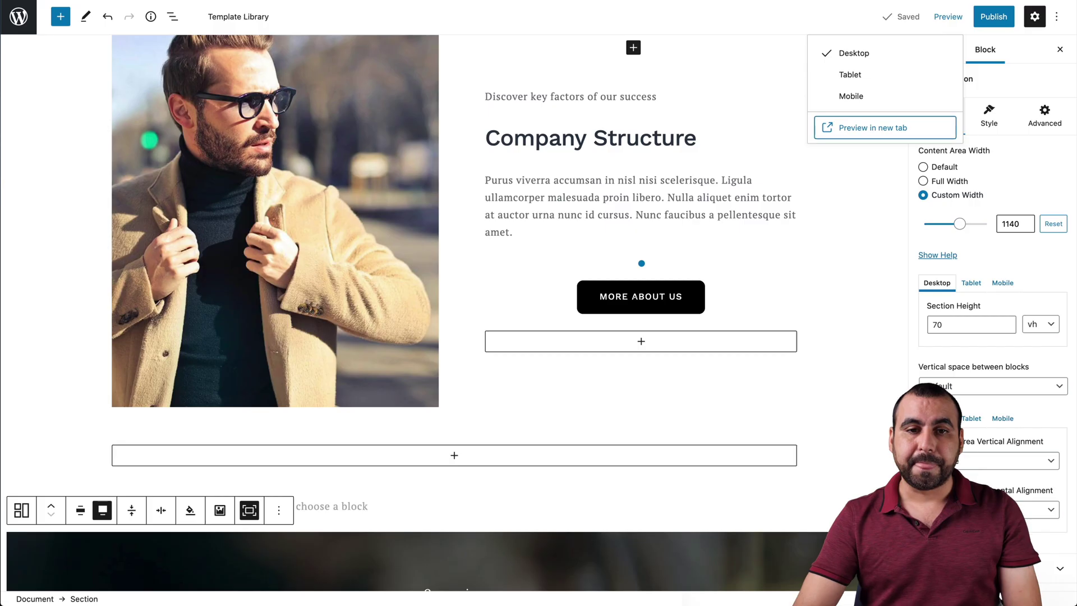
Replace the Travelling Hacks heading with 'SaaS Master' and the paragraph with 'i make videos'
scroll(470, 212, up, 15)
scroll(470, 212, down, 2)
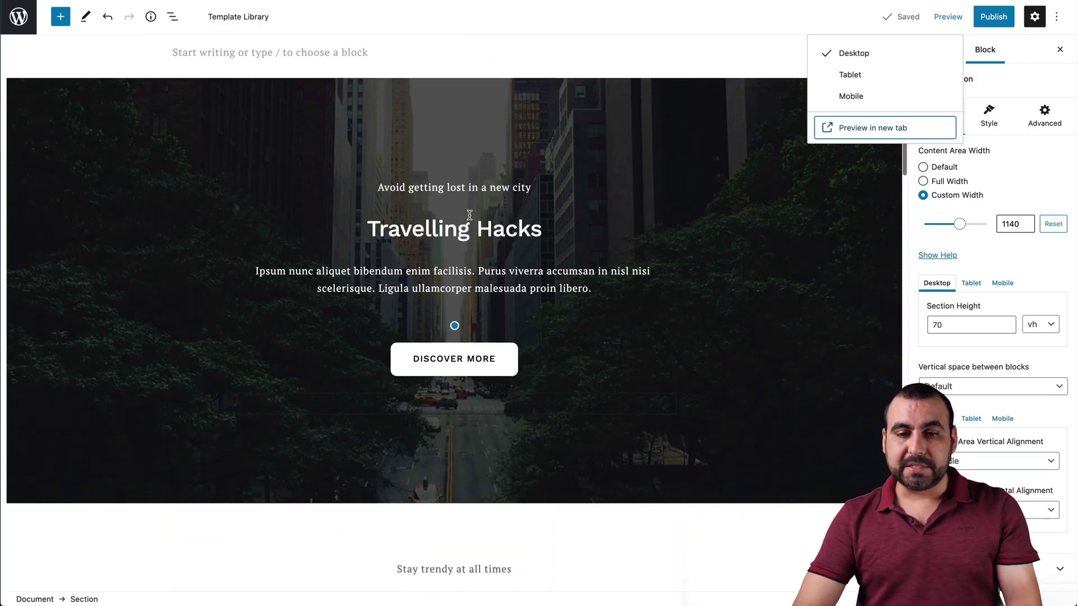
click(459, 232)
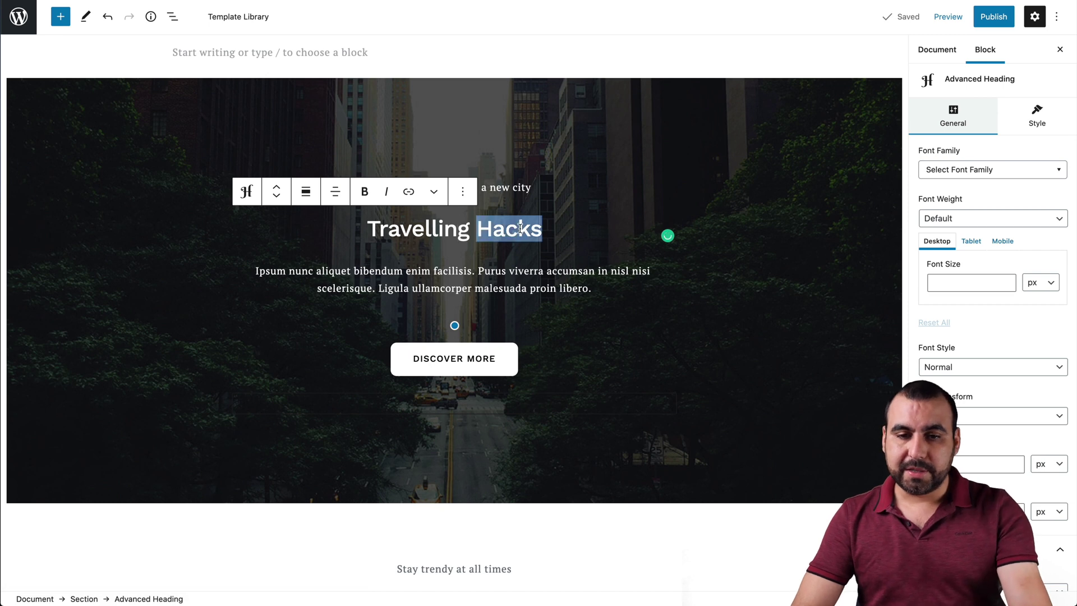
triple_click(486, 227)
text(SaaS M)
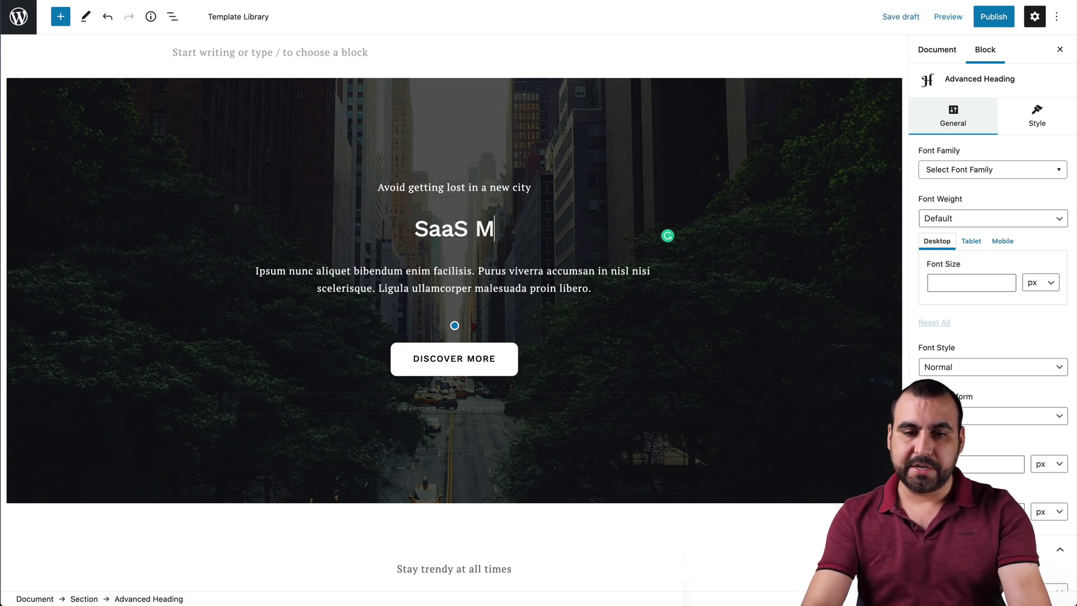
text(aster)
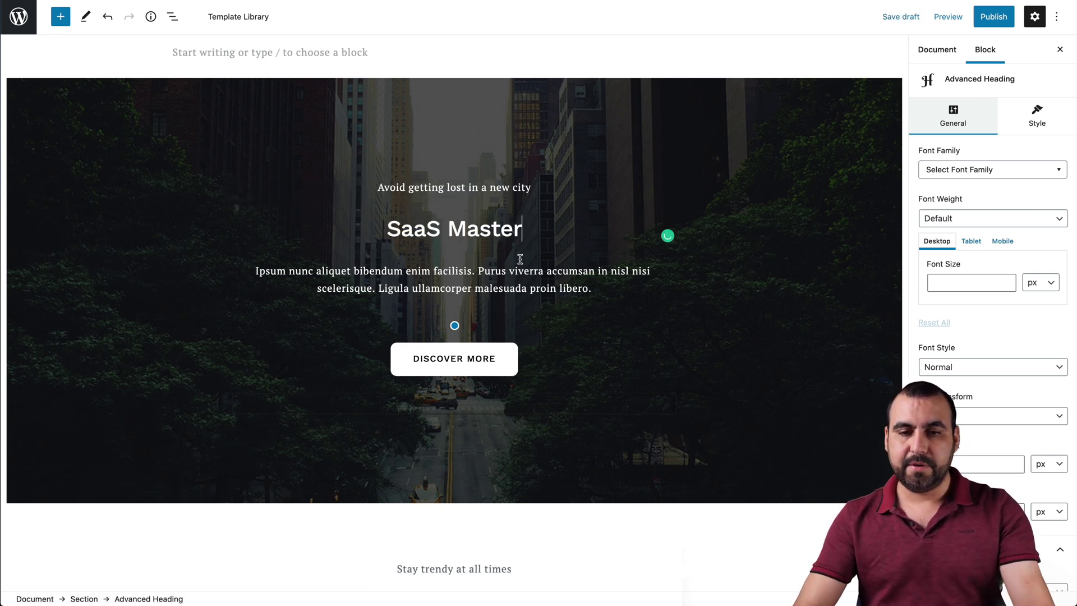
triple_click(520, 273)
text(i make )
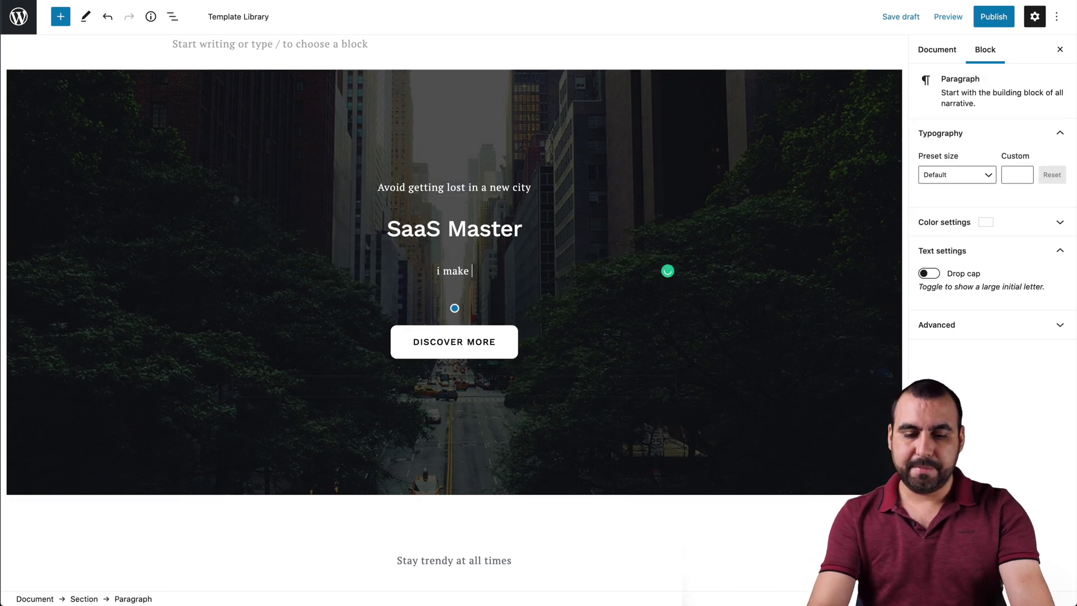
text(videos)
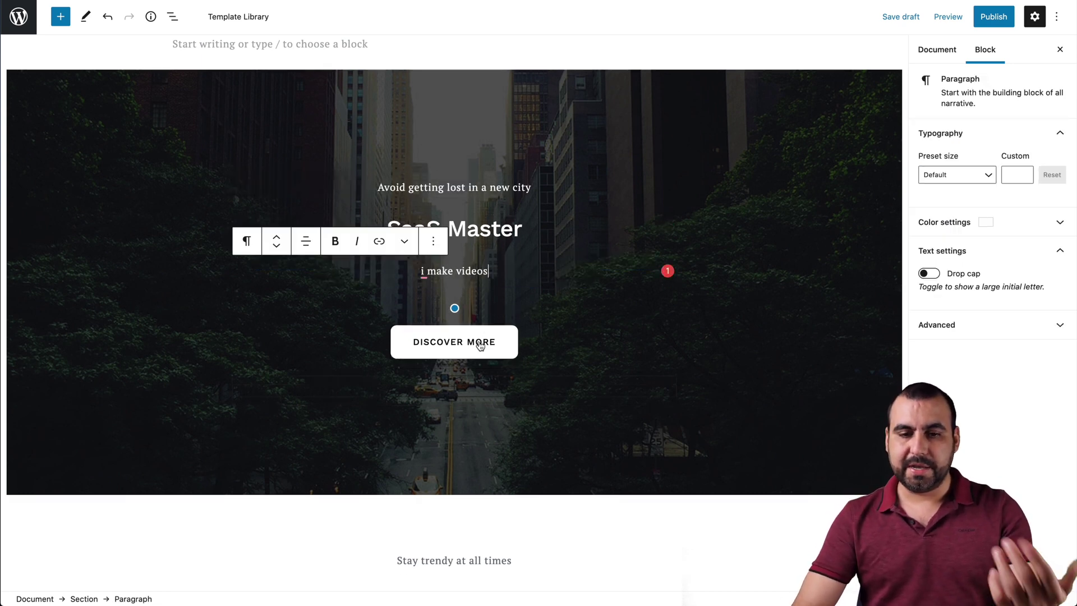
Change the DISCOVER MORE button label to 'SEE MORE'
click(480, 345)
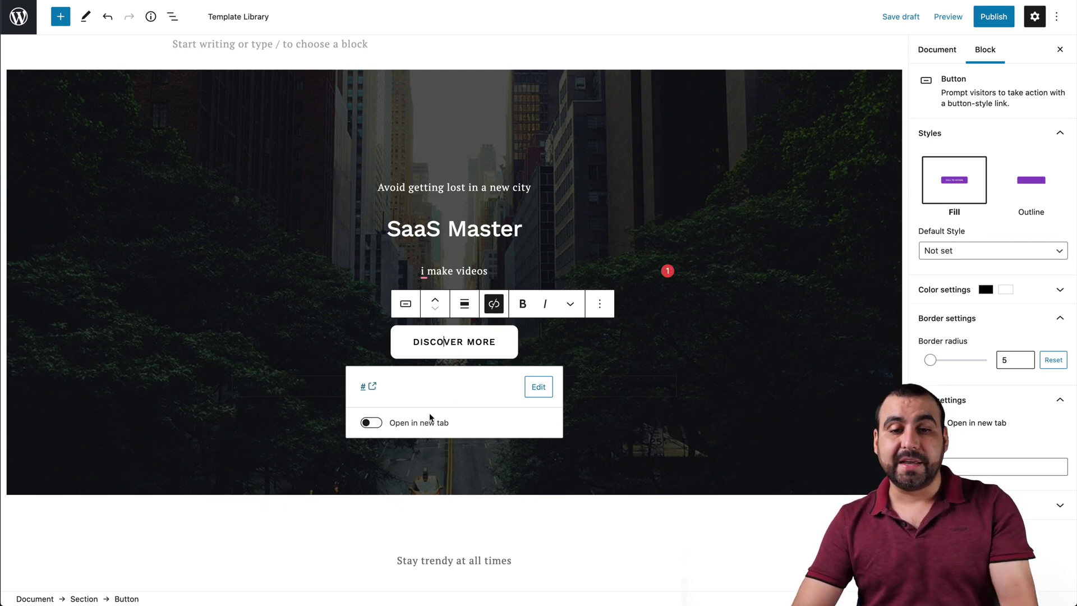
text(D)
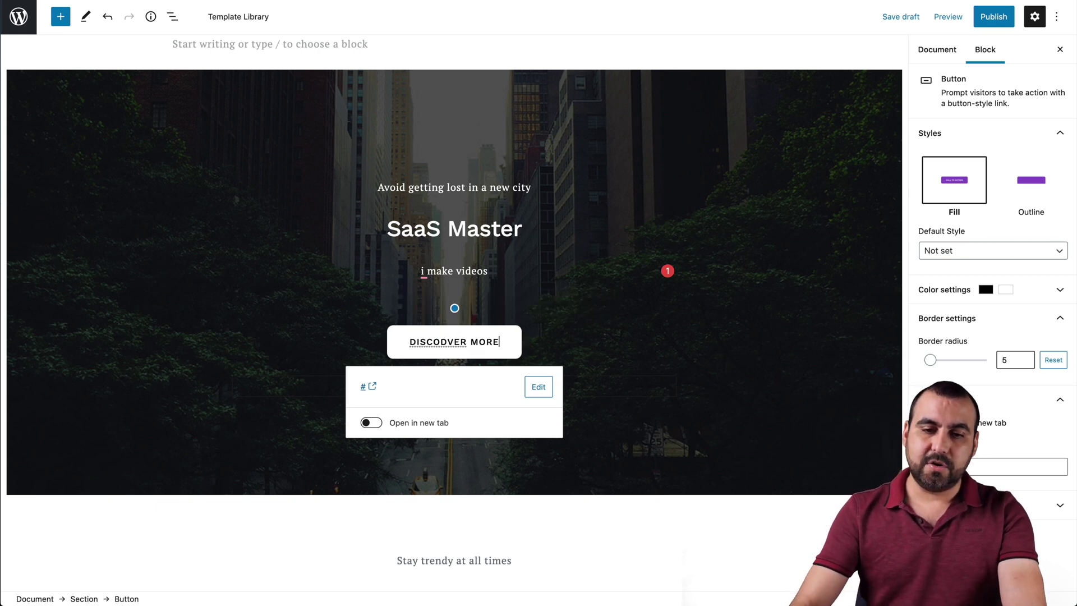
key(BackSpace)
key(BackSpace)
key(BackSpace)
key(BackSpace)
key(BackSpace)
key(BackSpace)
key(BackSpace)
key(BackSpace)
key(BackSpace)
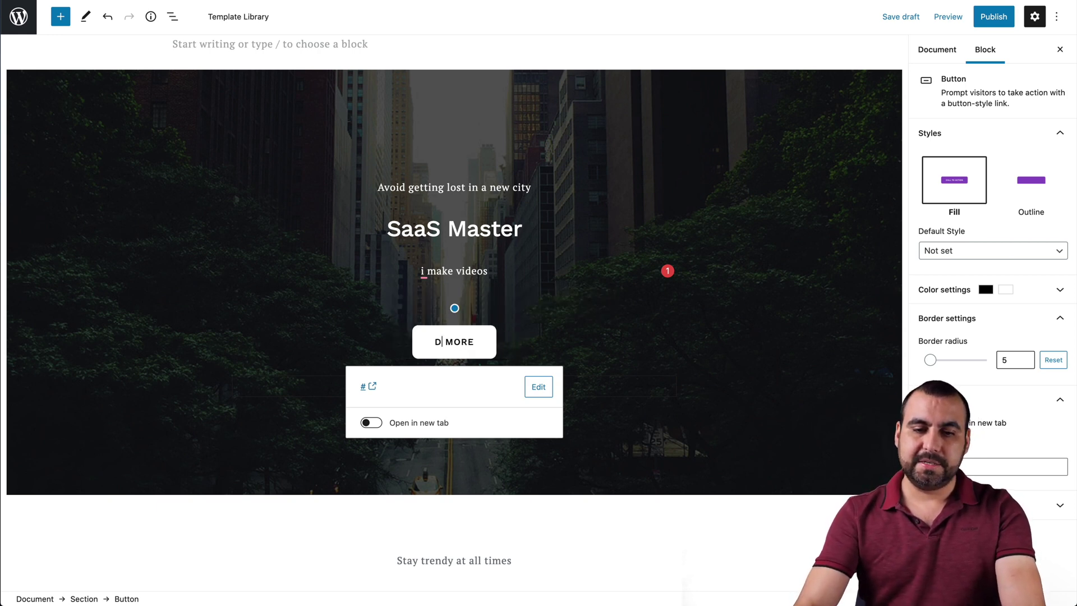
text(SEE)
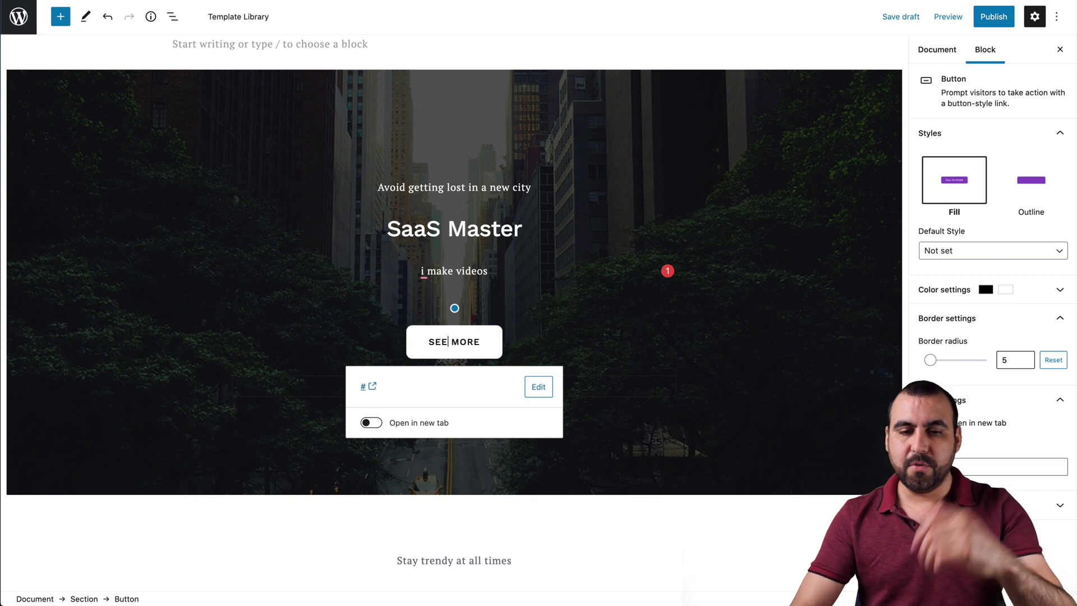
click(616, 361)
Set the SEE MORE button to the Fill style and make Fill its default style
click(455, 345)
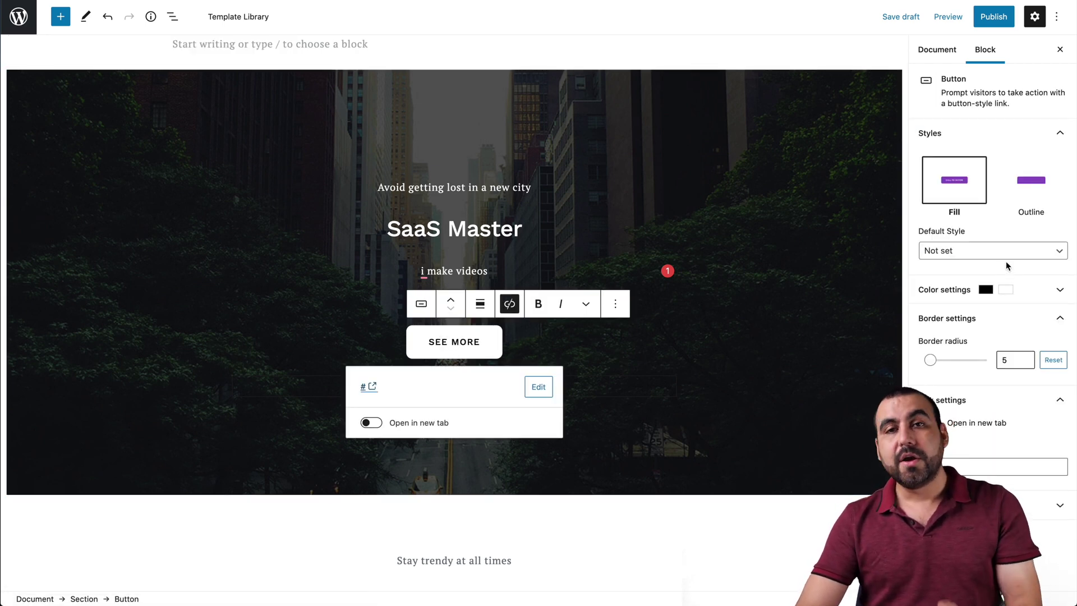
click(478, 228)
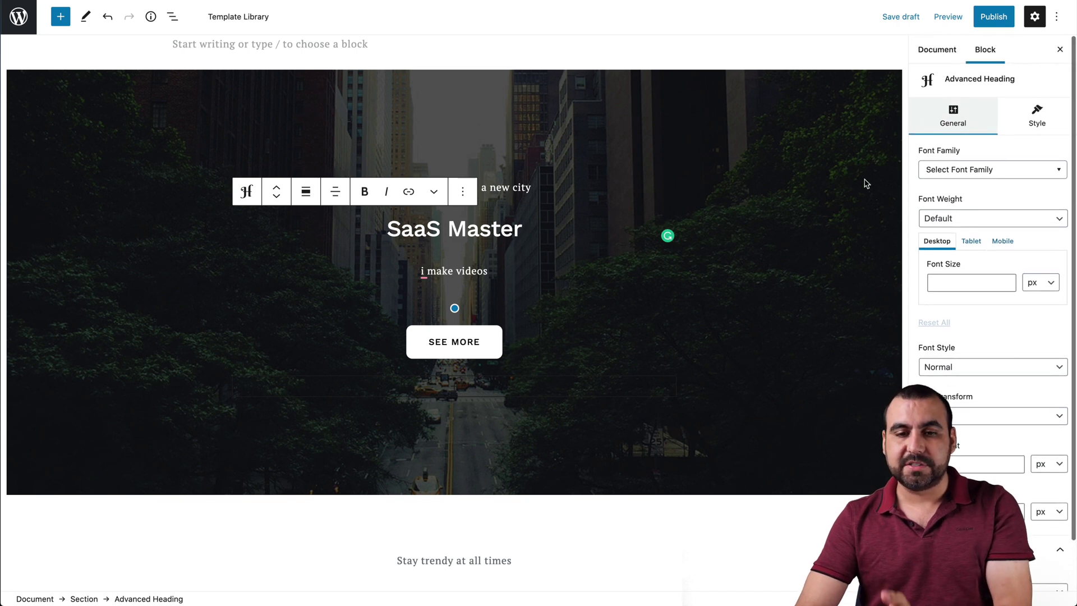
click(473, 345)
click(1040, 185)
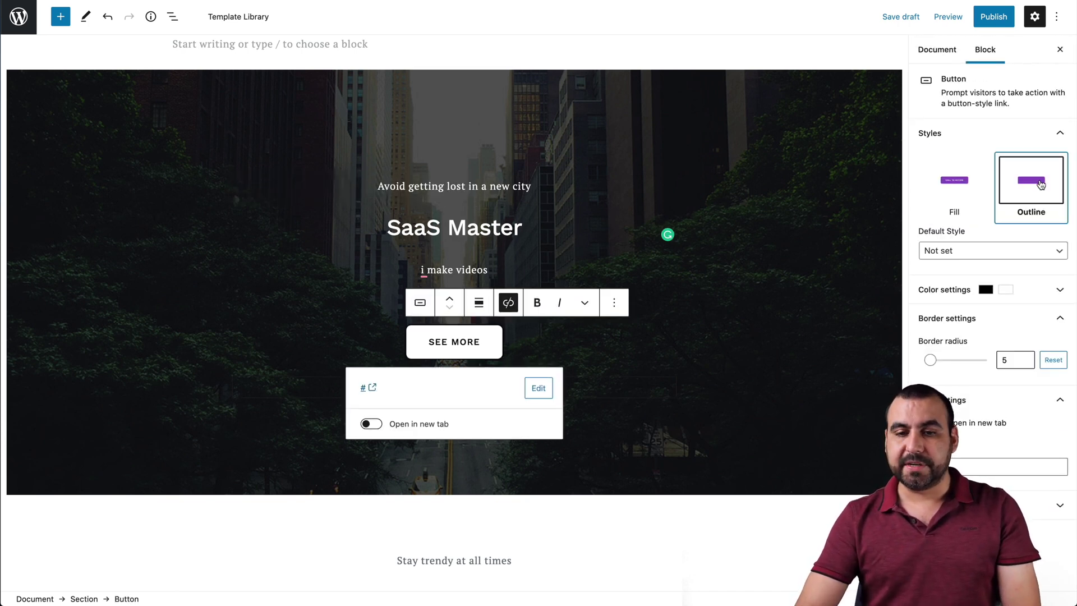
click(947, 196)
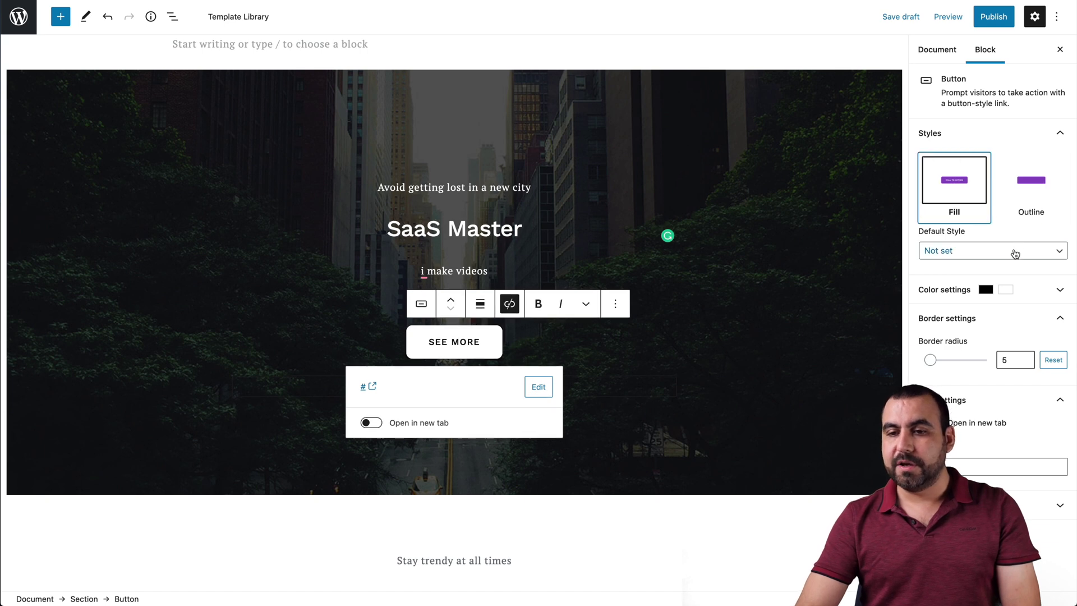
click(1015, 254)
click(1001, 264)
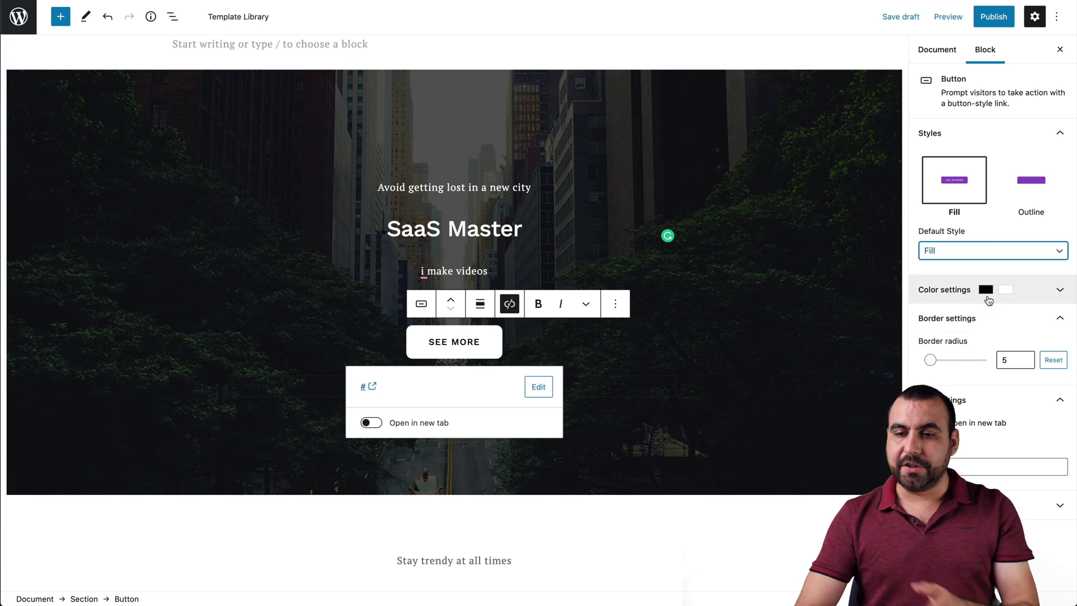
Give the button purple text on a light pink background
click(1001, 291)
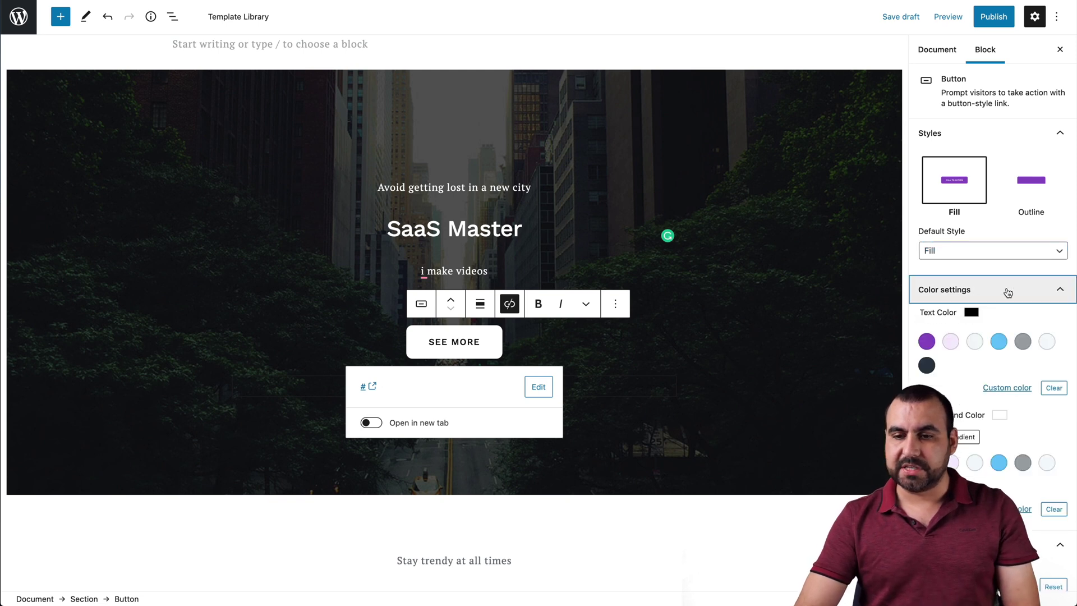
click(926, 341)
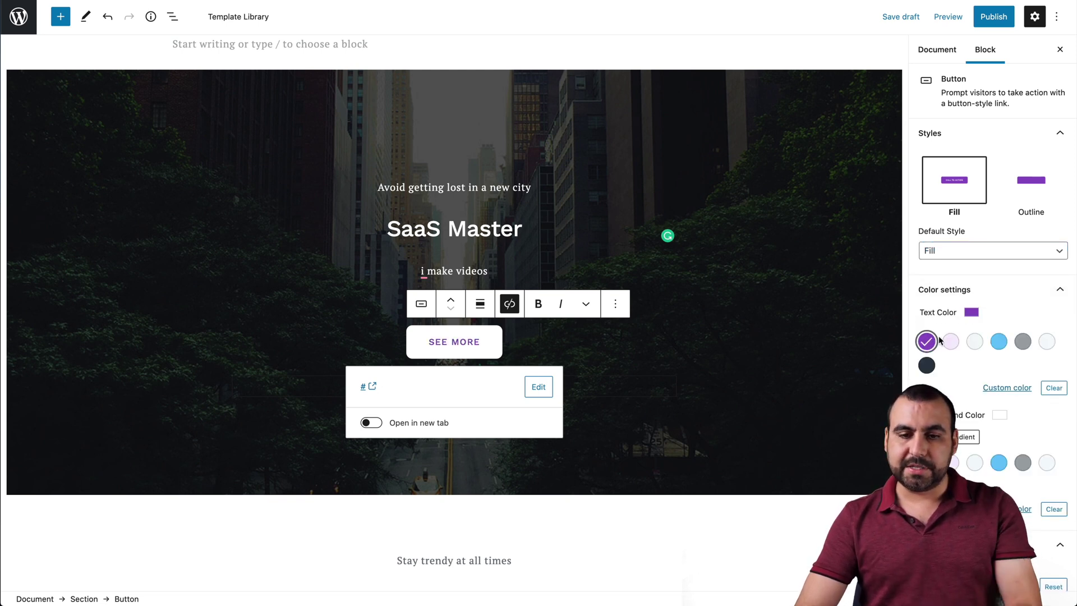
click(953, 463)
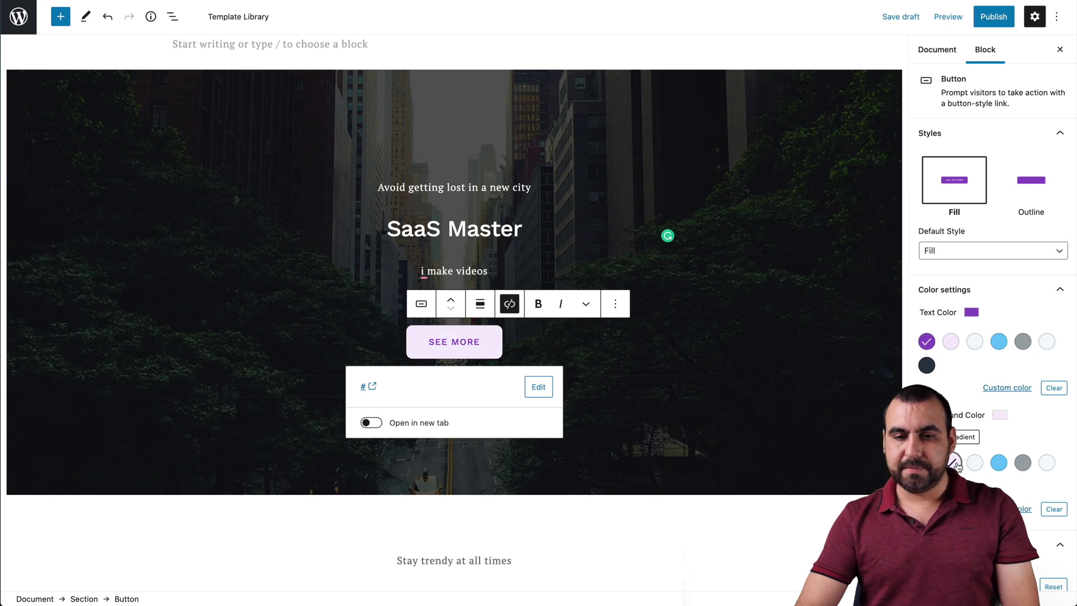
click(867, 315)
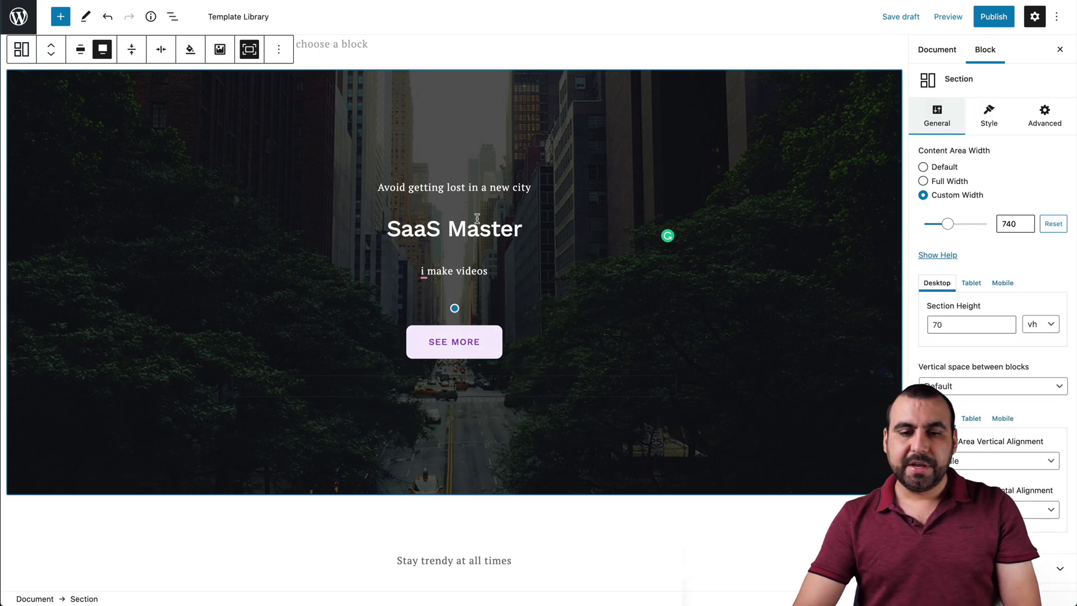
scroll(477, 217, down, 5)
Try Rounded on the bridge image and revert to Default, leaving it unconverted
scroll(597, 345, down, 4)
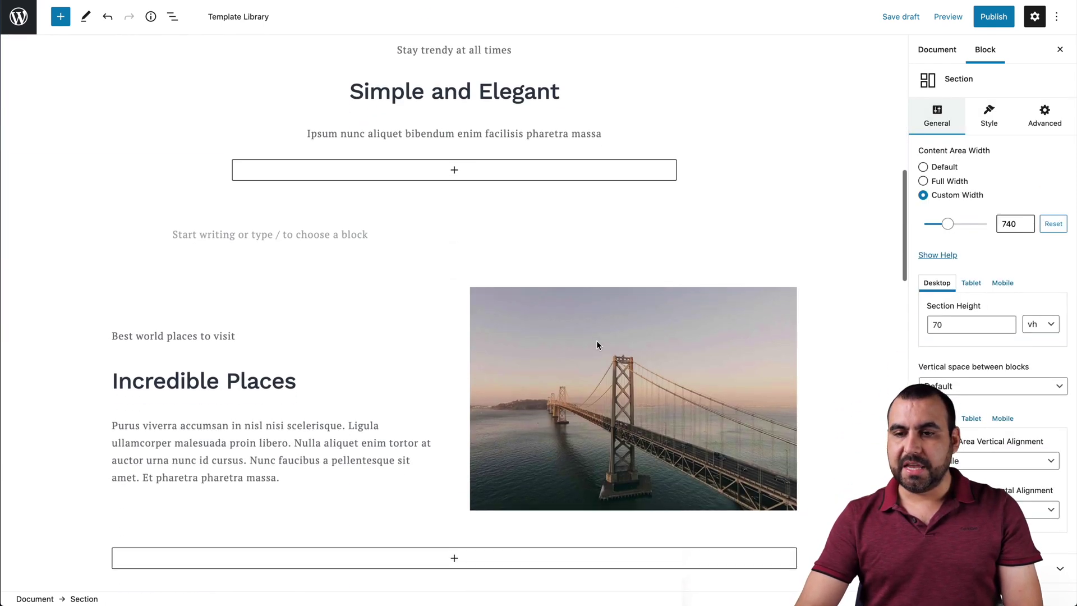
click(597, 341)
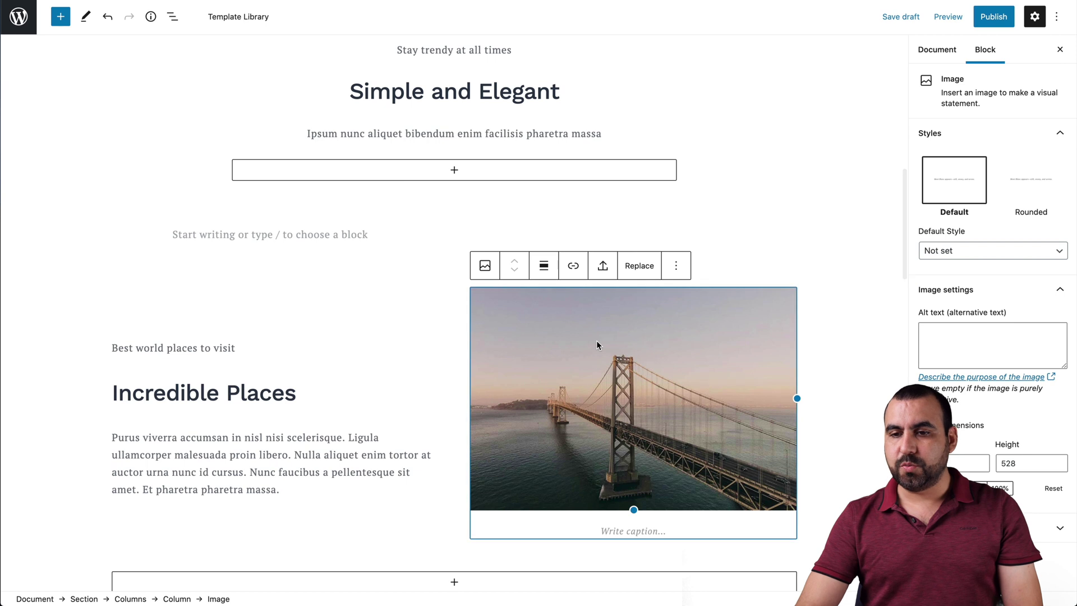
click(1026, 181)
click(949, 183)
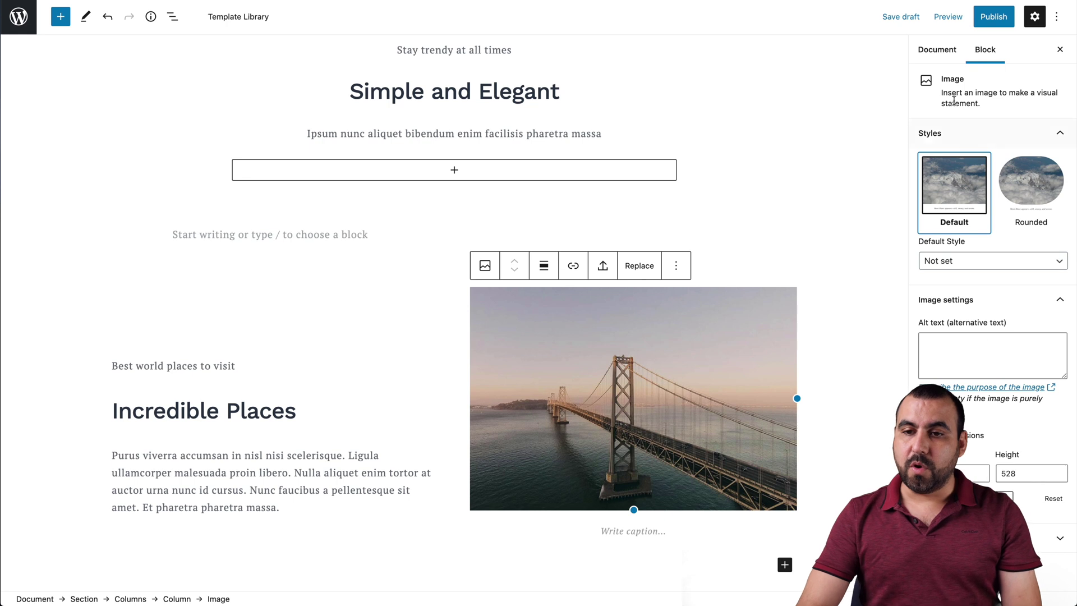
click(936, 49)
click(985, 50)
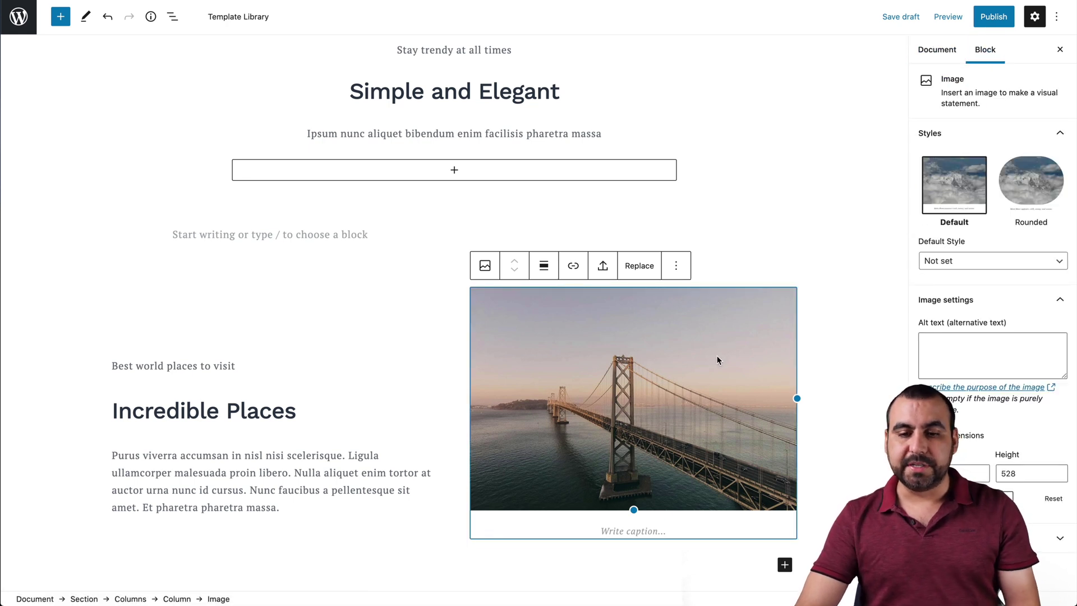
click(484, 266)
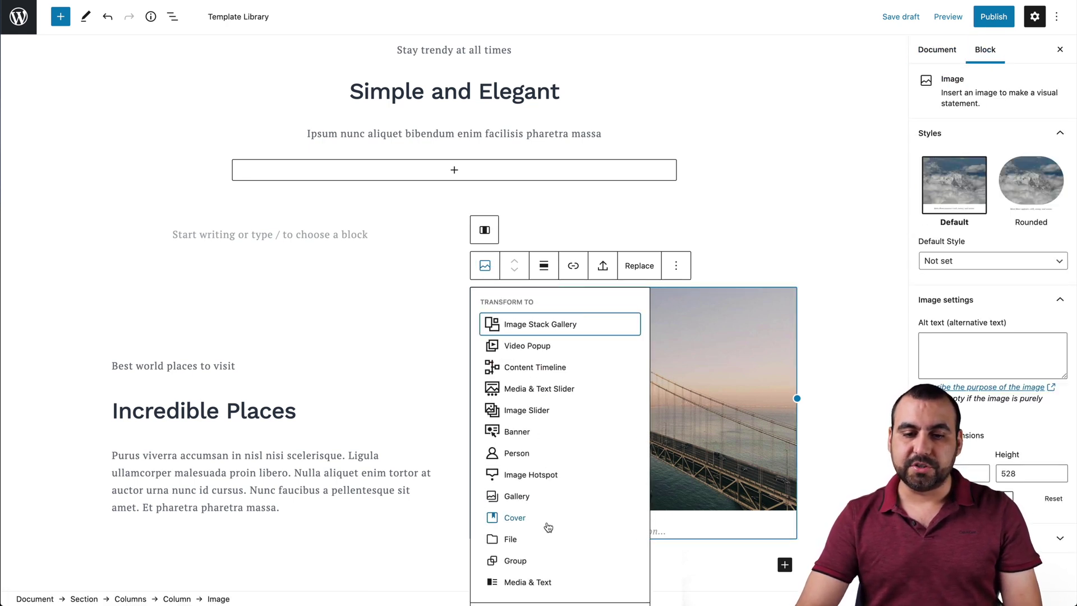
click(692, 384)
Open the block search below the Services section at the page end
scroll(339, 354, down, 4)
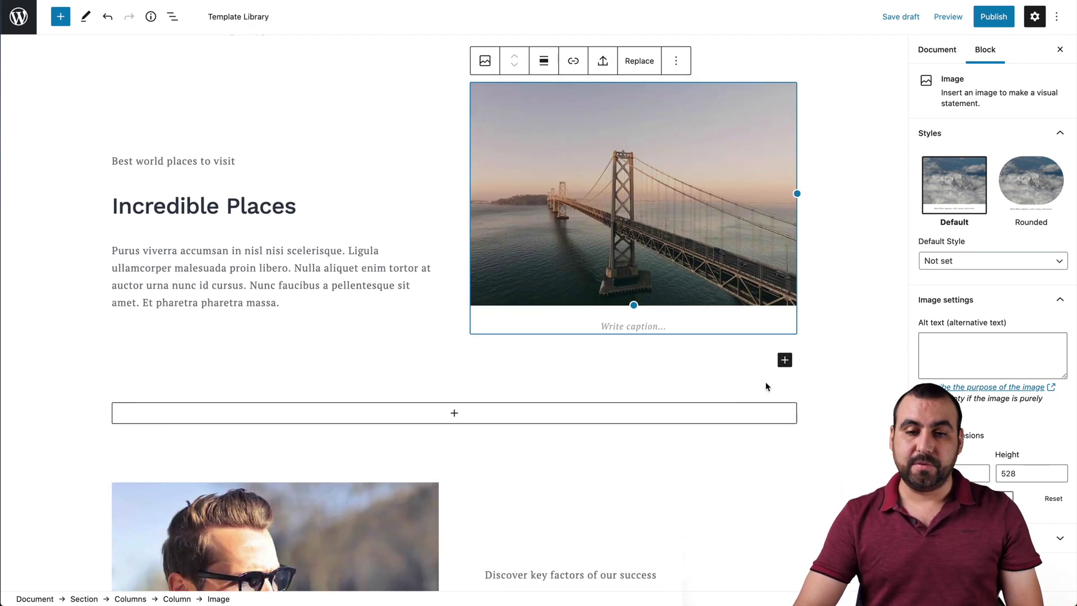
scroll(765, 386, down, 15)
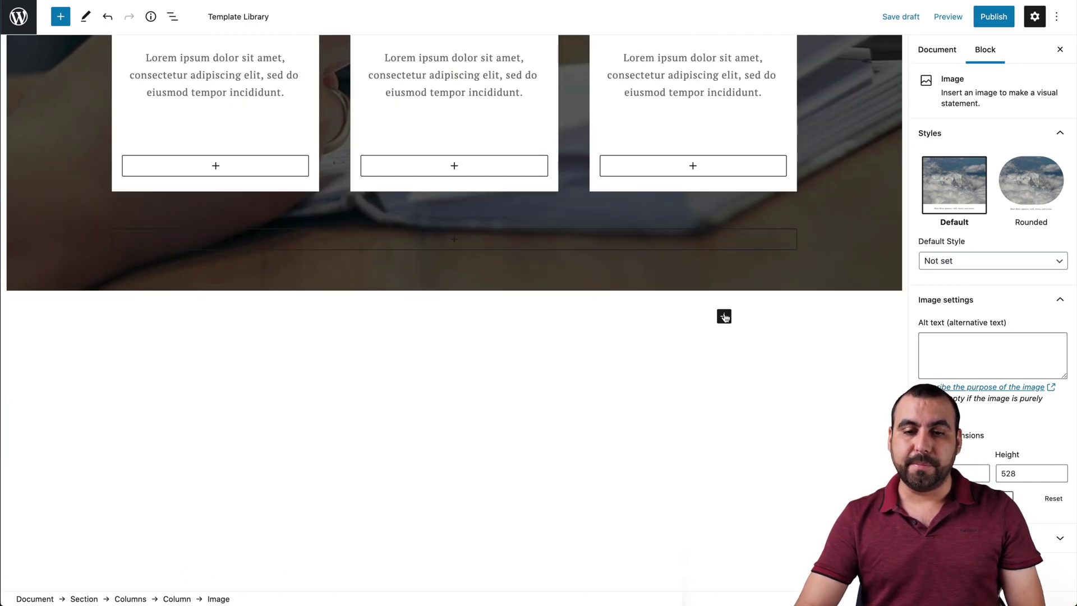
click(724, 317)
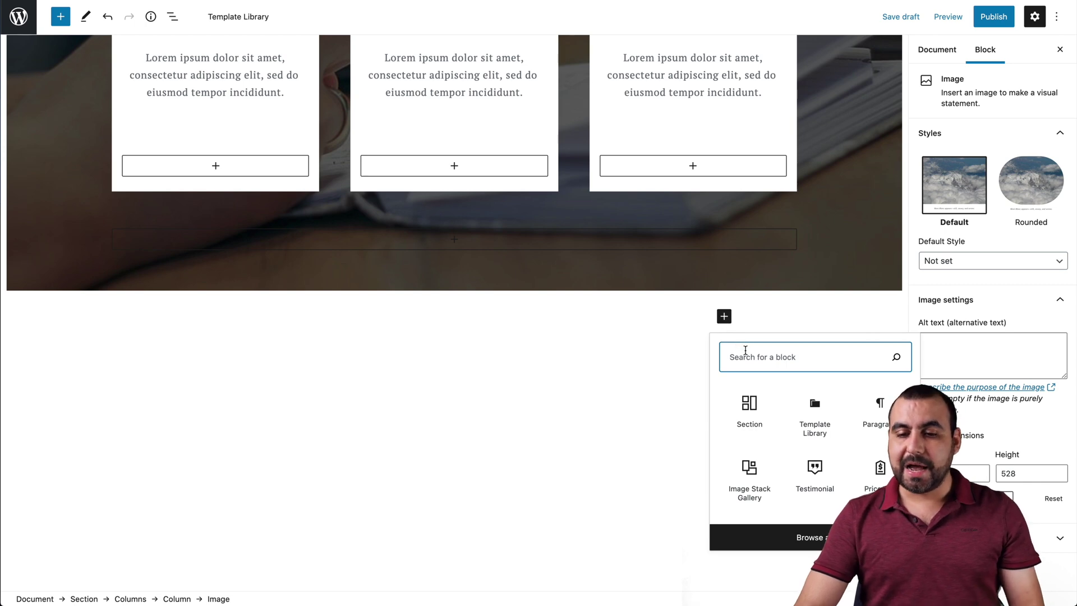
Insert a Getwid Video Popup block from the Getwid Blocks section of the full library
click(781, 535)
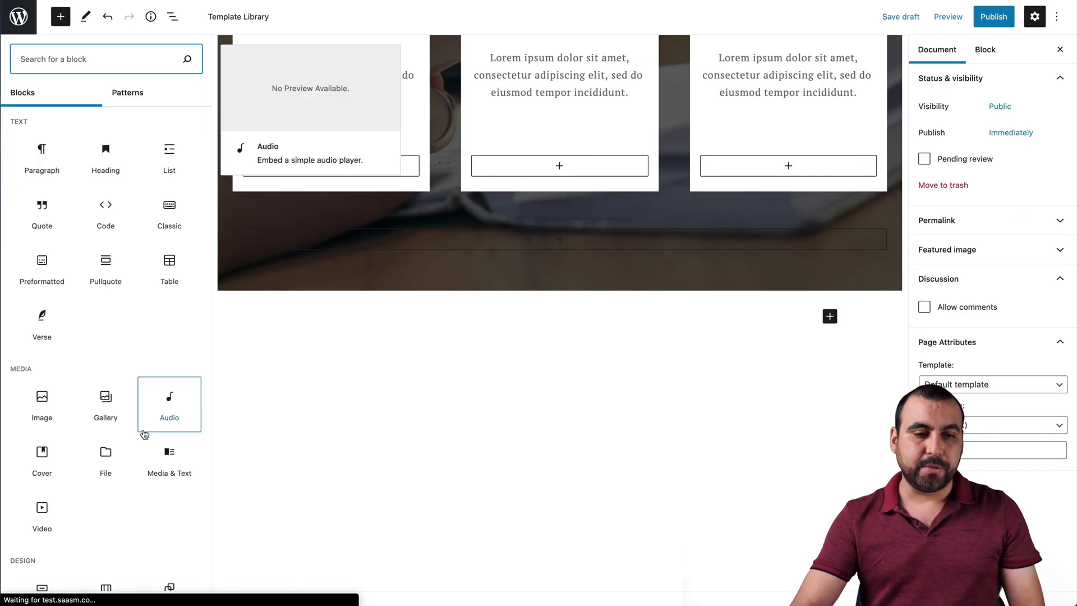
scroll(145, 434, down, 20)
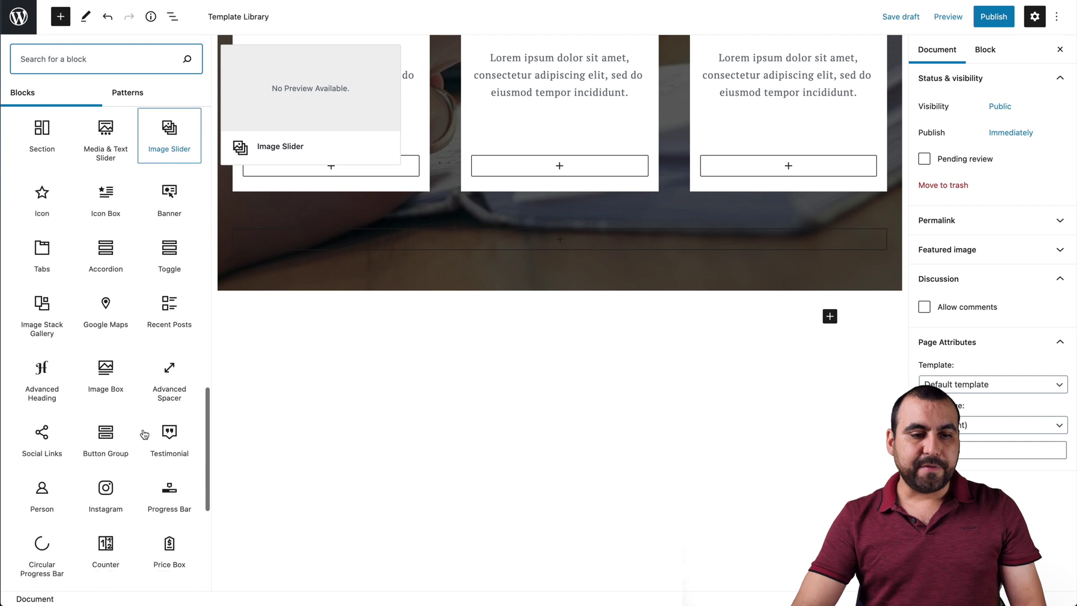
scroll(145, 433, down, 1)
scroll(163, 426, up, 3)
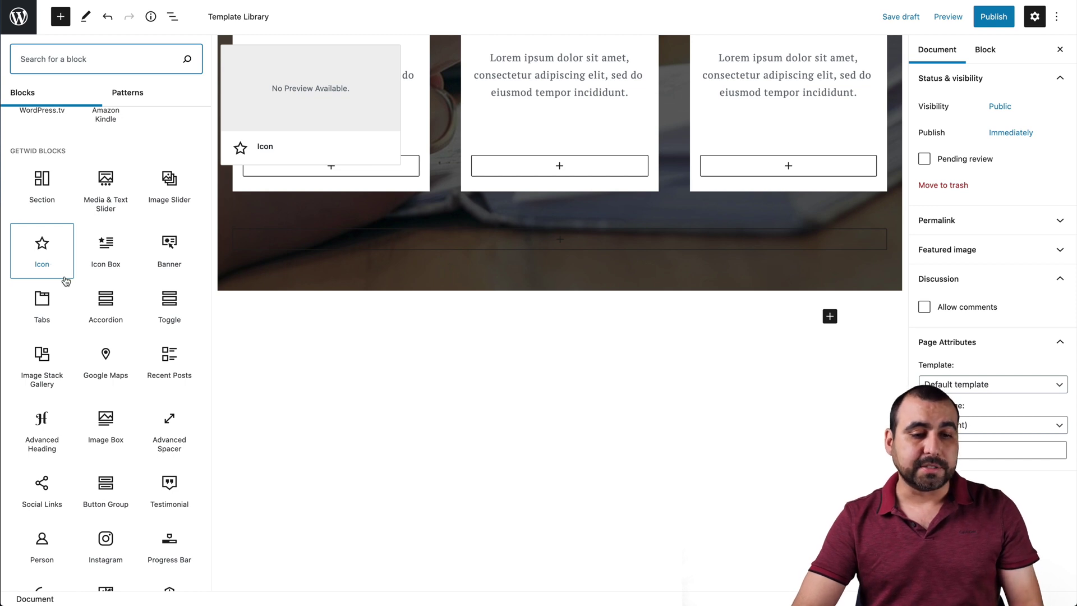
scroll(66, 281, down, 5)
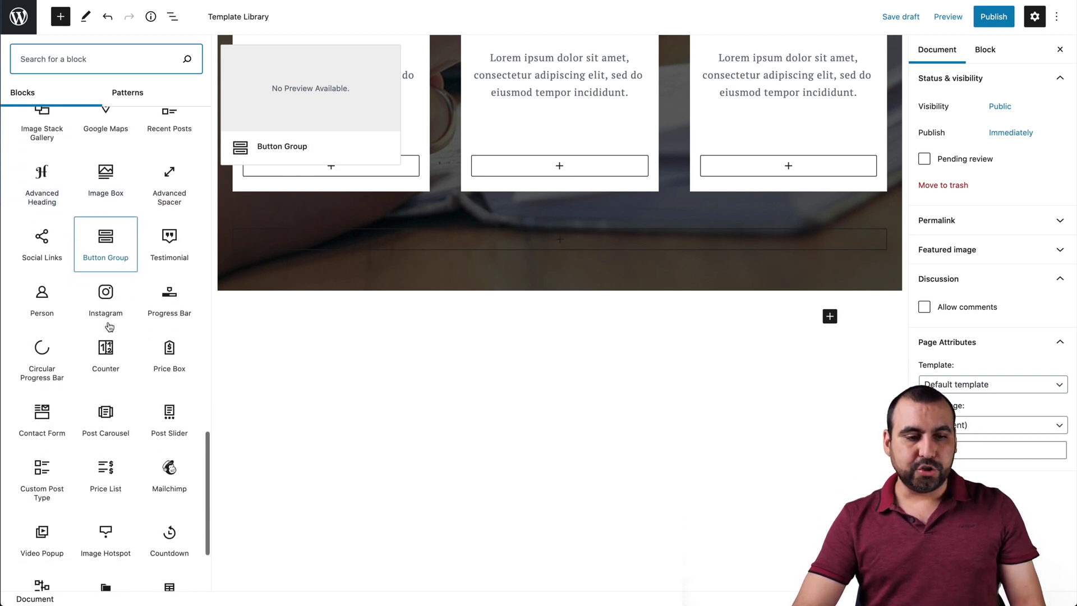
scroll(106, 314, down, 3)
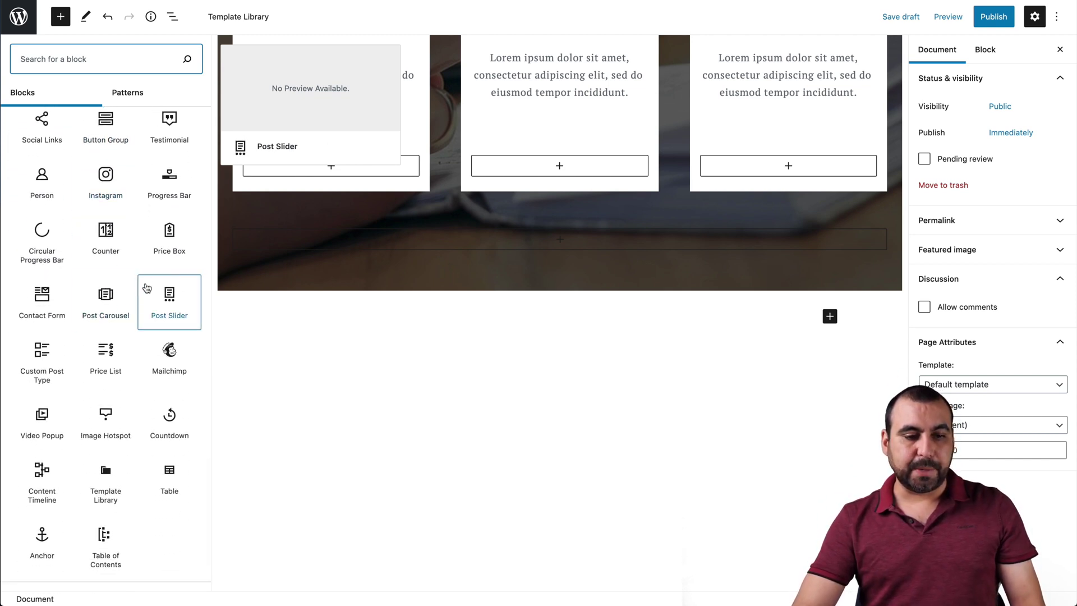
click(43, 424)
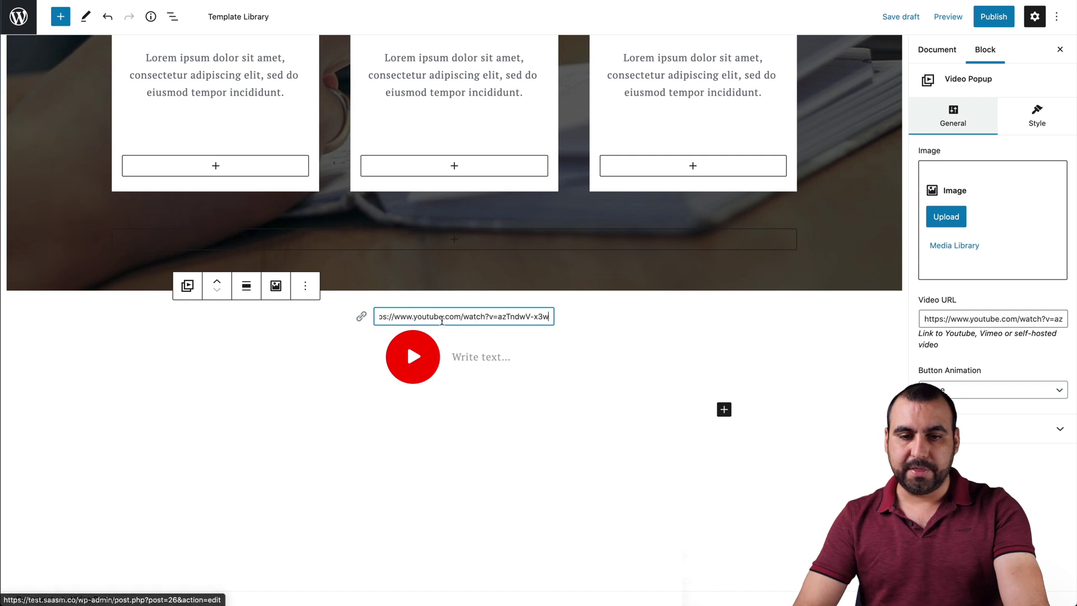
Confirm the YouTube link and set the grey equipment-case photo as the Video Popup's cover image
click(597, 392)
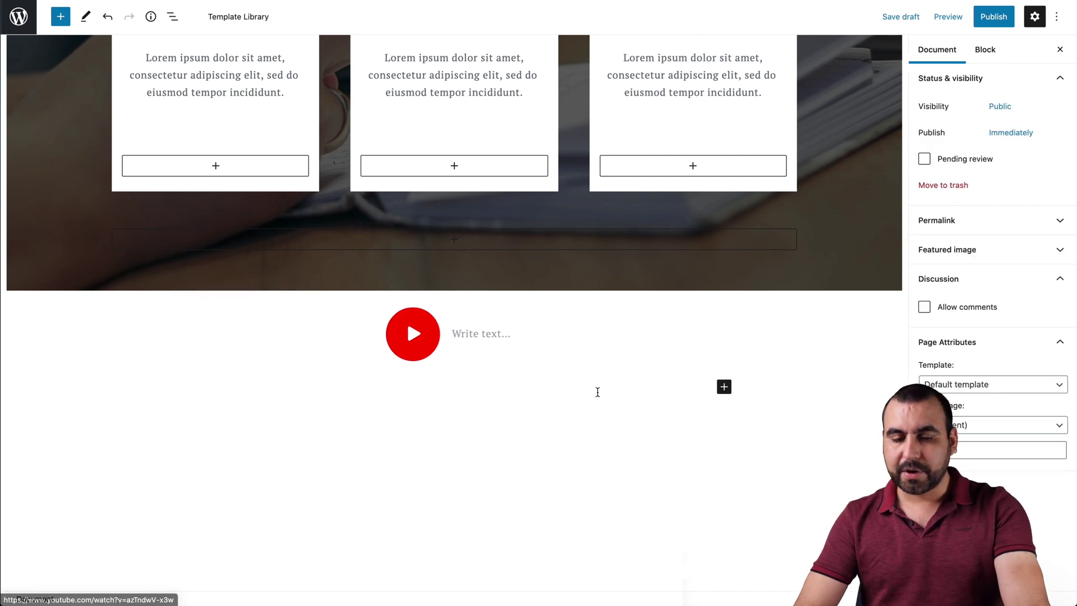
click(514, 352)
click(953, 244)
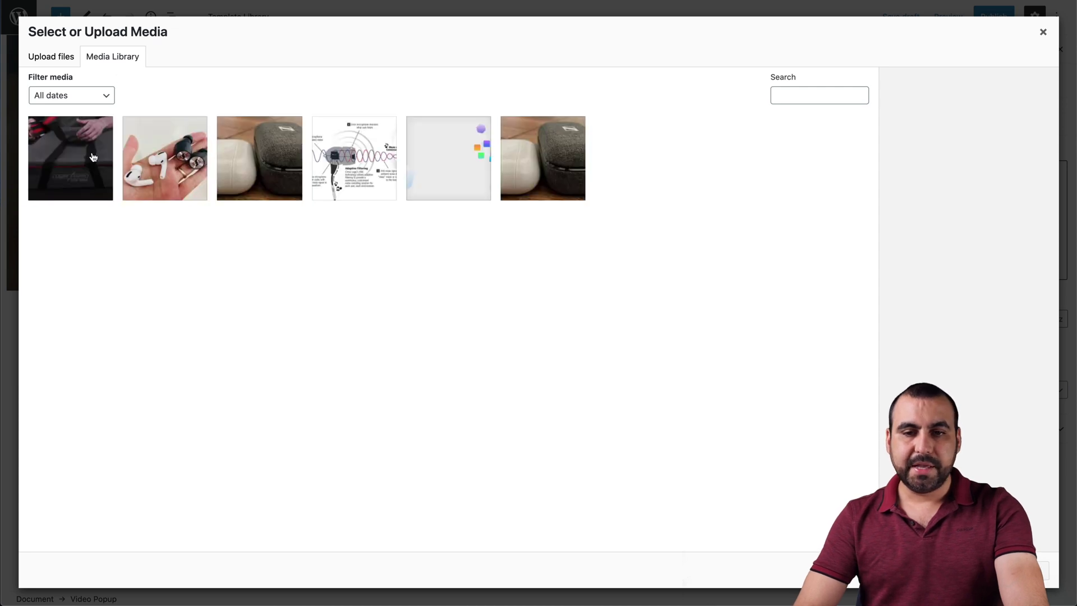
click(93, 157)
click(1034, 571)
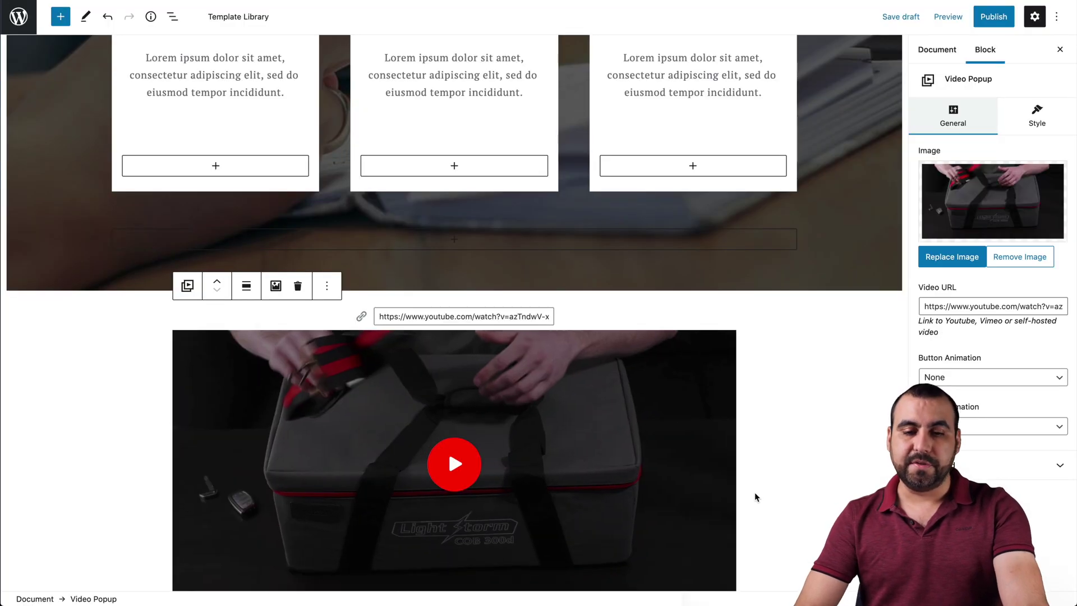
Review the Video Popup block's Style appearance options
scroll(757, 500, down, 2)
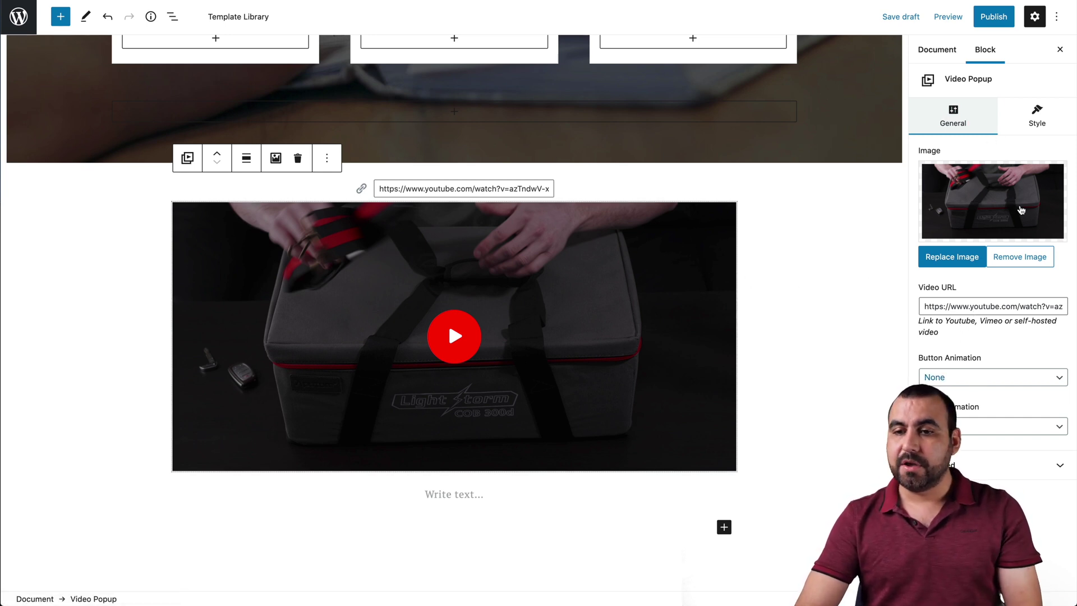
click(1035, 120)
scroll(948, 267, down, 2)
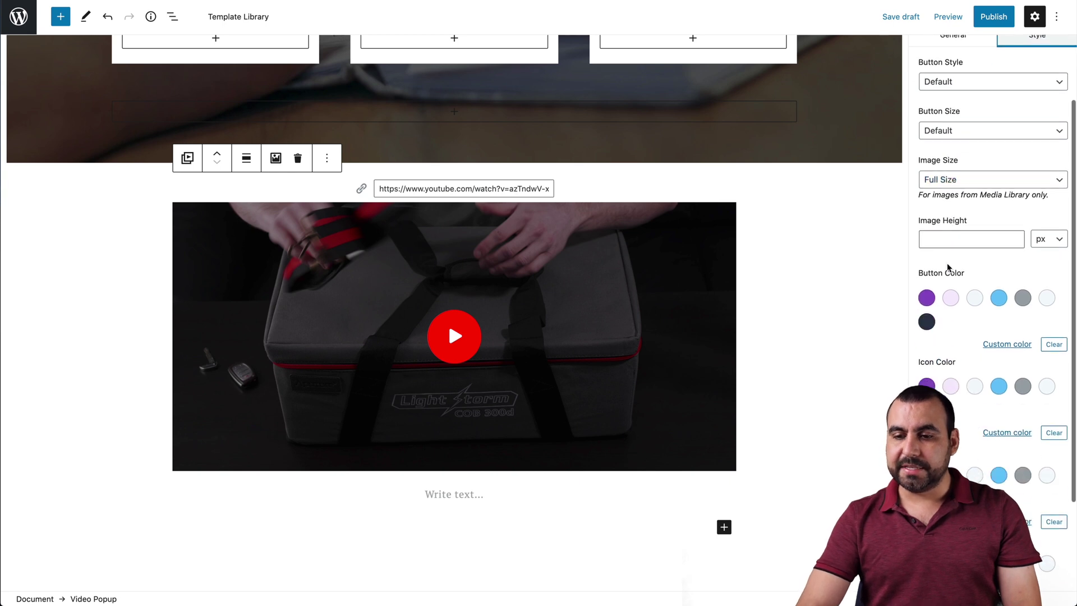
scroll(948, 268, down, 3)
scroll(955, 257, up, 5)
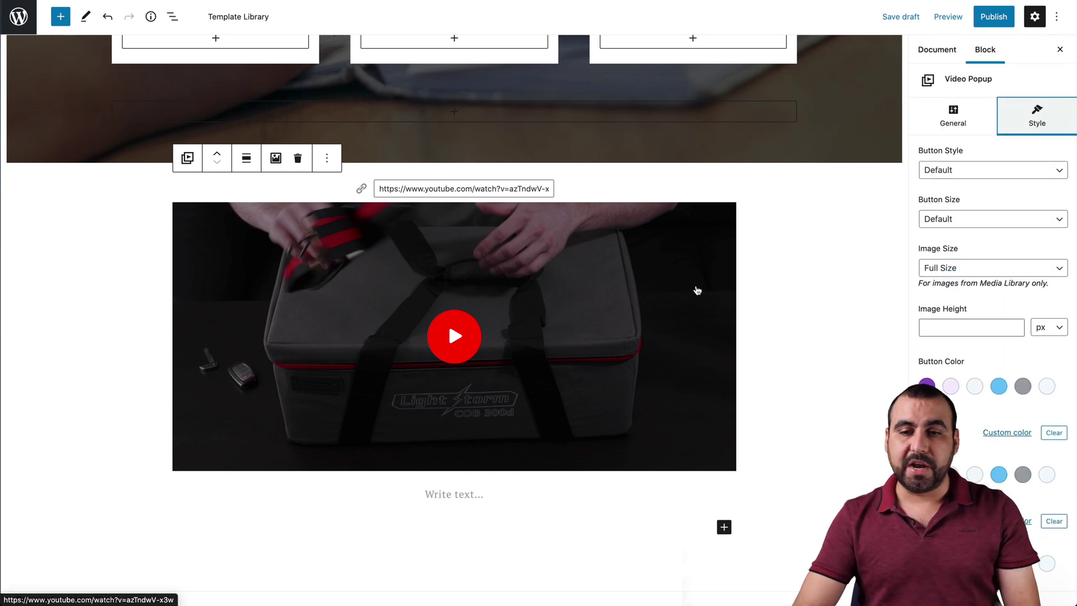
Preview the page in a new tab and test its SEE MORE button
click(946, 19)
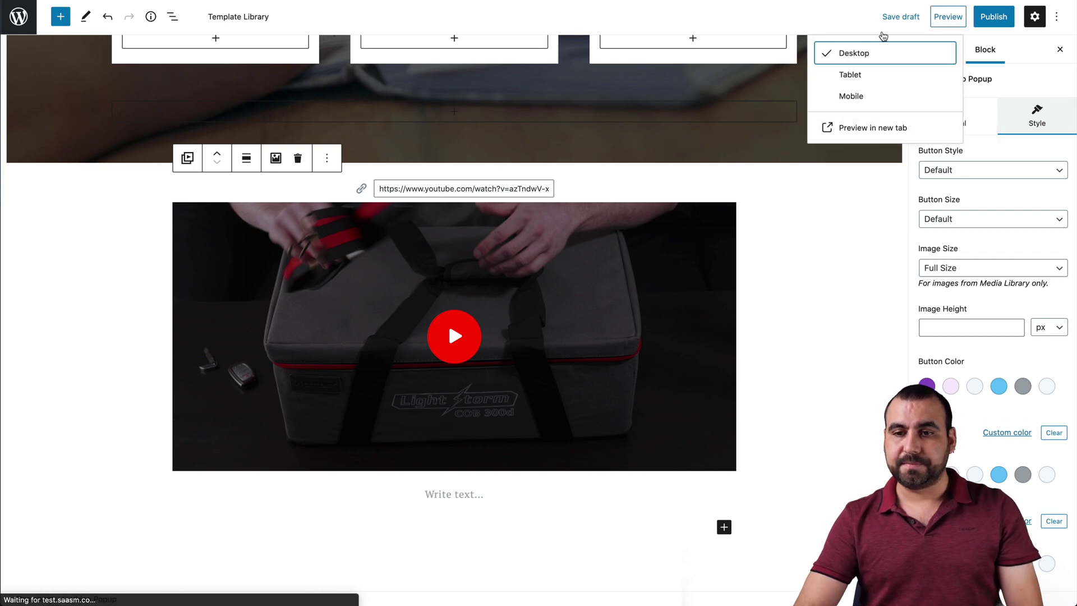
click(875, 125)
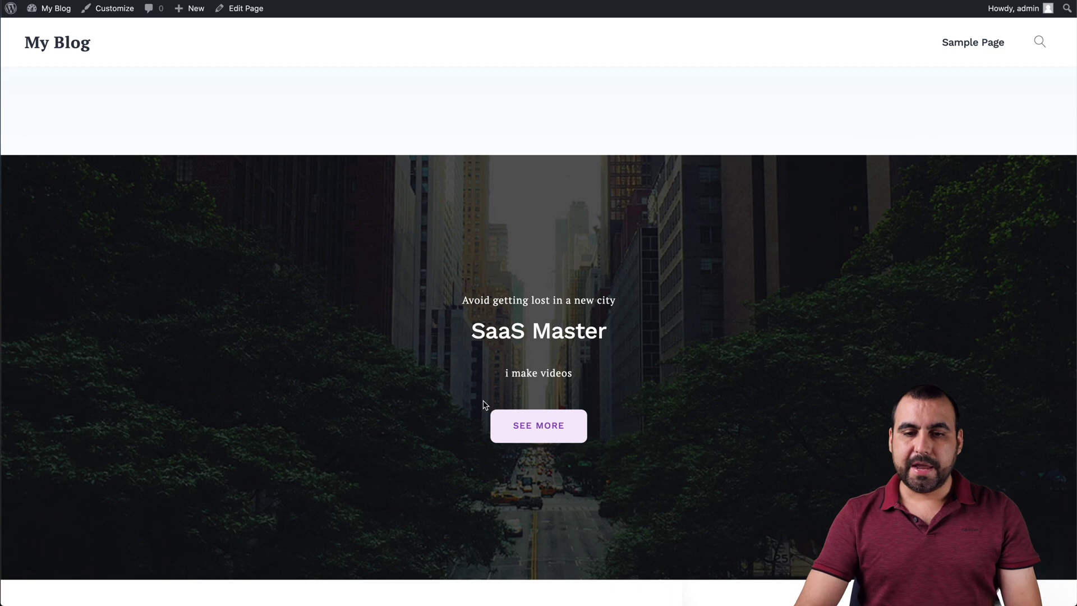
scroll(483, 402, down, 15)
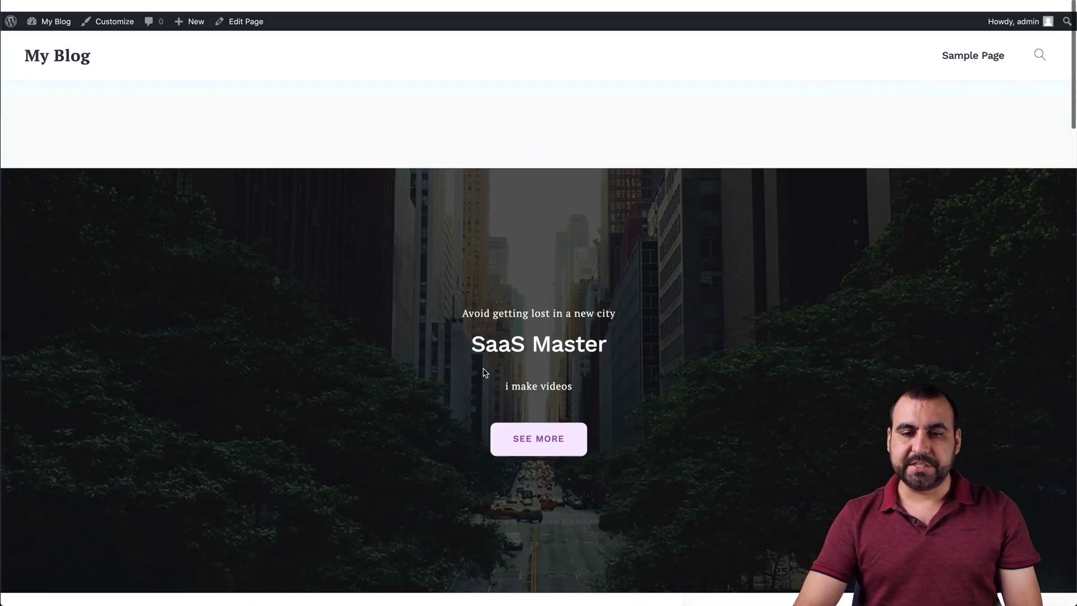
click(569, 431)
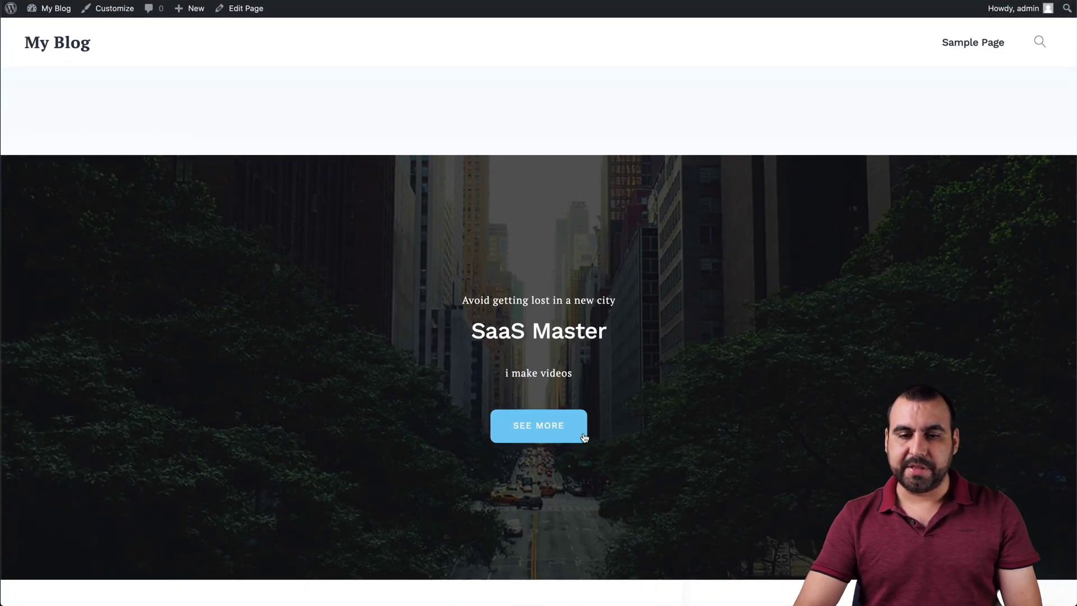
scroll(592, 450, down, 5)
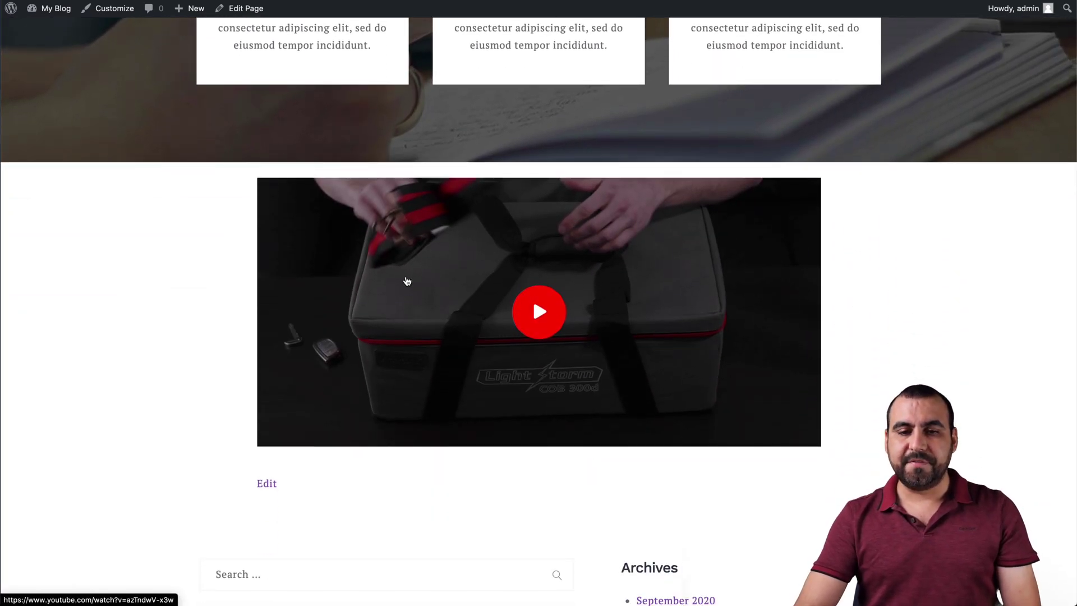
Play and pause the product video in its lightbox, close it, and return to the editor
click(544, 321)
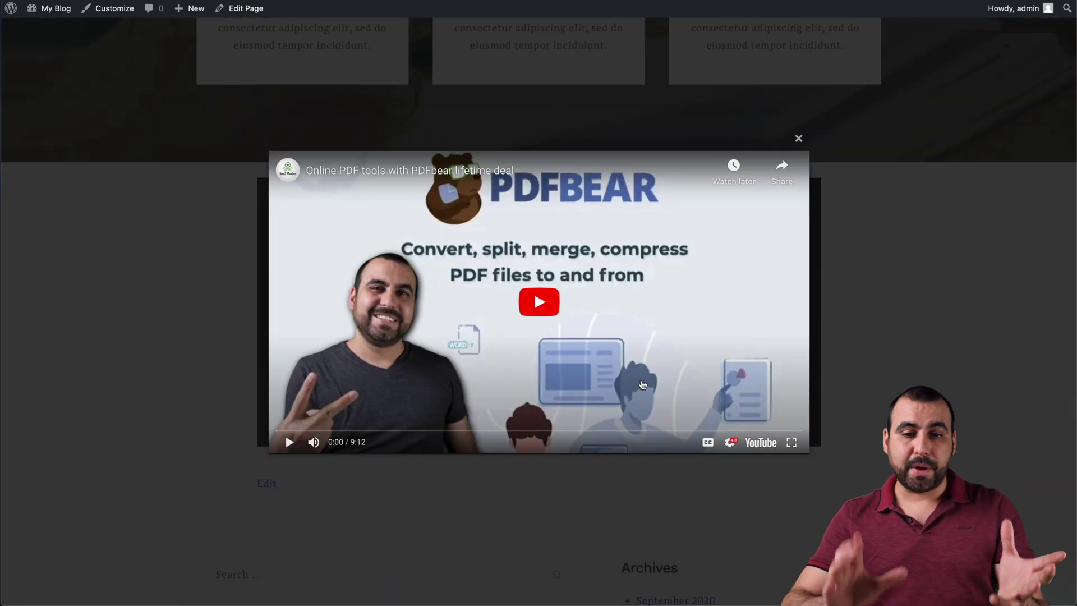
click(539, 303)
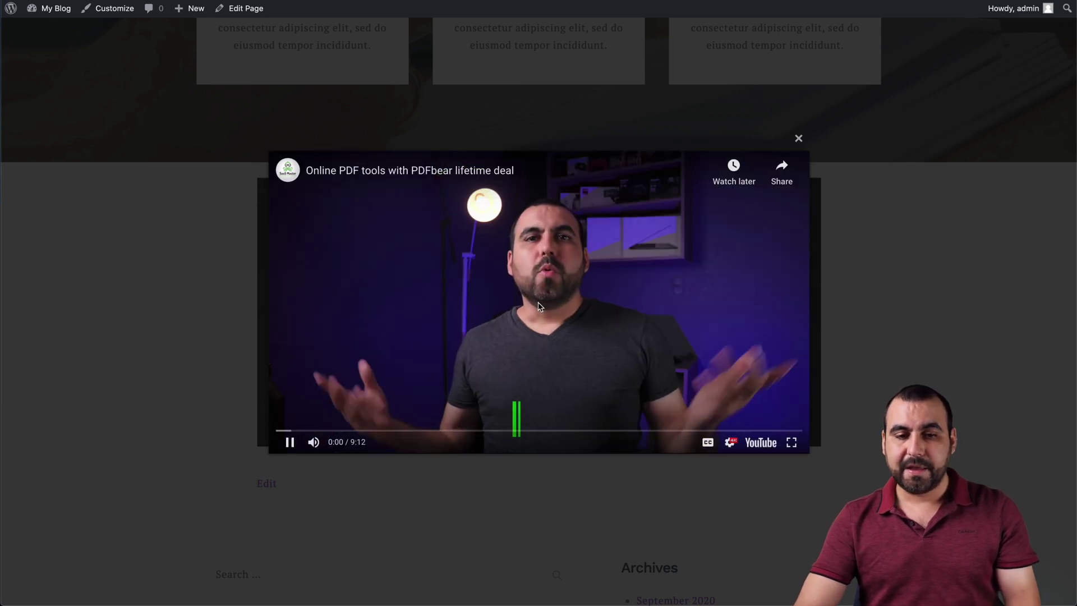
click(288, 449)
click(799, 138)
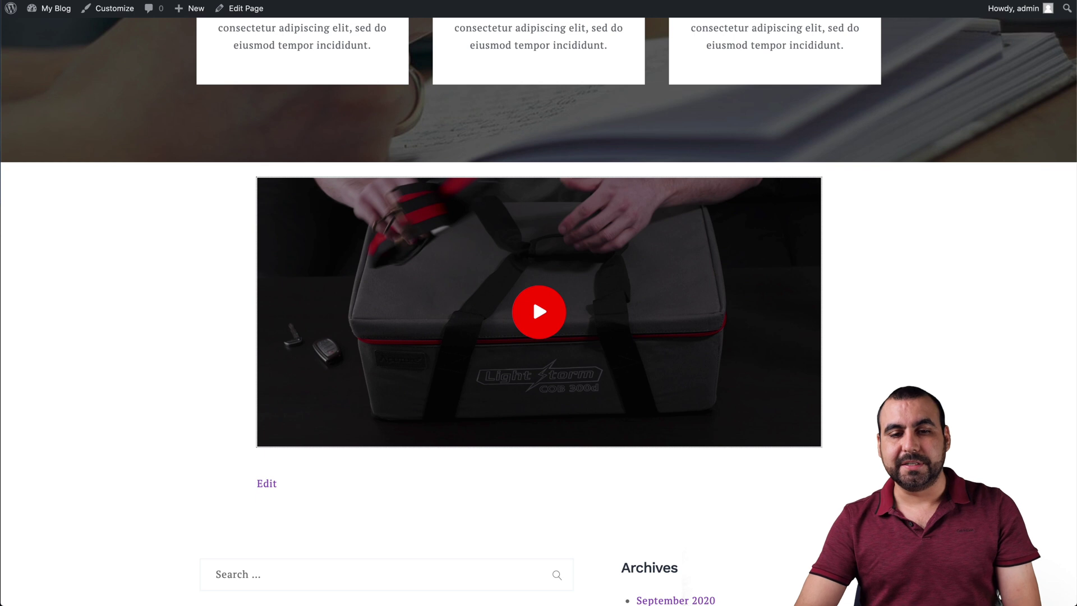
key(super+w)
scroll(488, 318, down, 4)
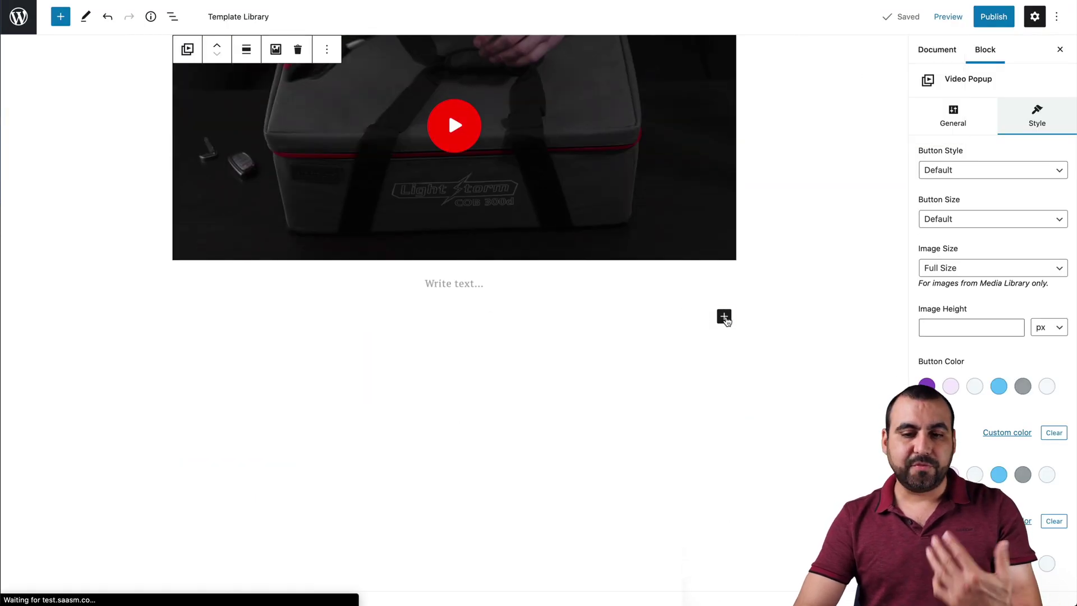
Open the full block library and scroll to the Getwid Blocks section to reach Image Hotspot
click(724, 317)
click(808, 533)
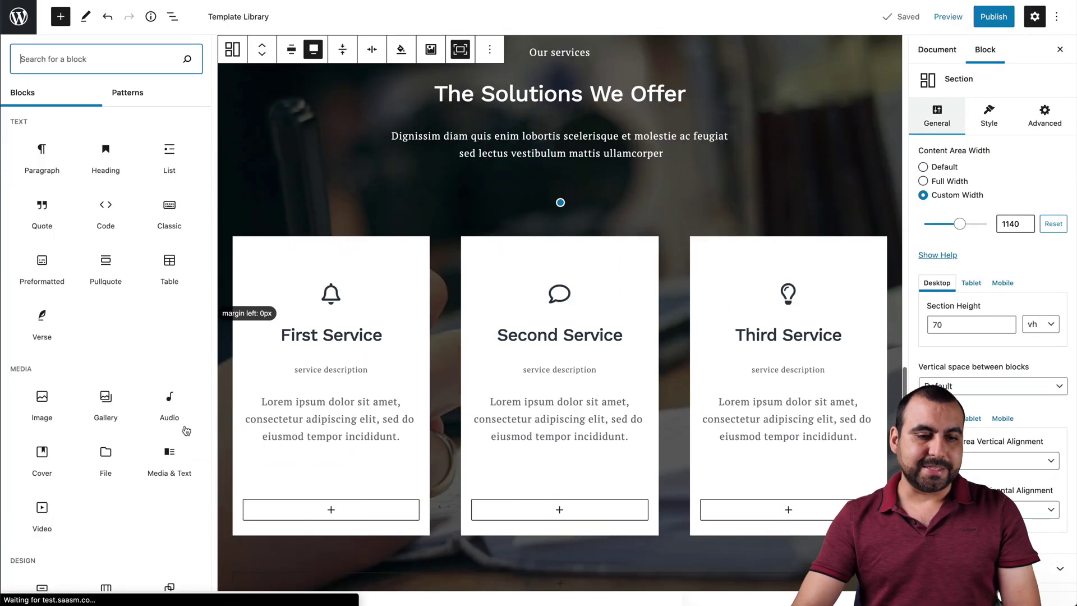
scroll(84, 426, down, 20)
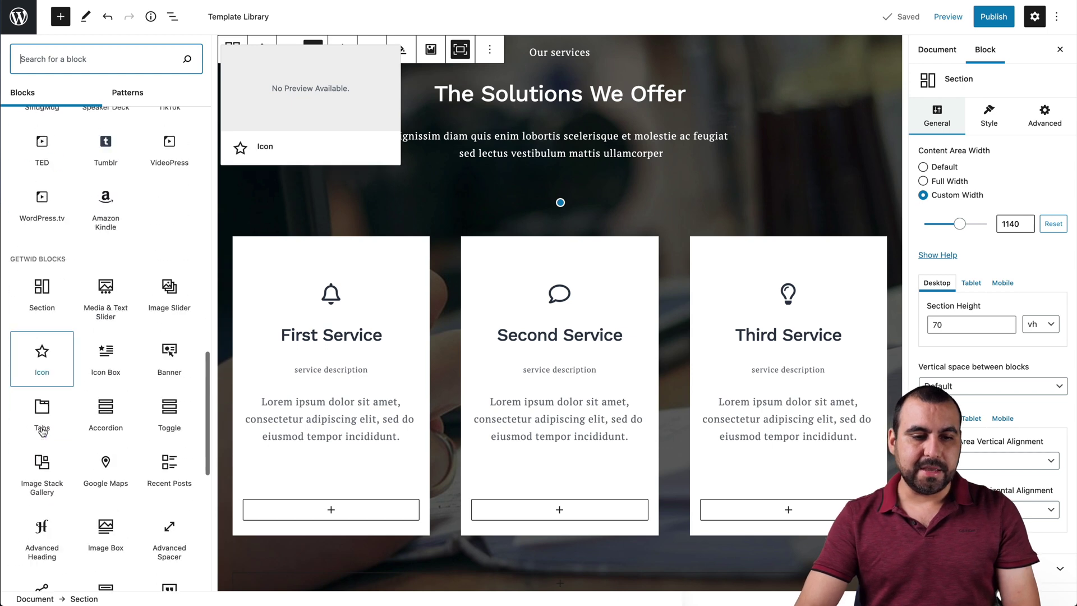
scroll(42, 430, down, 8)
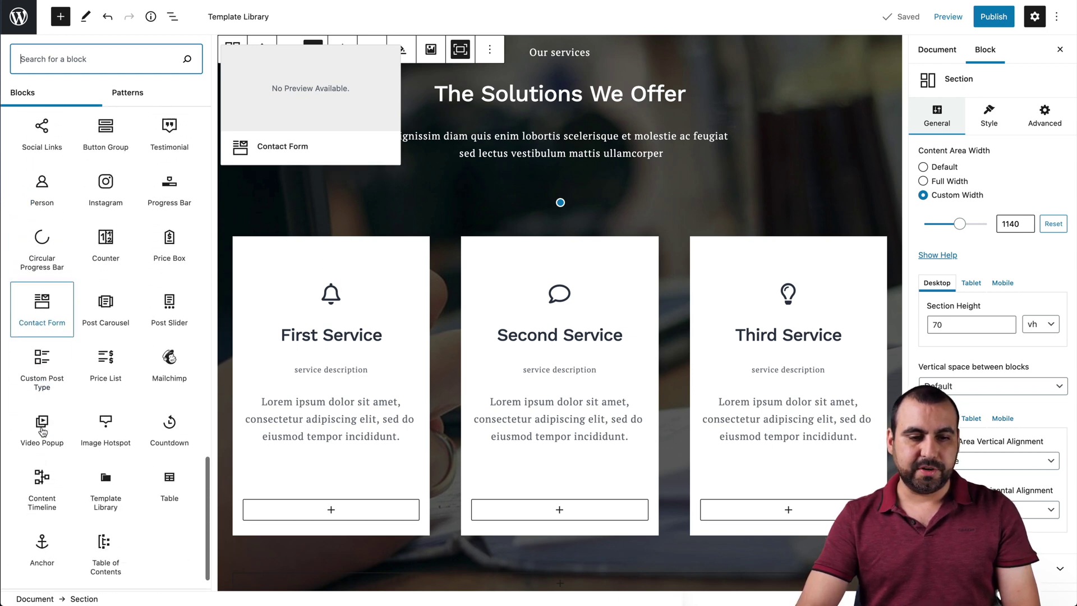
scroll(42, 427, down, 1)
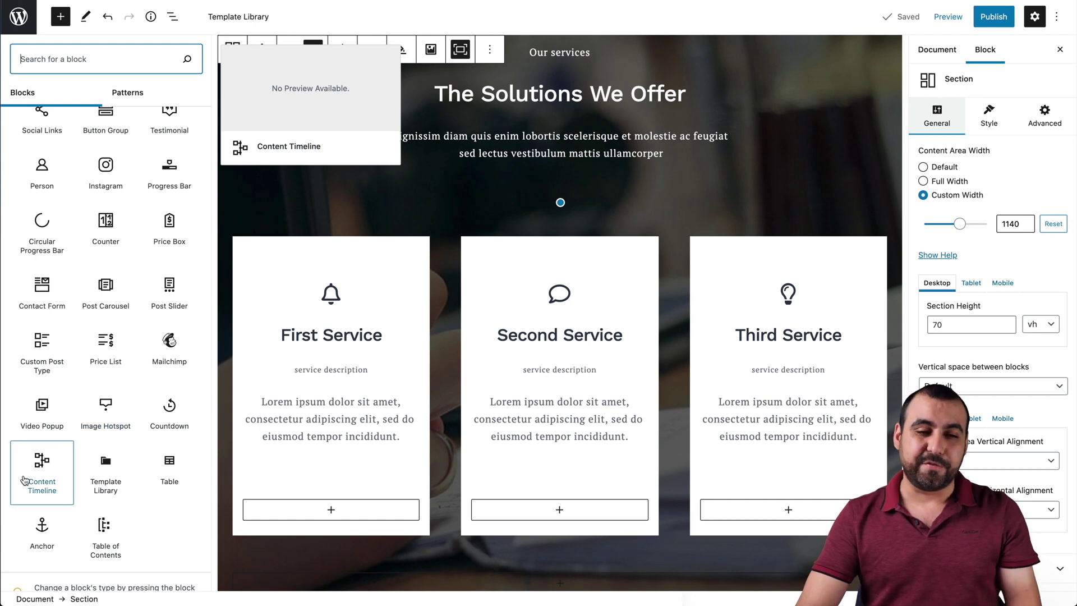
Insert the earbuds photo 3.jpg from the media library into the Image Hotspot block
click(116, 408)
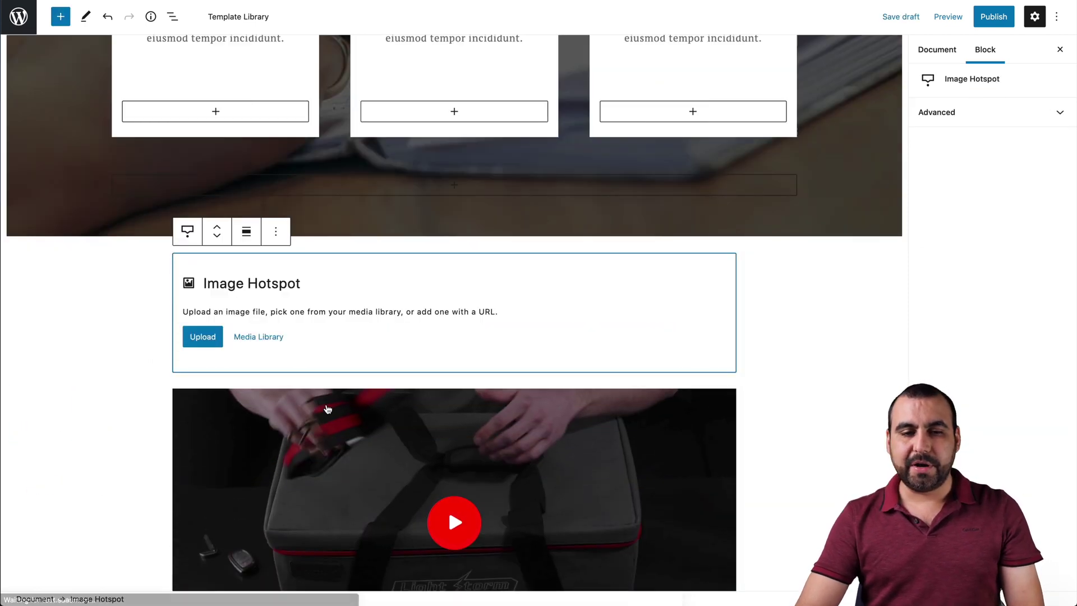
click(259, 268)
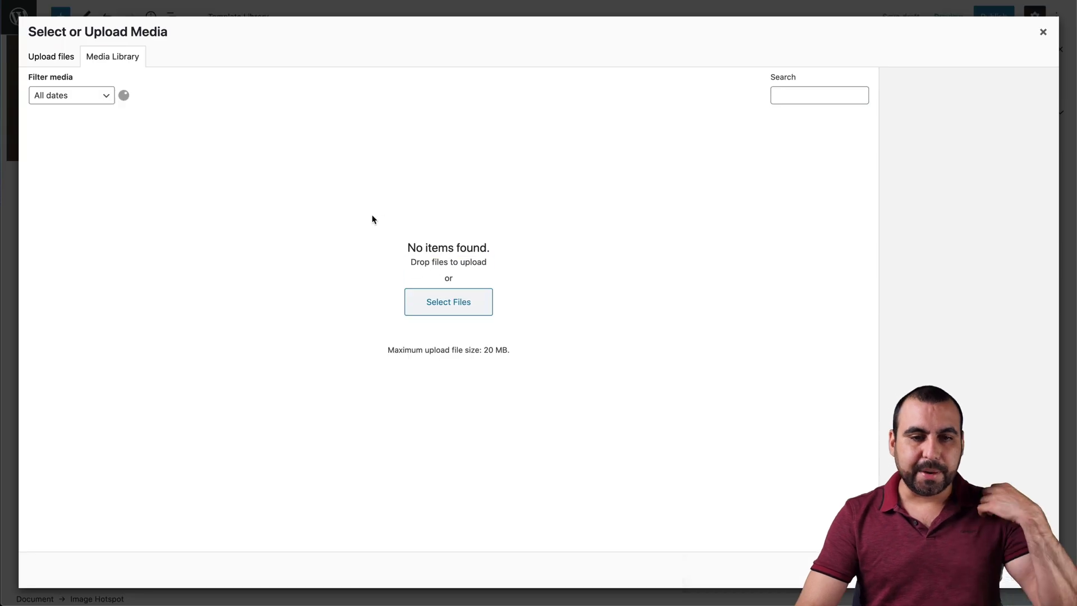
click(200, 163)
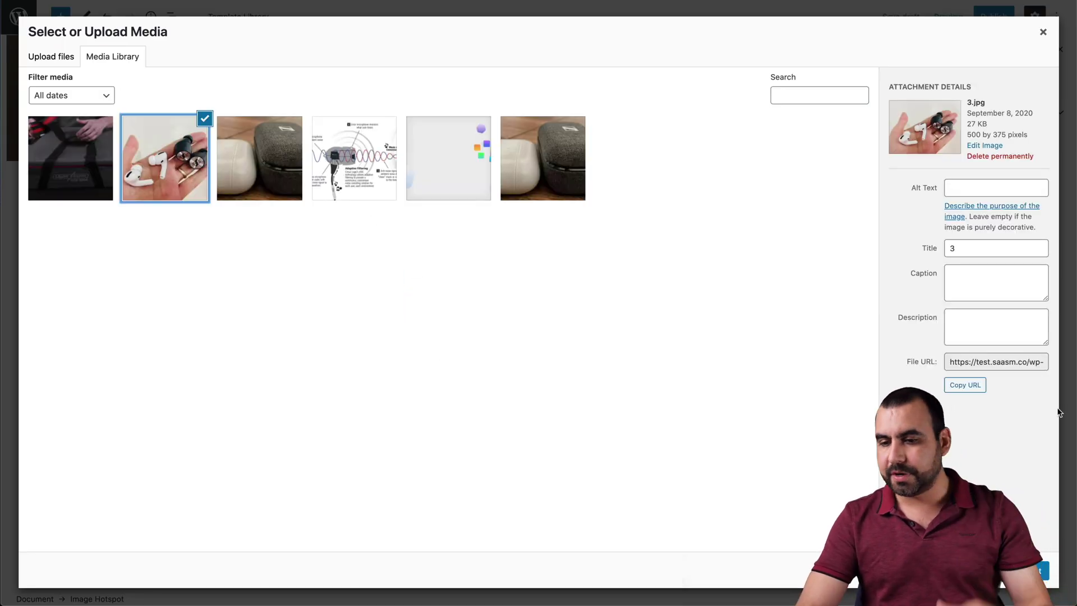
click(1034, 570)
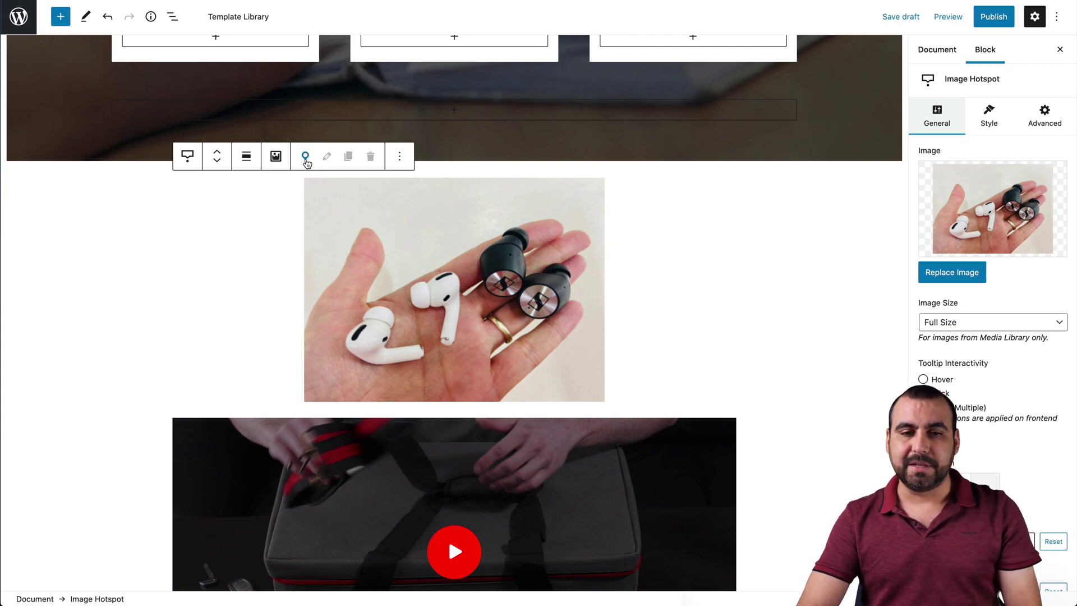
Place a hotspot on the white earbud titled 'Apple' with popup text 'Airpods'
click(306, 157)
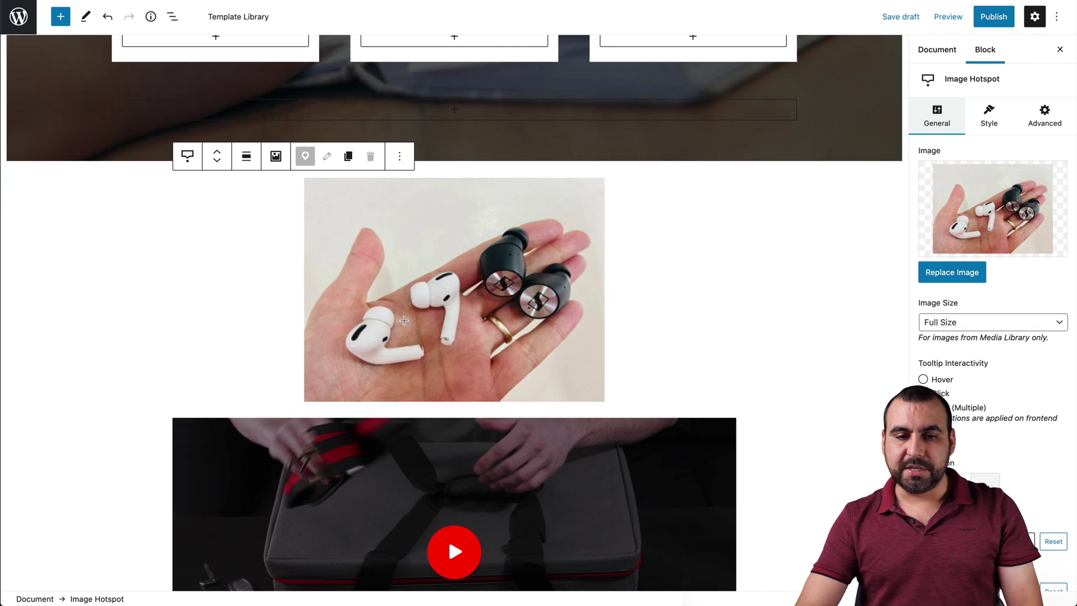
click(403, 323)
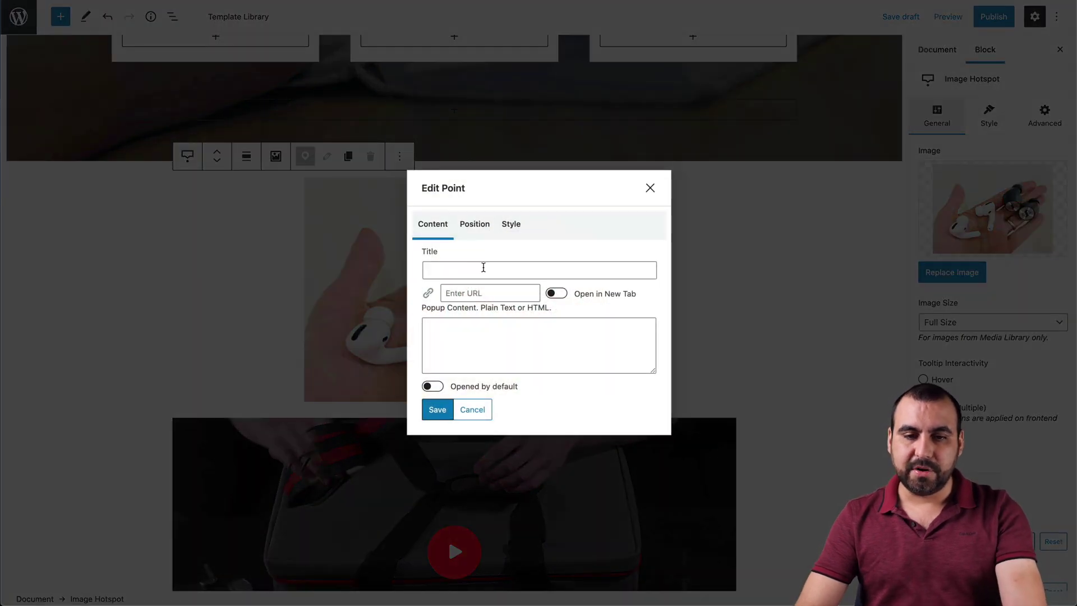
click(484, 268)
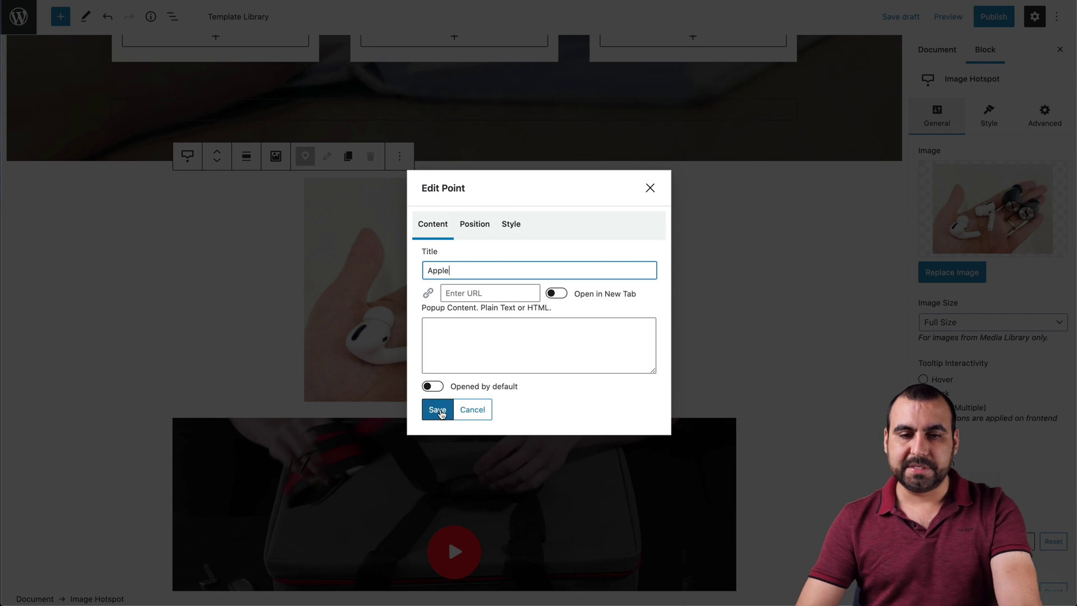
click(498, 351)
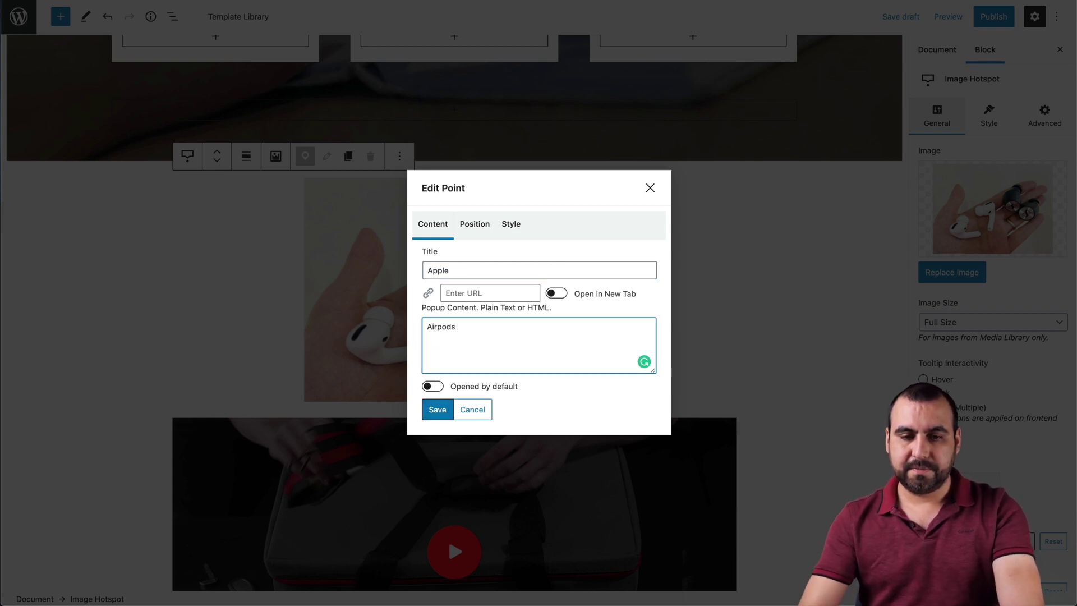
click(437, 409)
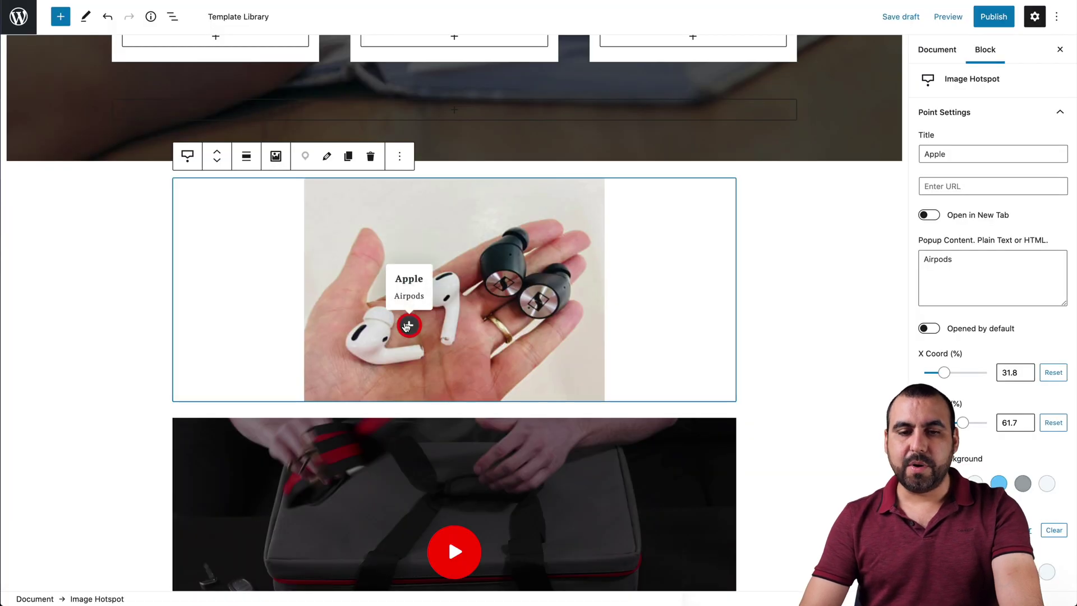
mouse_move(407, 325)
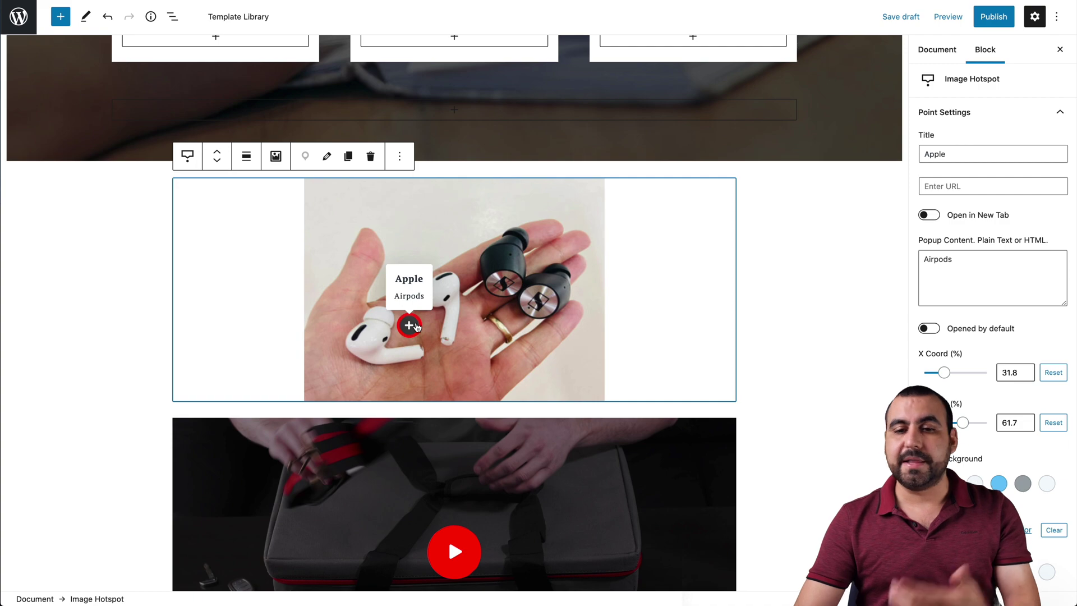
Publish the landing page
scroll(544, 364, up, 10)
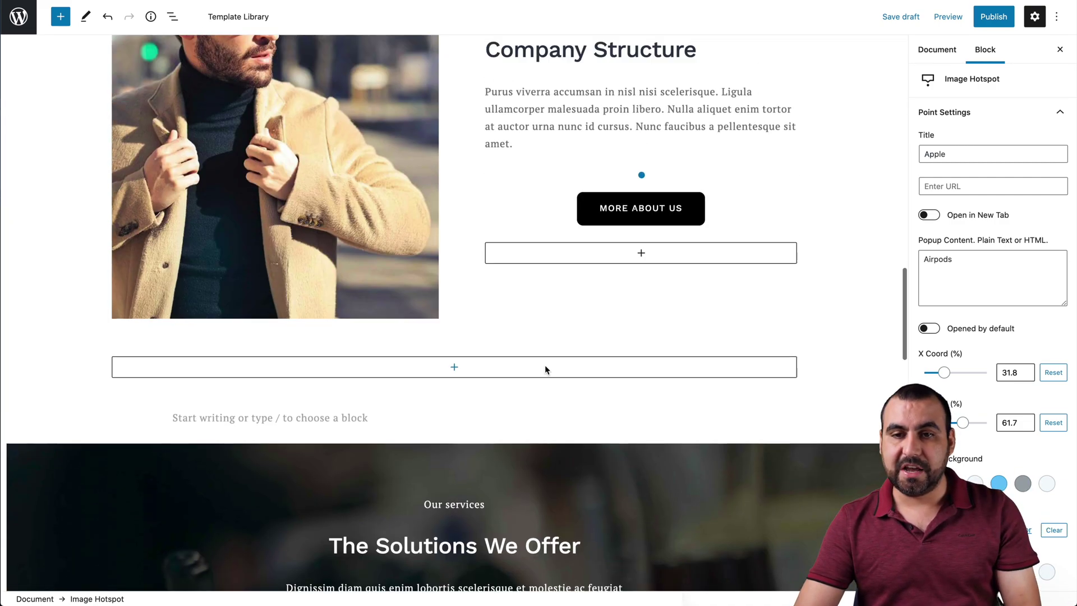
scroll(545, 366, up, 10)
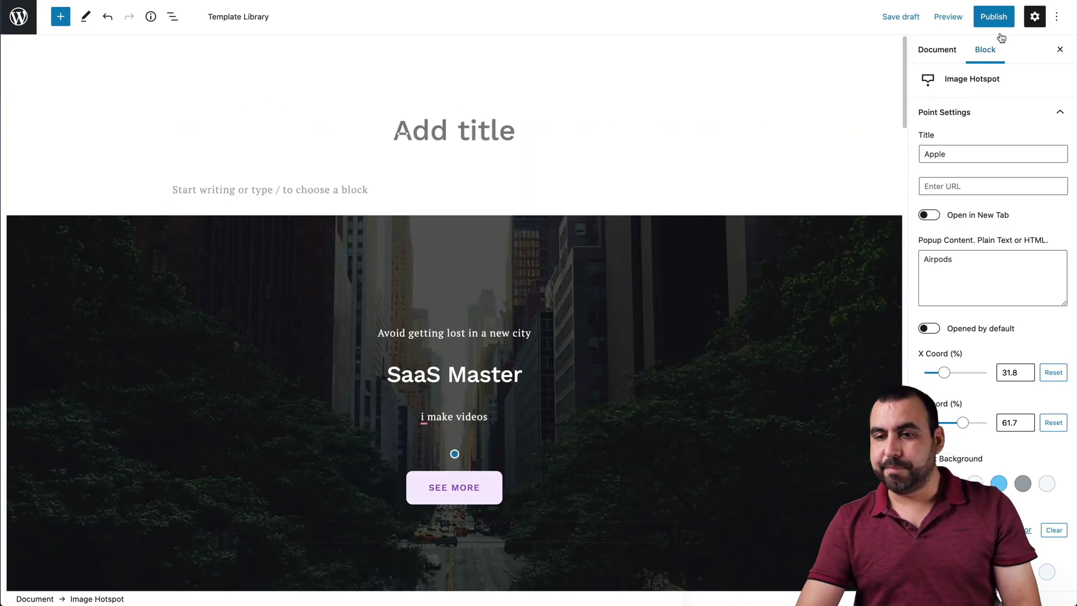
click(996, 18)
click(979, 22)
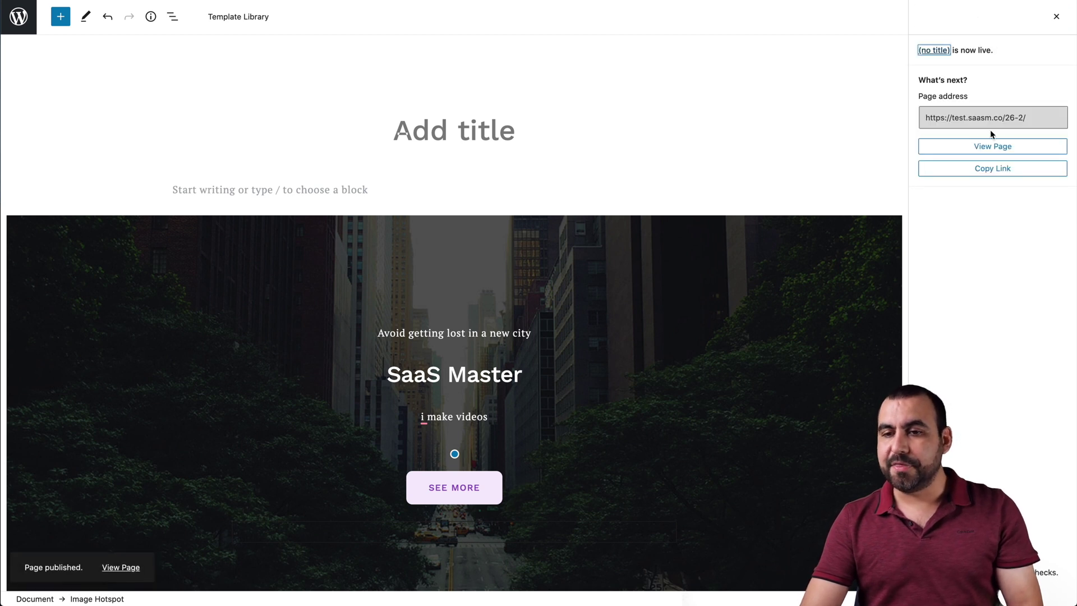
Open the published page's address in a new tab, then view the My Blog home page
click(984, 119)
key(super+c)
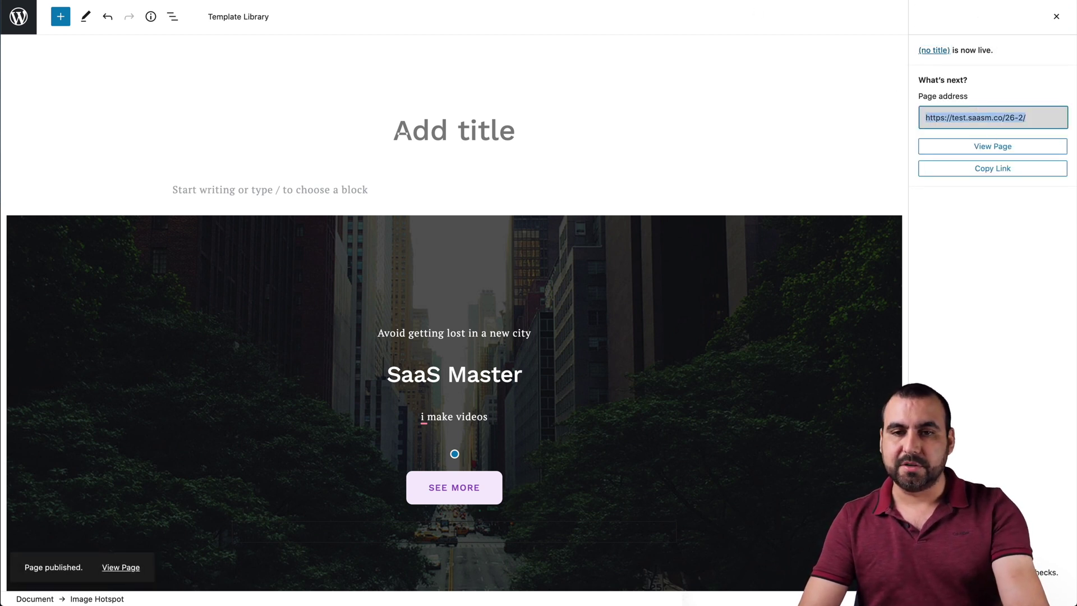
key(ctrl+Tab)
key(super+l)
key(super+v)
key(Return)
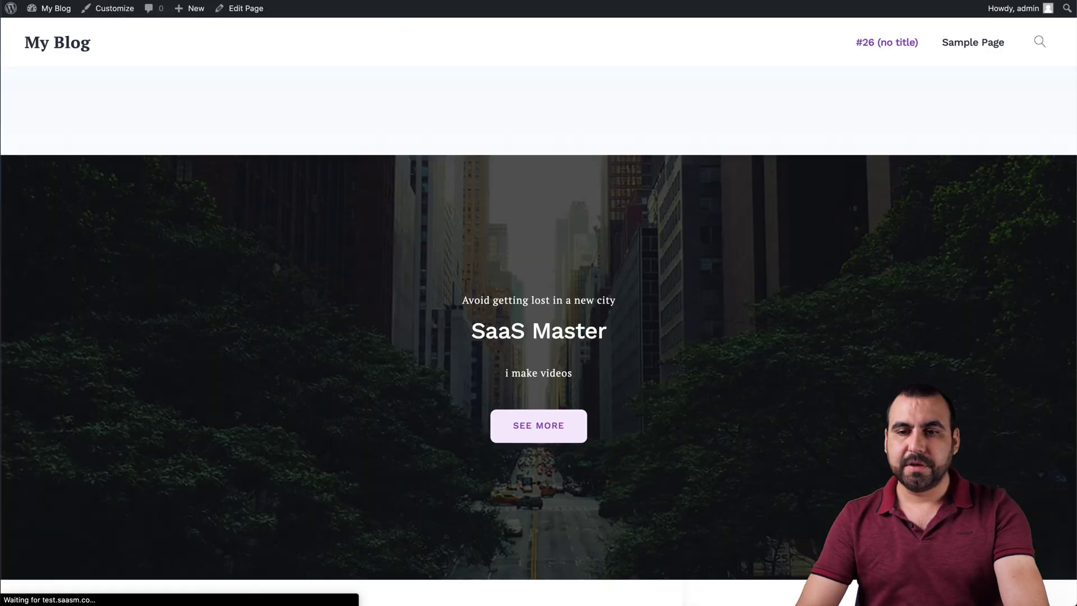
scroll(653, 350, down, 10)
scroll(653, 350, up, 12)
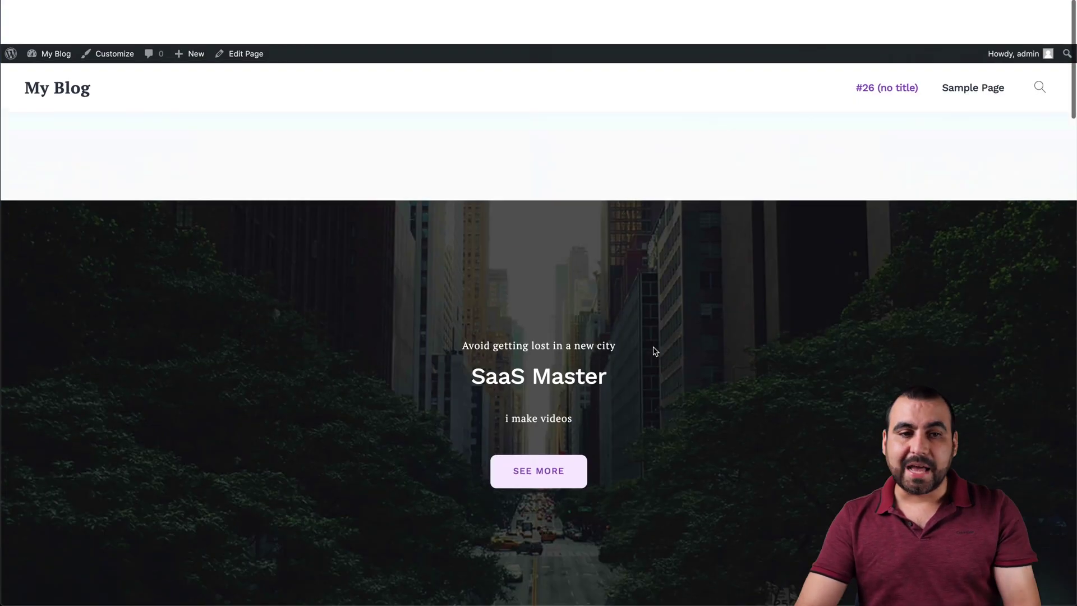
click(58, 46)
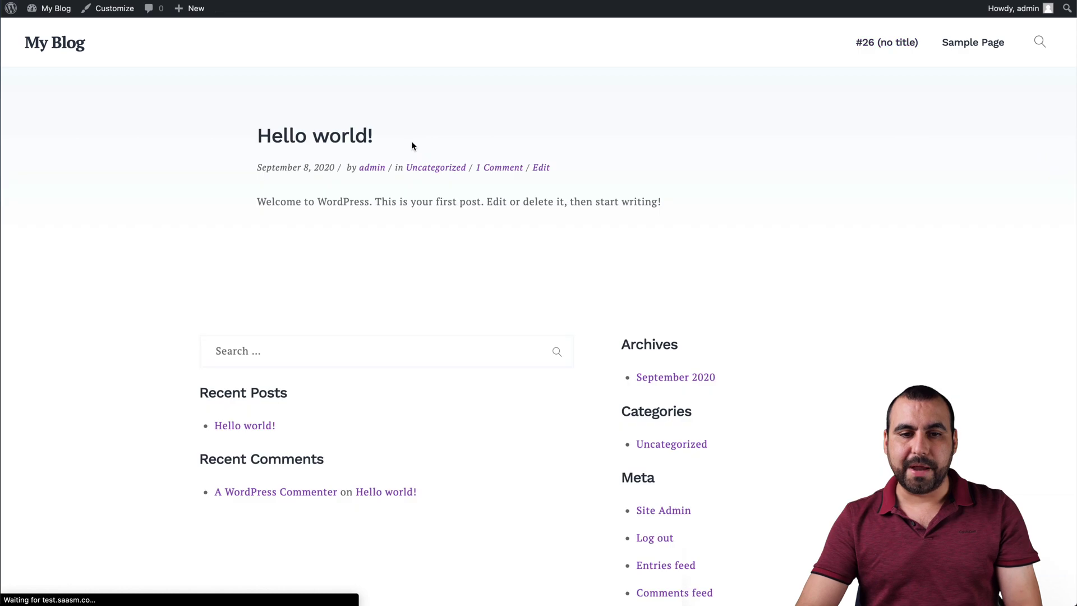
scroll(443, 299, down, 5)
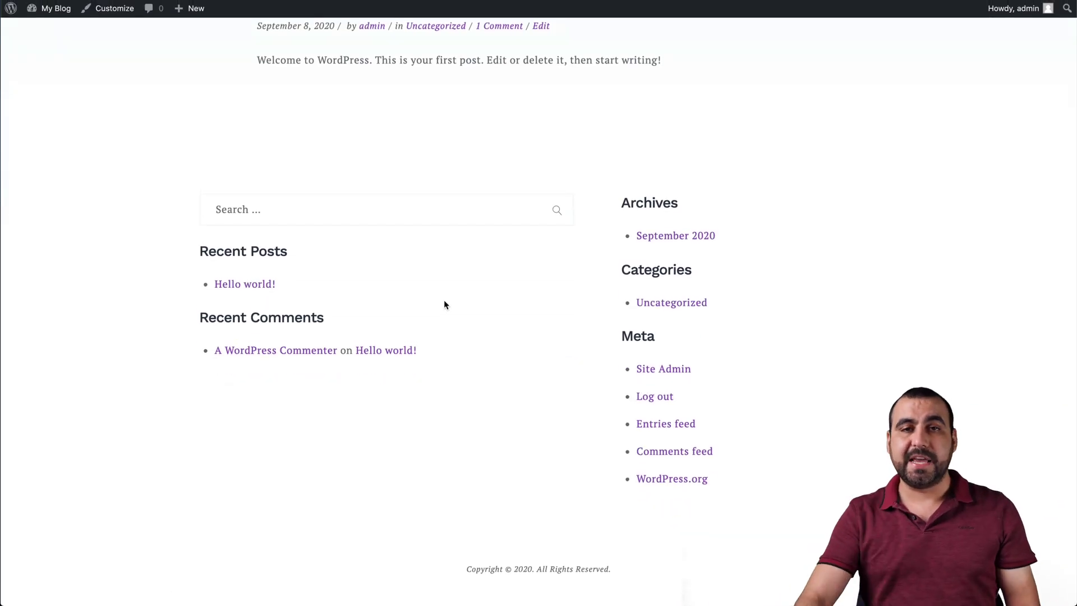
scroll(444, 304, up, 3)
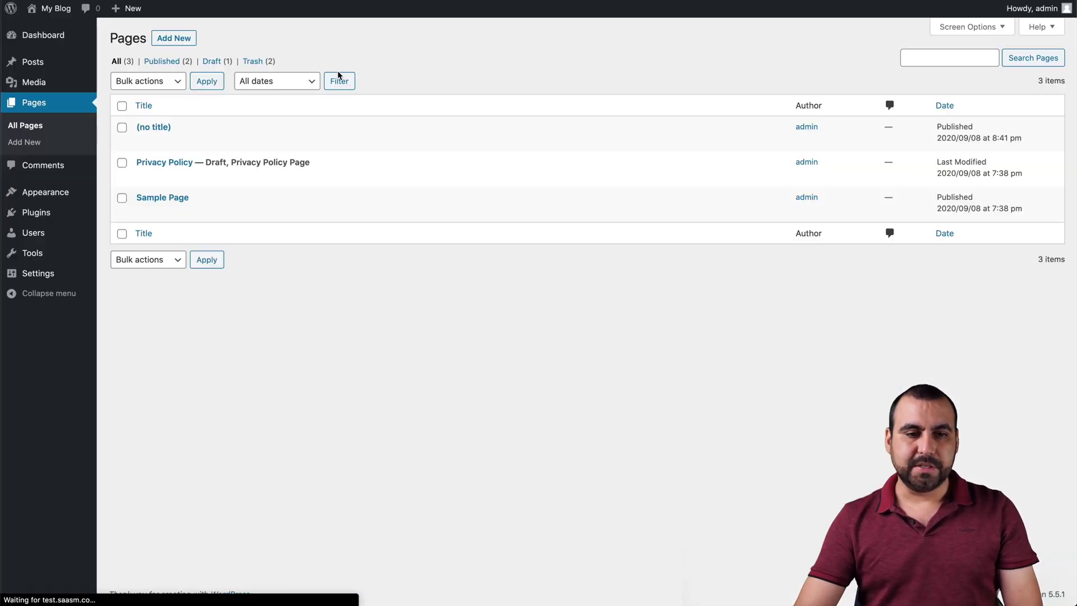
In Reading settings, choose a static homepage of '#26 (no title)' and save changes
mouse_move(59, 276)
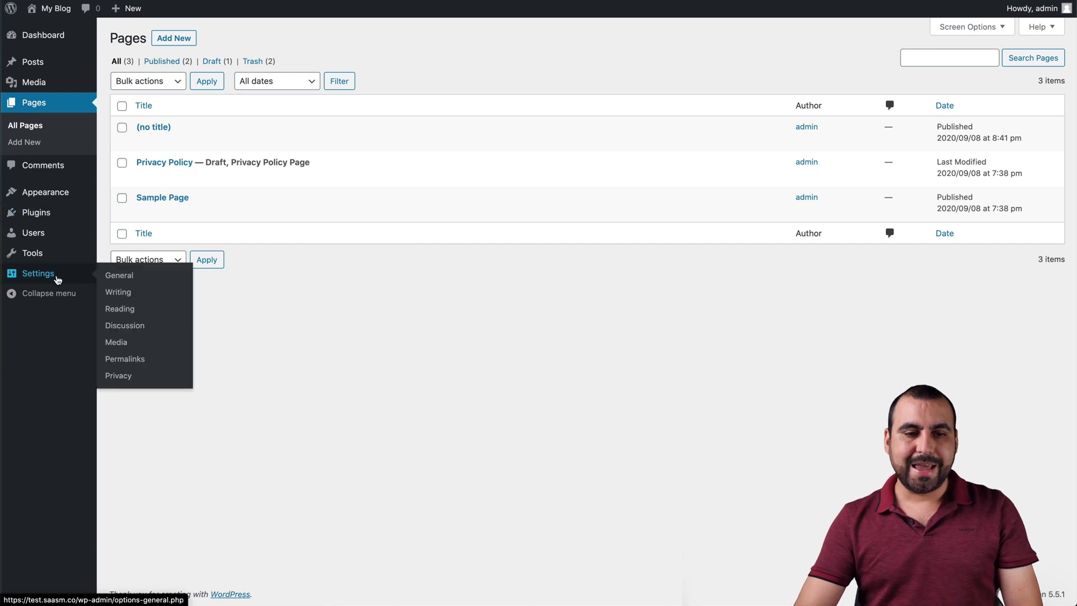
click(138, 314)
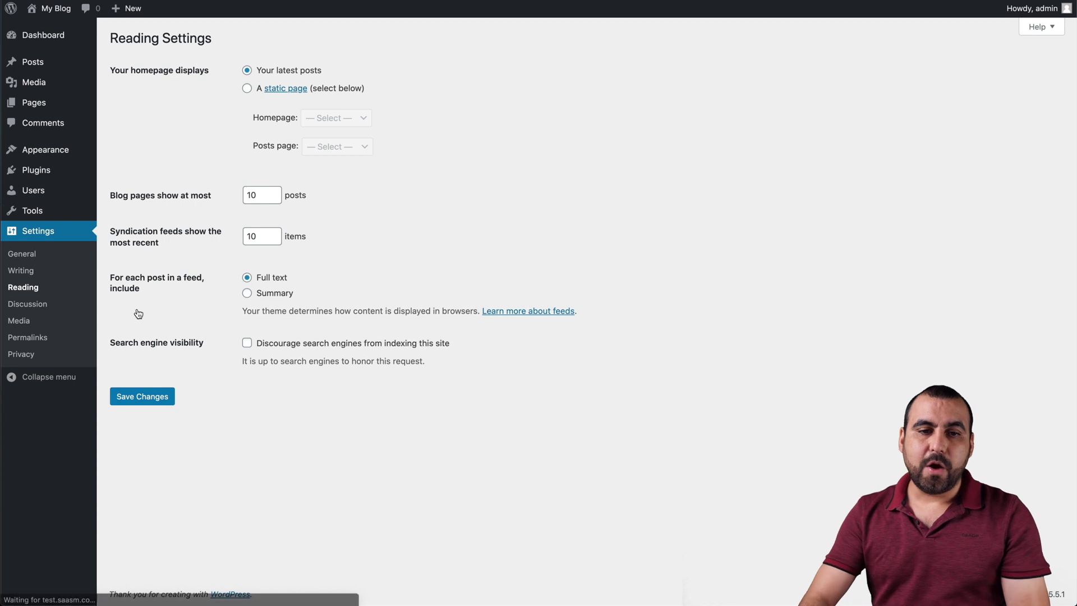
click(251, 89)
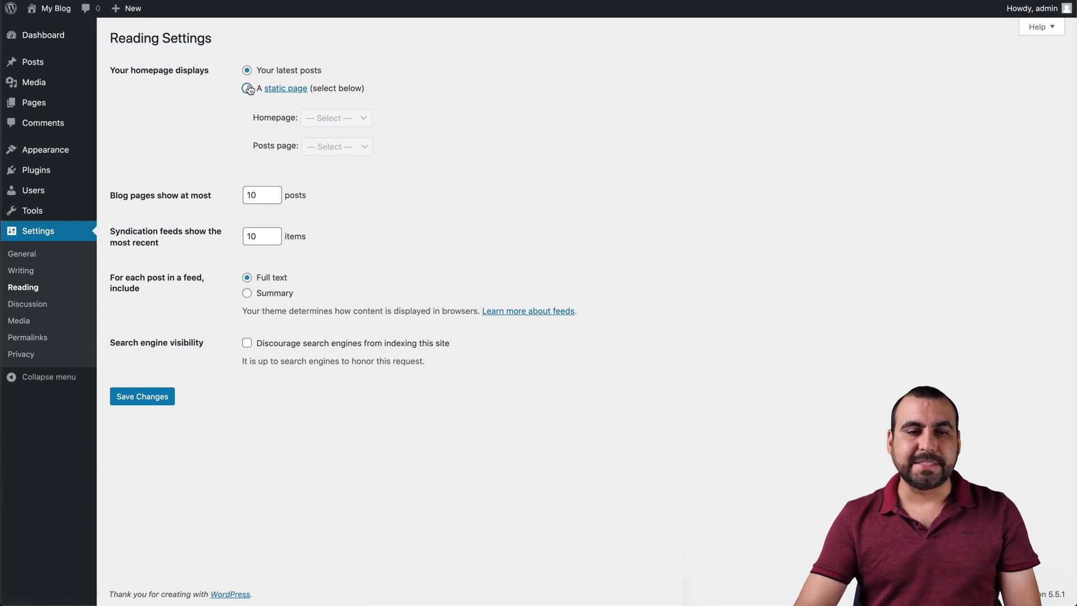
drag(113, 69, 213, 72)
click(223, 76)
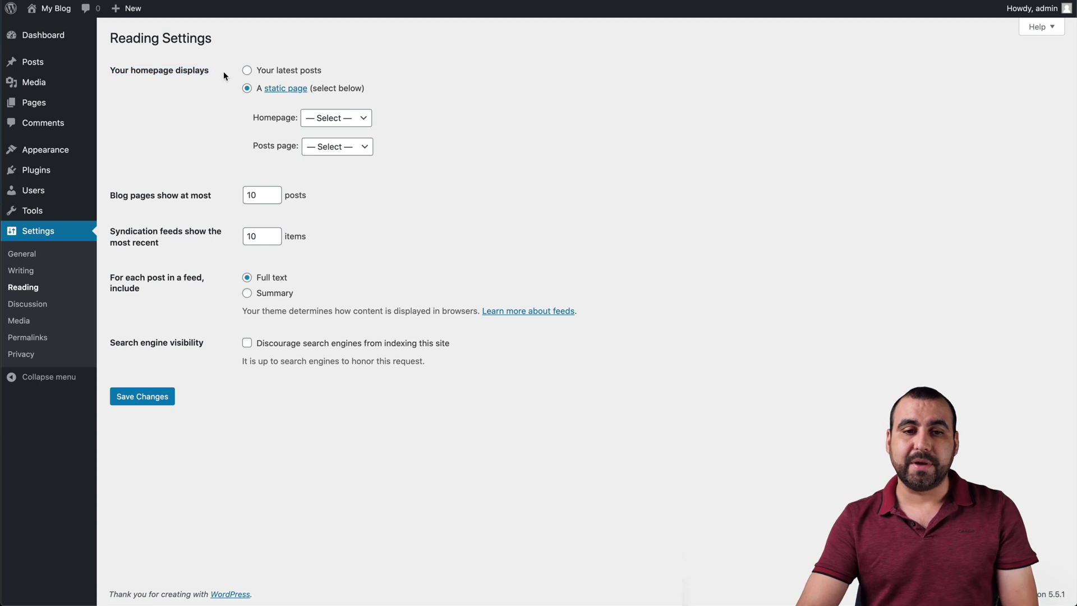
click(309, 120)
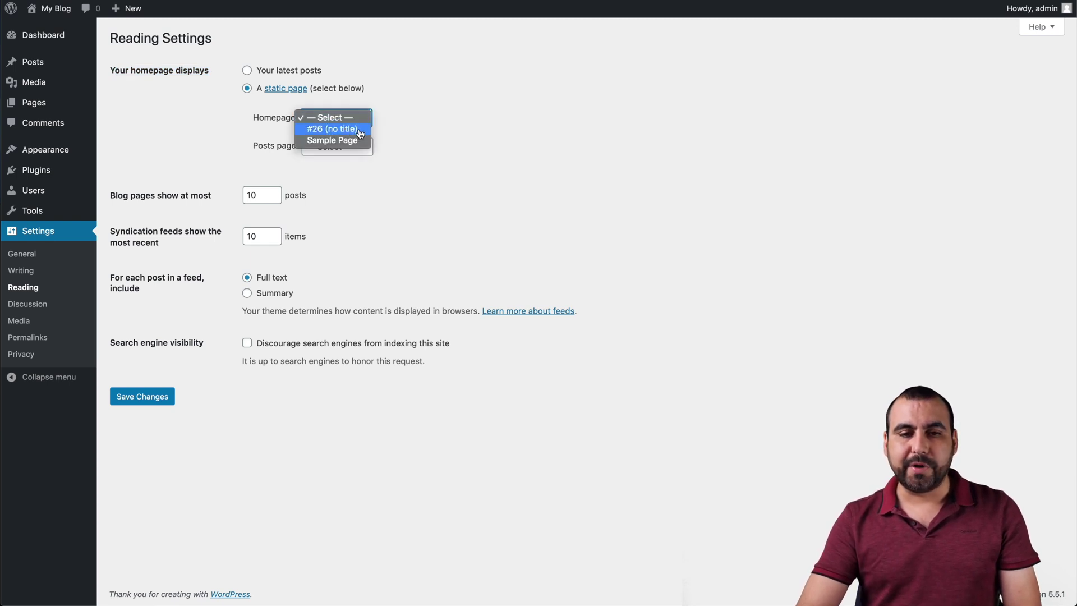
click(360, 130)
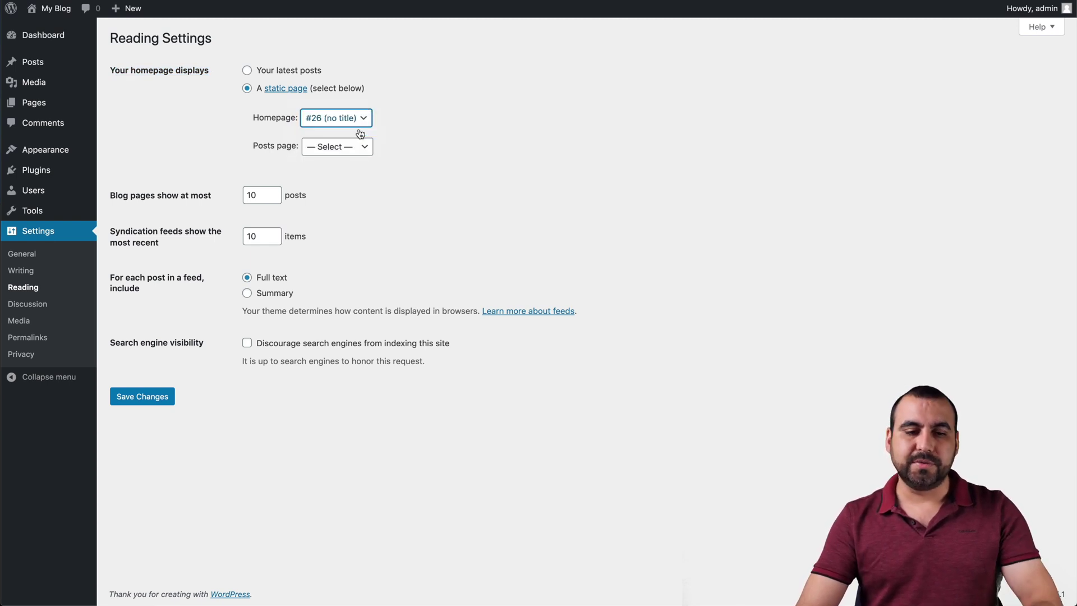
click(159, 396)
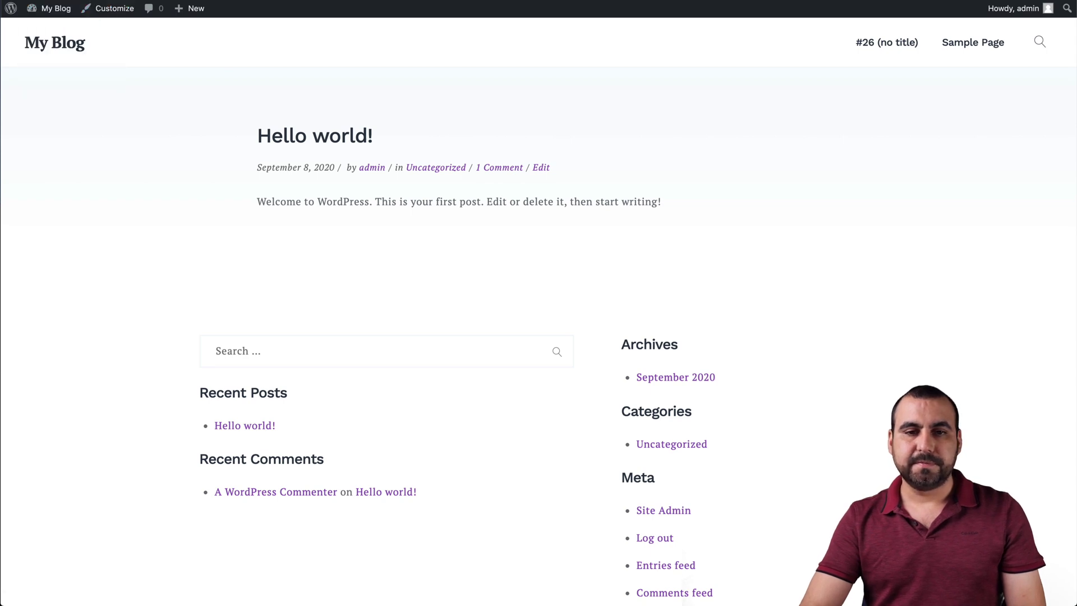
Reload the live site and scroll through the new SaaS Master homepage
key(super+r)
scroll(432, 284, down, 2)
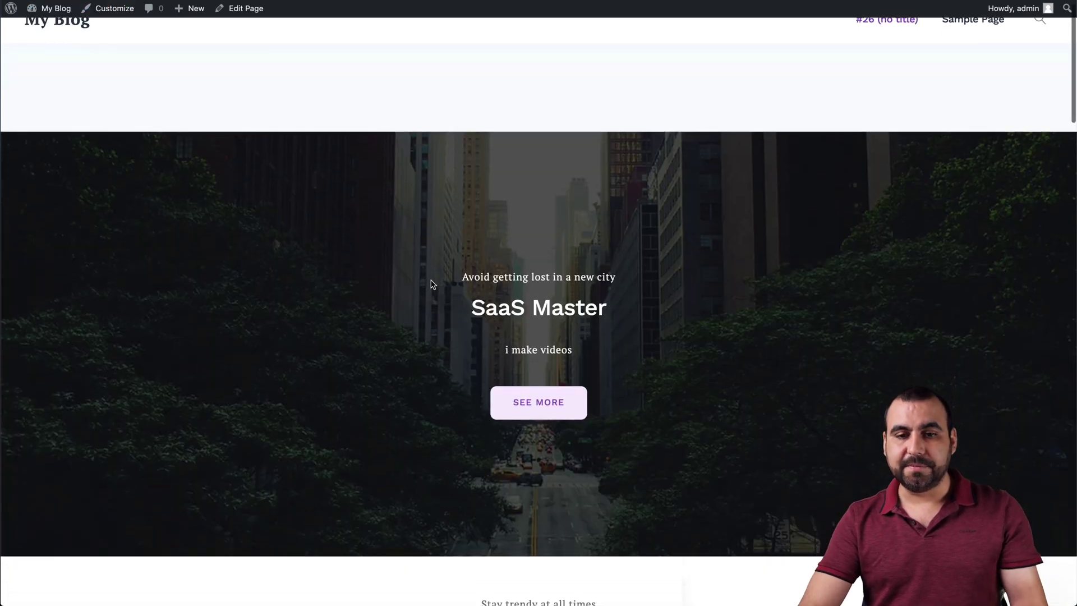
scroll(432, 284, down, 20)
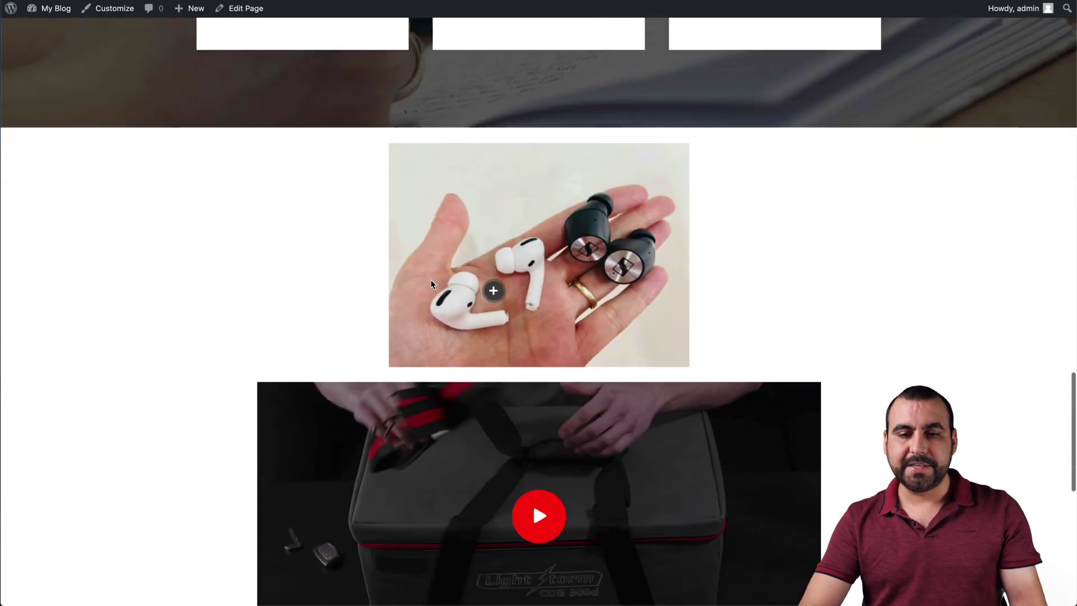
scroll(430, 283, down, 10)
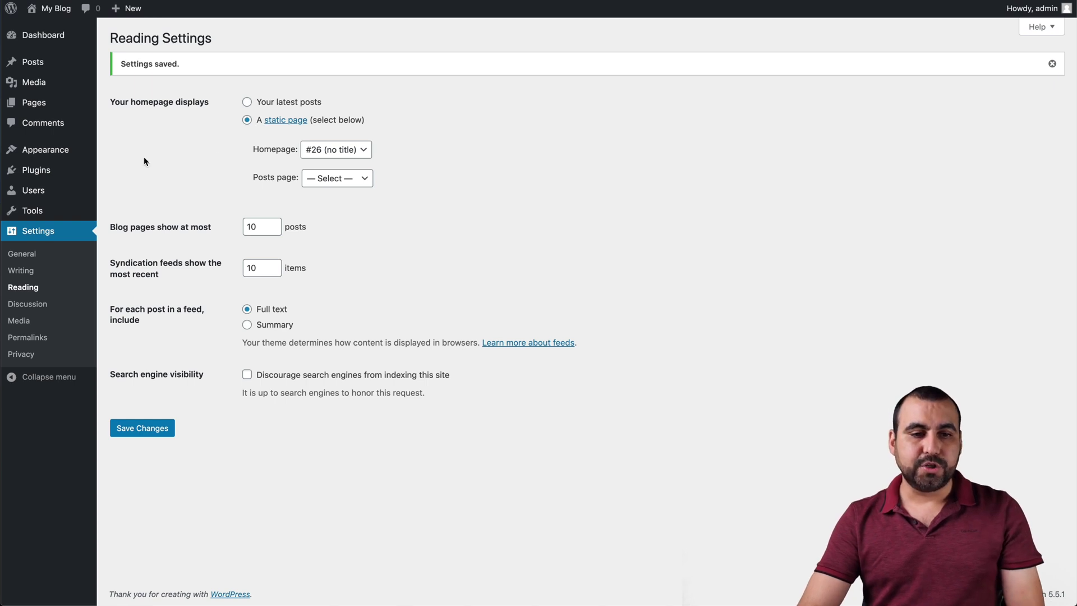
mouse_move(78, 156)
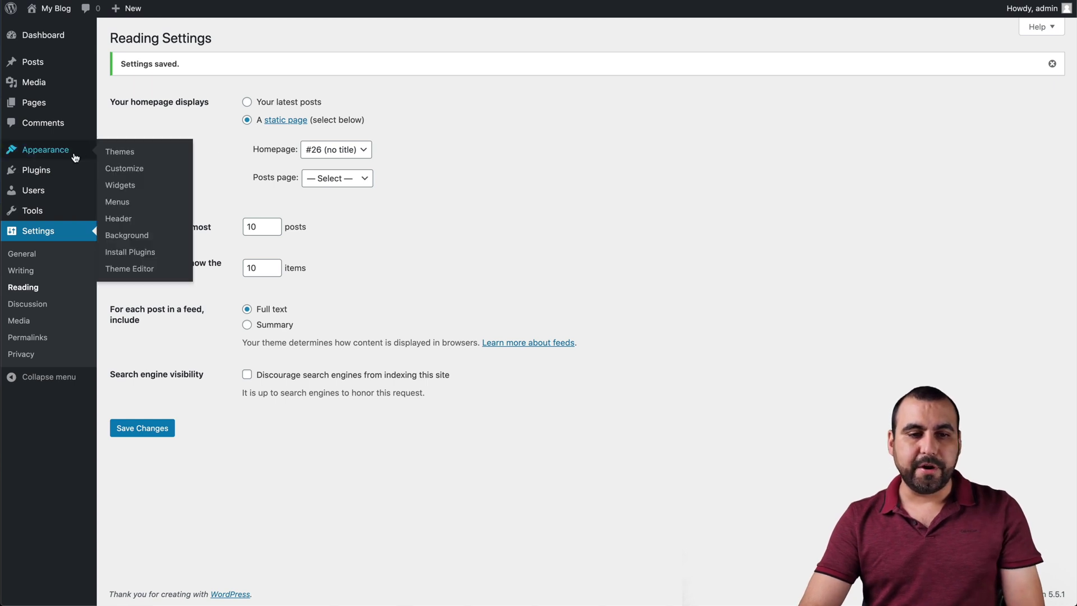
Delete the Recent Comments, Recent Posts and Search widgets from Footer 1
click(127, 189)
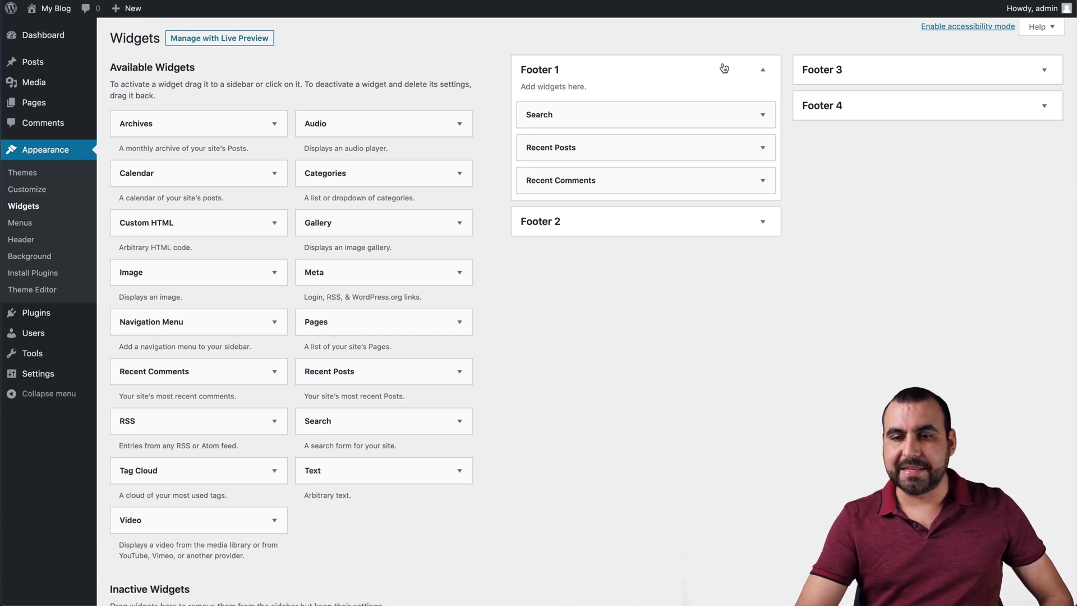
click(763, 180)
click(538, 270)
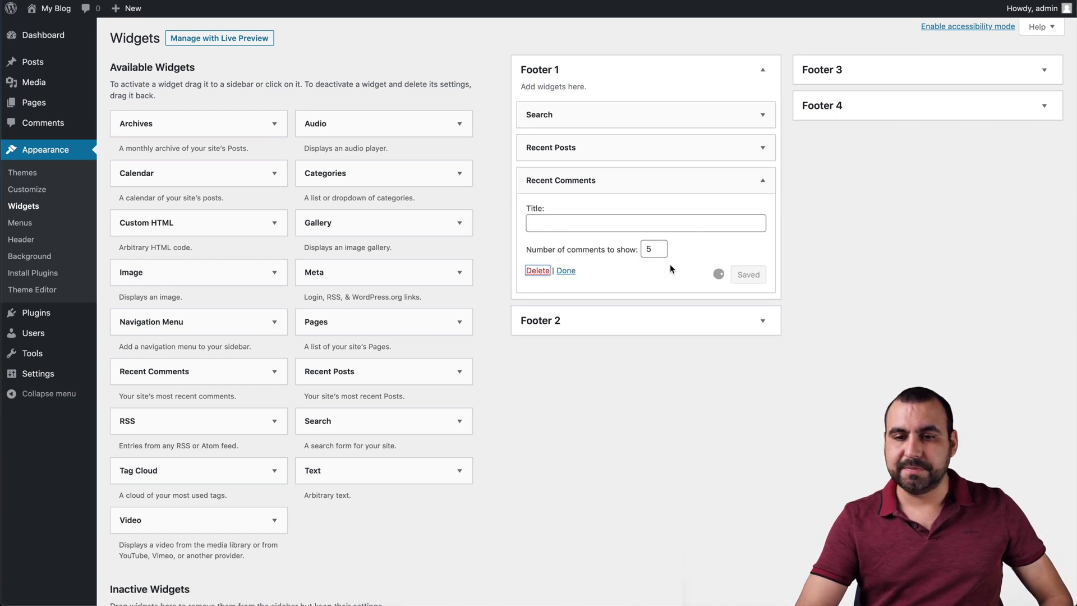
click(762, 148)
click(538, 259)
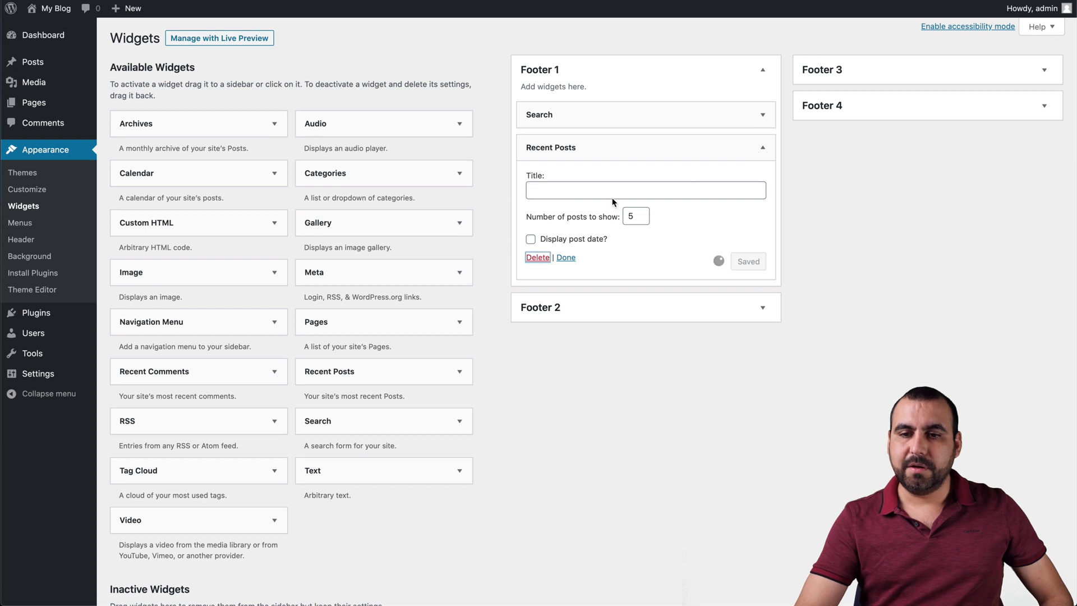
click(762, 114)
click(537, 181)
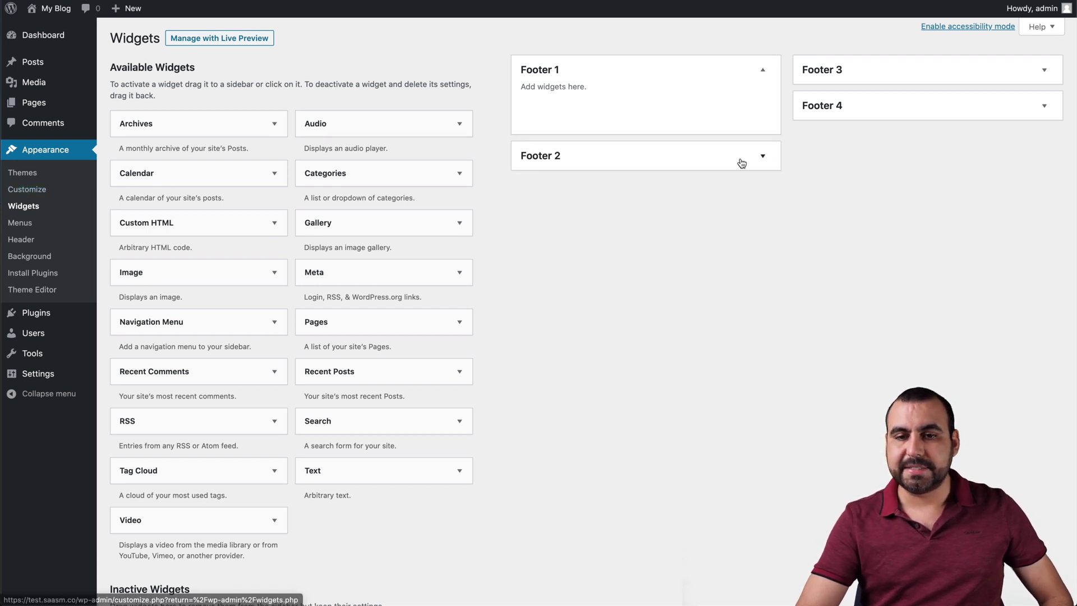
Delete the Archives, Categories and Meta widgets from Footer 2
click(759, 157)
click(628, 209)
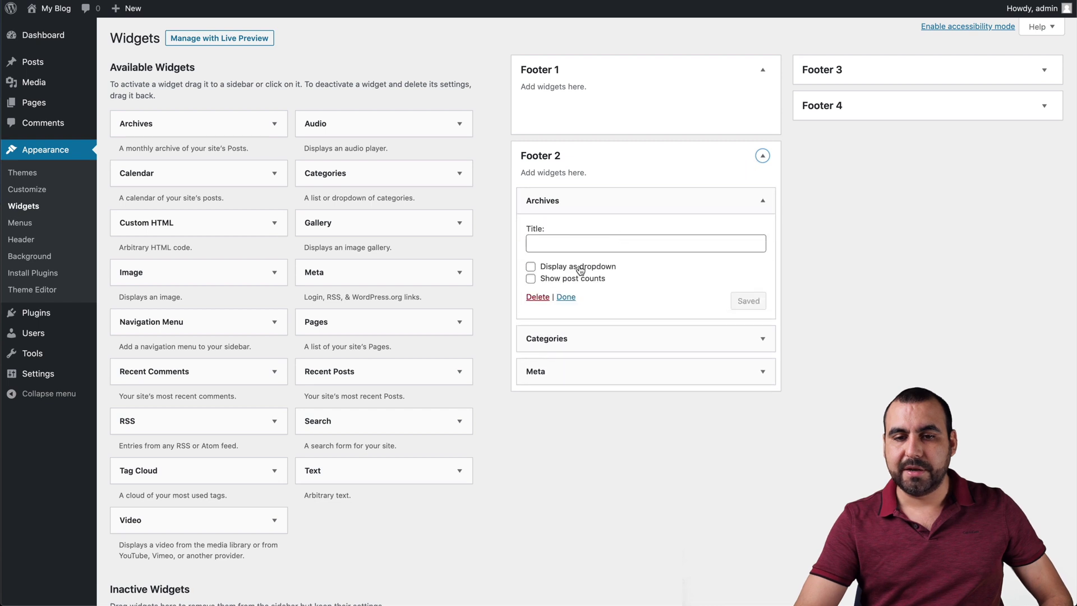
click(548, 296)
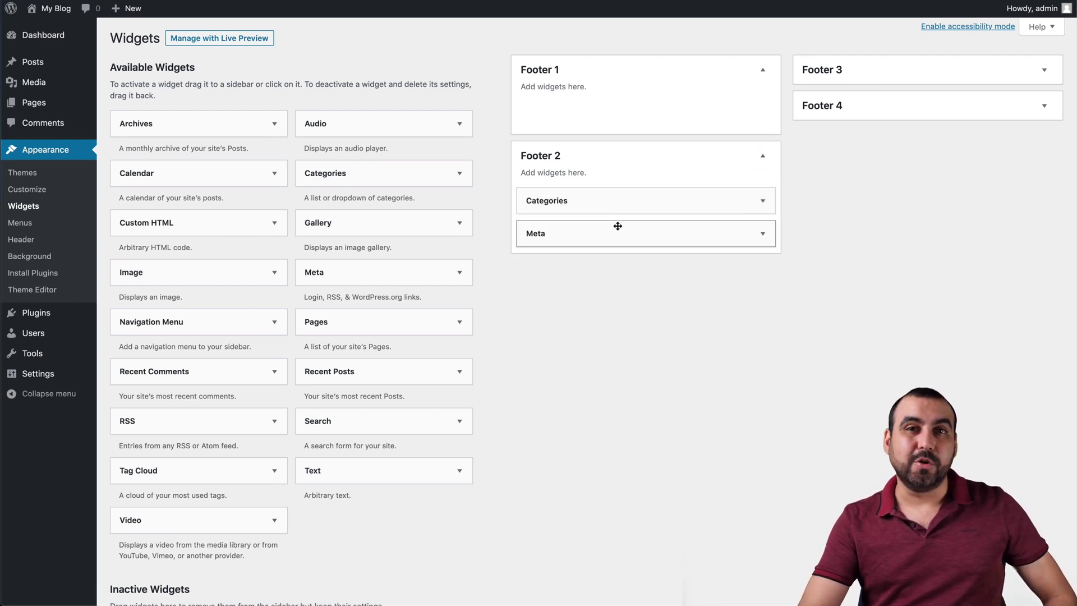
click(617, 205)
click(538, 309)
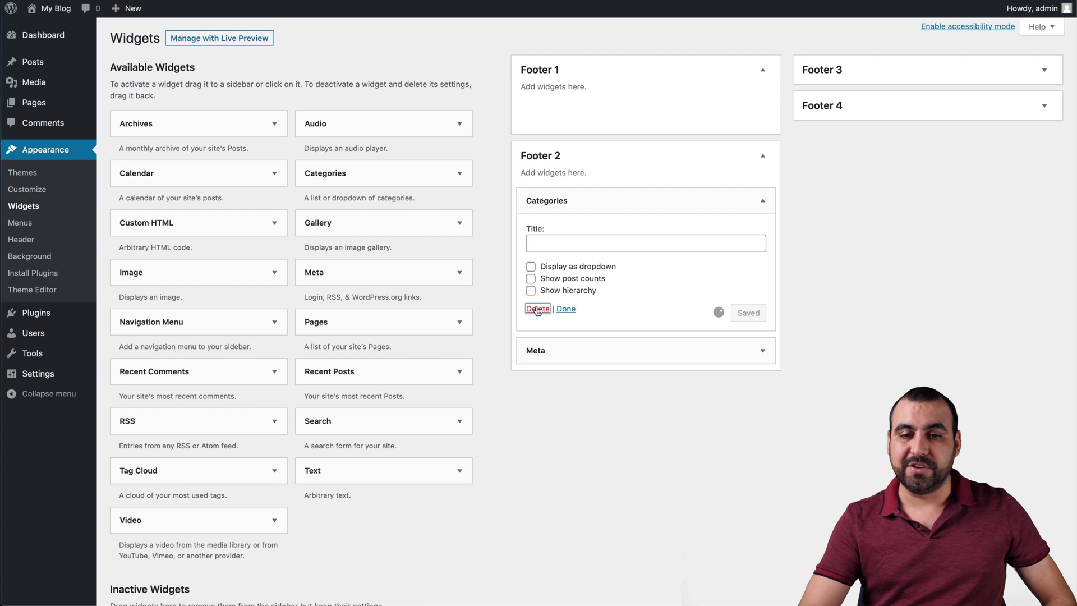
click(589, 202)
click(538, 266)
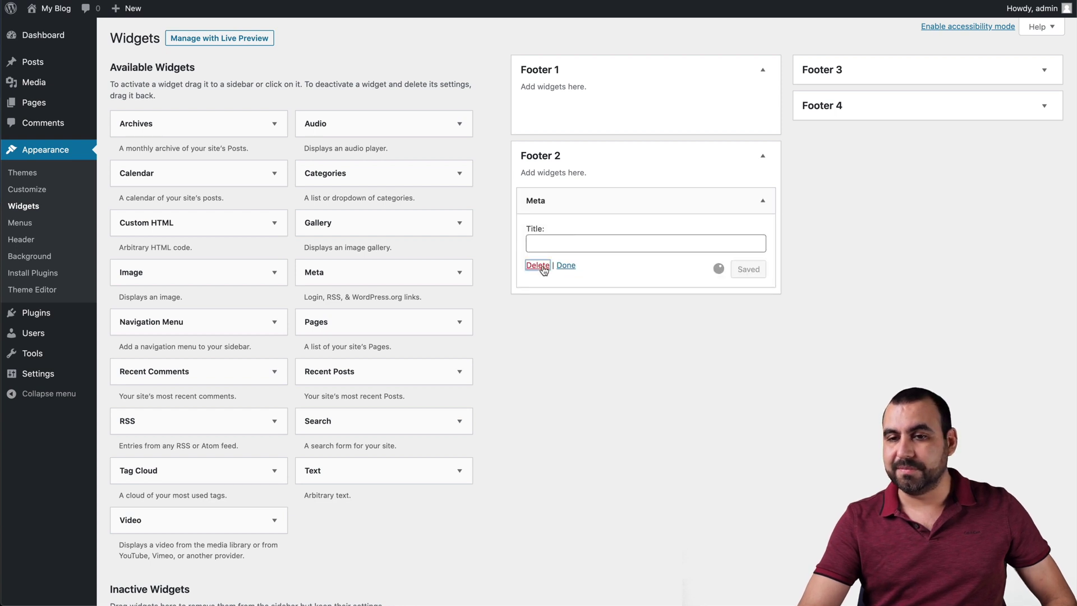
Confirm Footer 3 and Footer 4 hold no widgets, then reload the front page
click(861, 73)
click(889, 154)
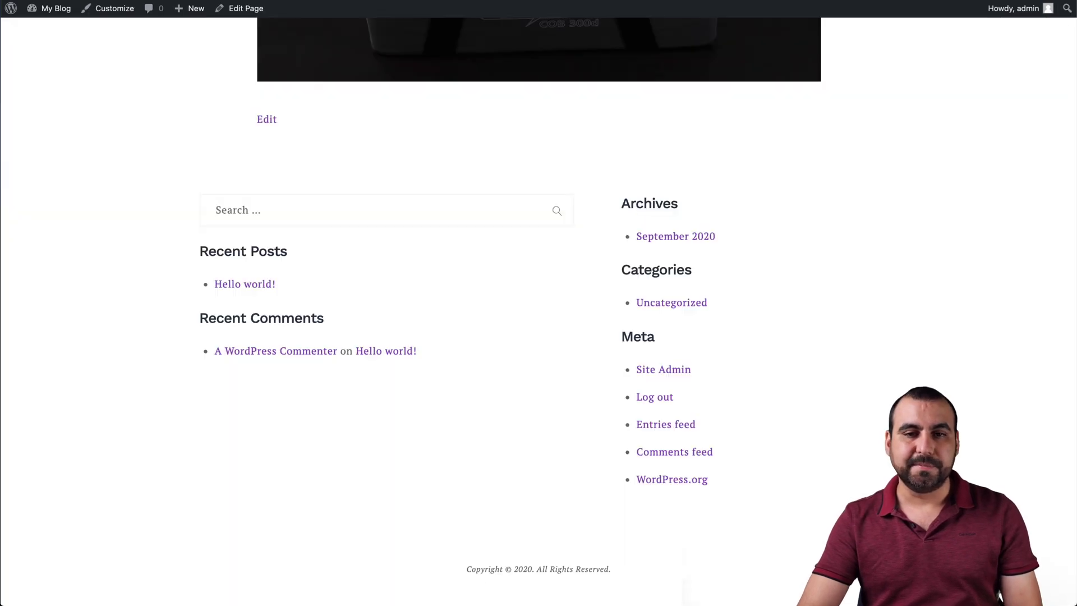
key(super+r)
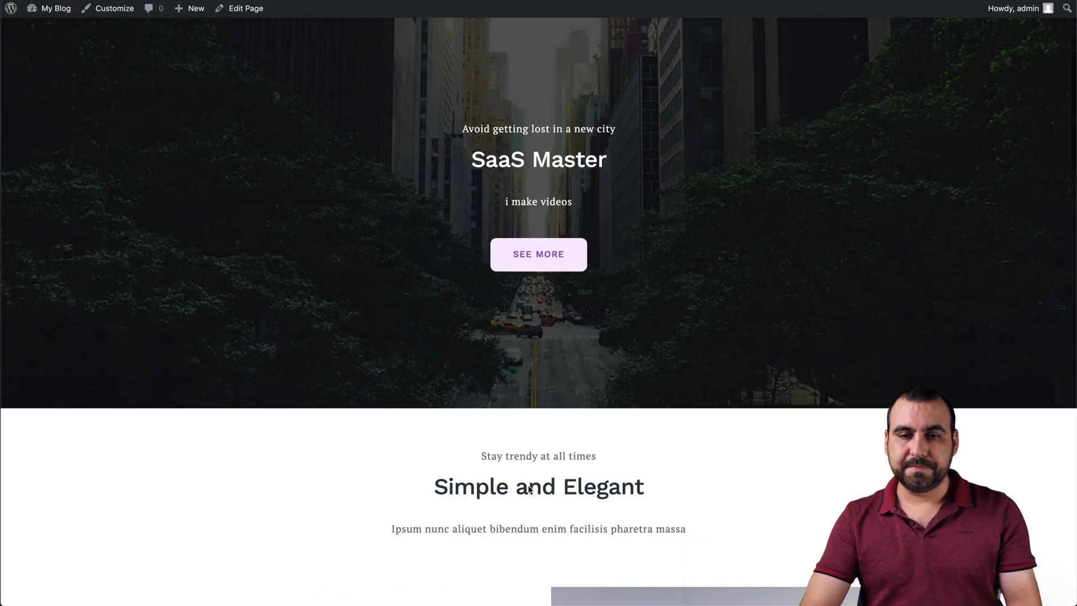
Scroll the live homepage to confirm the footer shows only the copyright line
scroll(529, 489, down, 20)
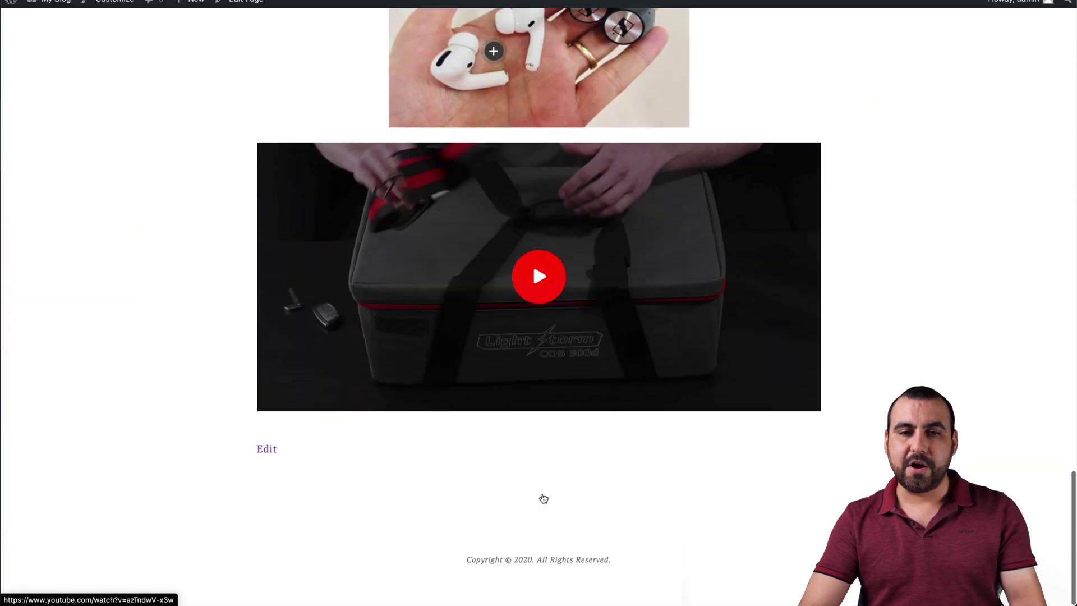
scroll(542, 492, up, 20)
scroll(541, 492, down, 12)
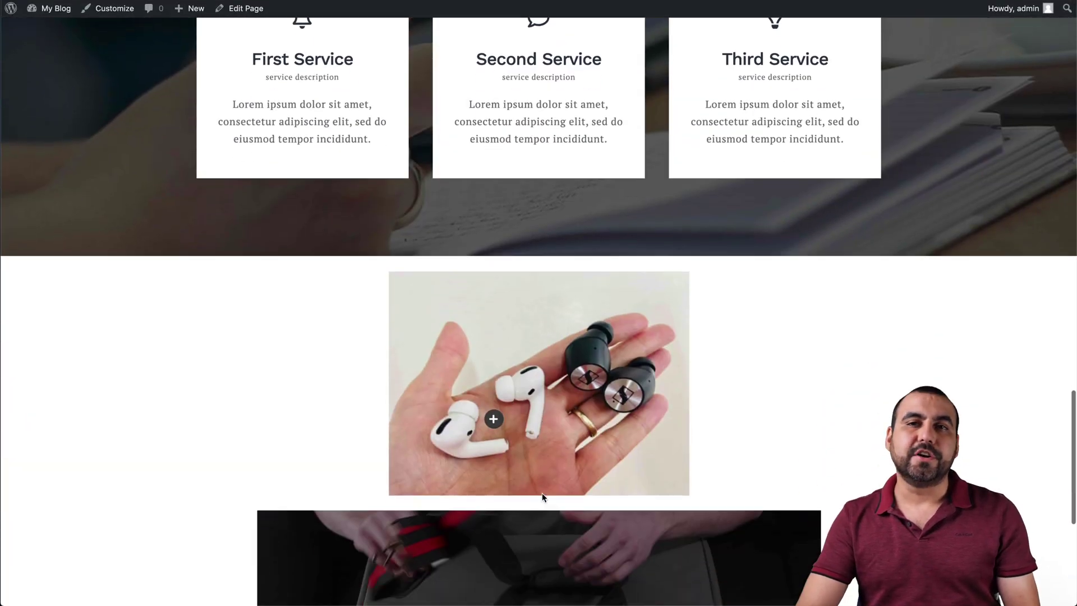
scroll(542, 497, down, 6)
scroll(541, 498, up, 10)
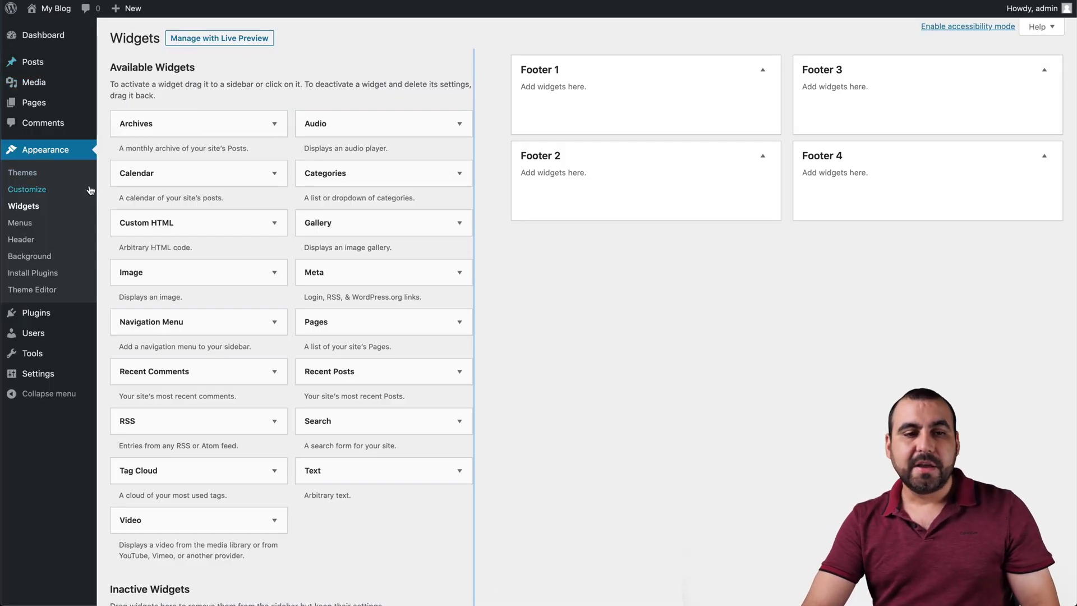
Start a new post from the Posts menu
mouse_move(59, 103)
mouse_move(43, 63)
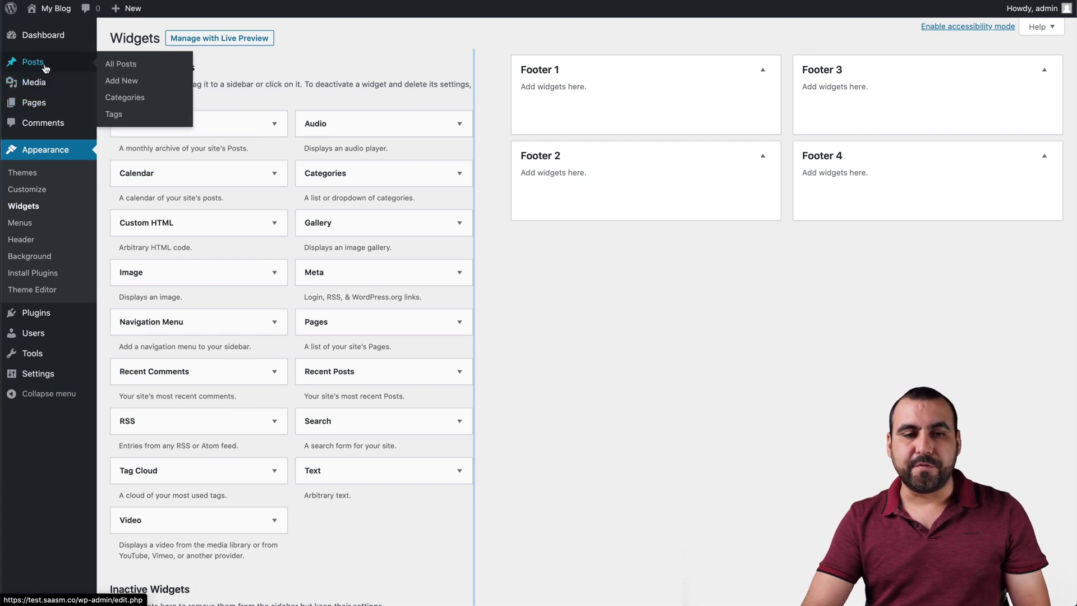
click(116, 83)
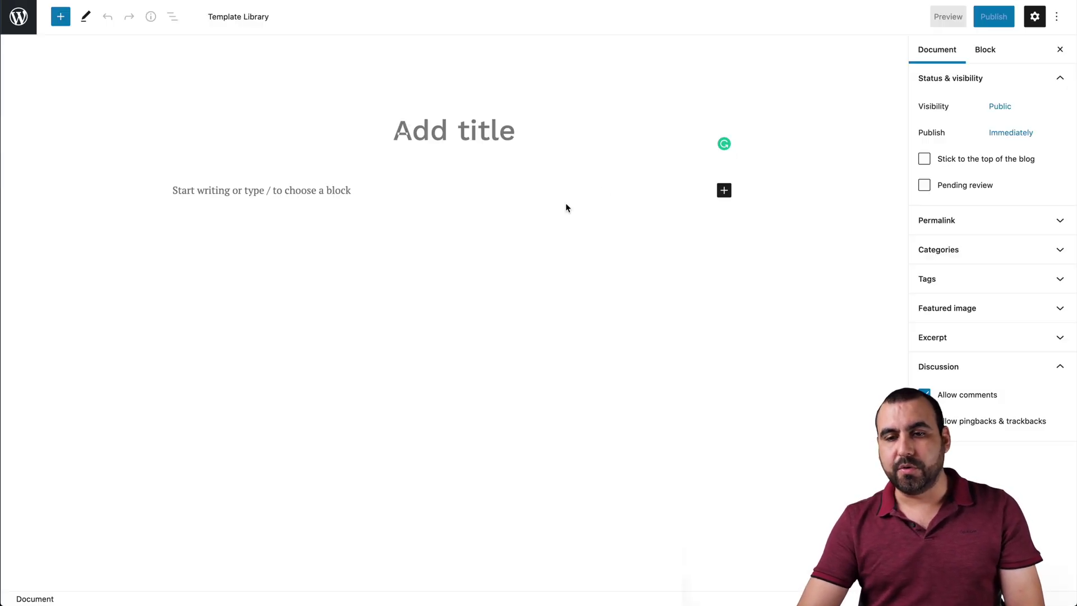
In the new post, open the full block library and scroll down to the Getwid Blocks category
click(724, 191)
click(773, 411)
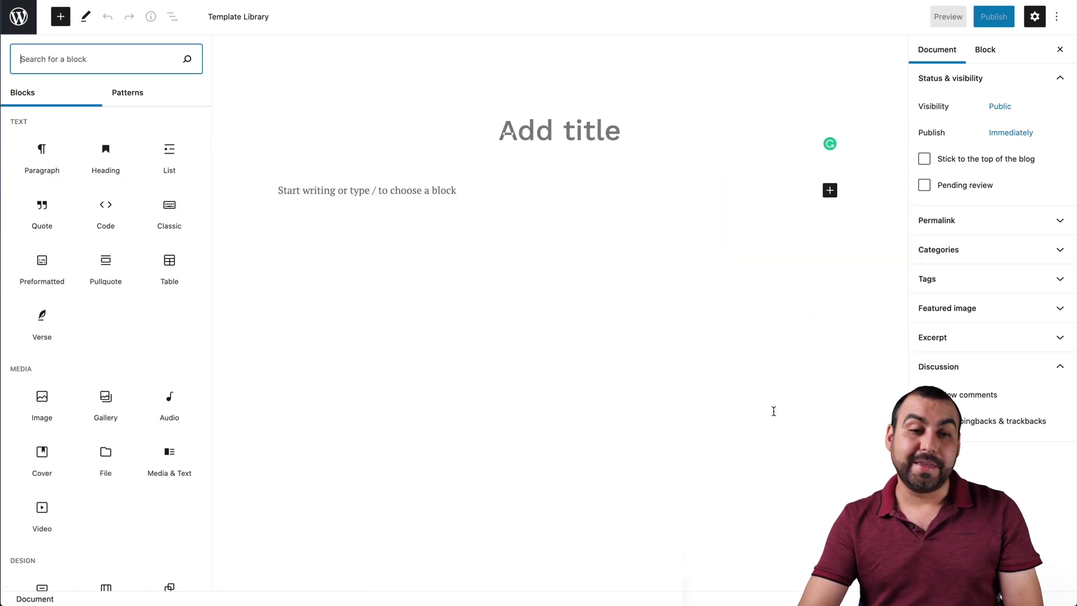
scroll(59, 416, down, 20)
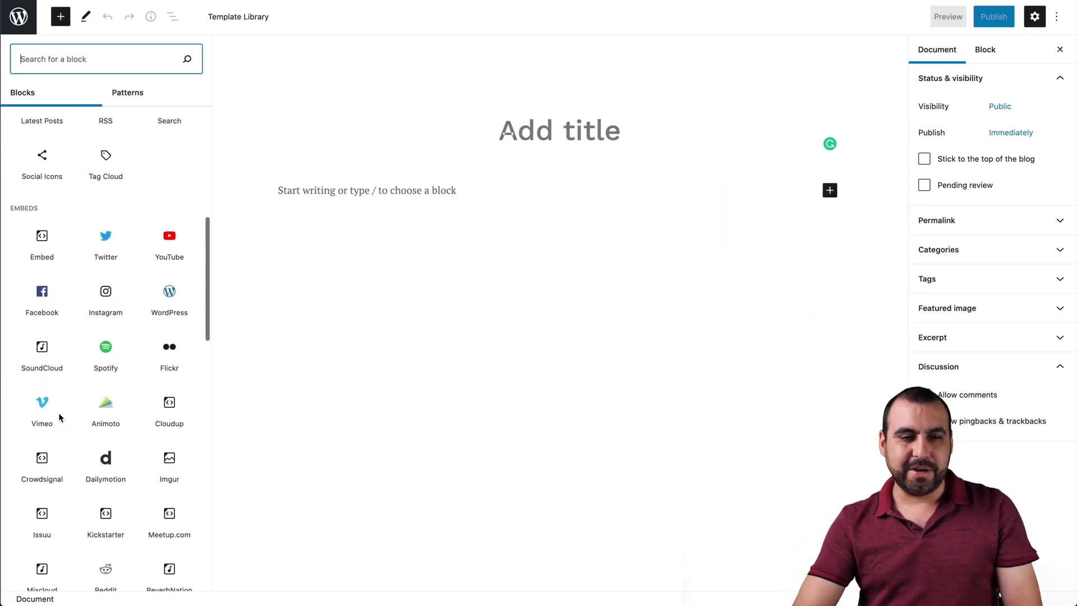
scroll(60, 416, down, 10)
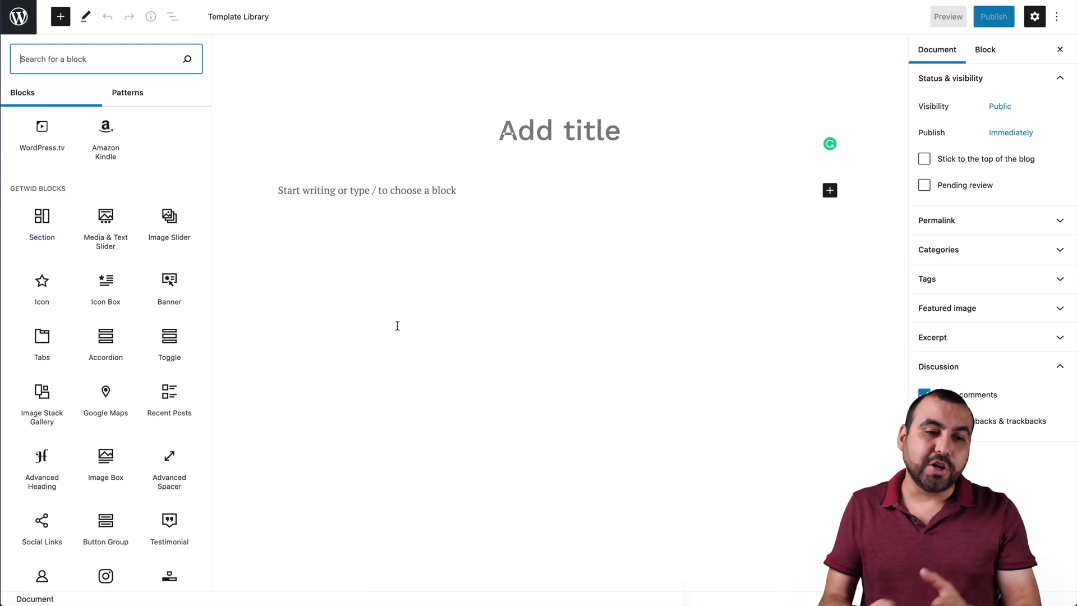
scroll(100, 331, down, 2)
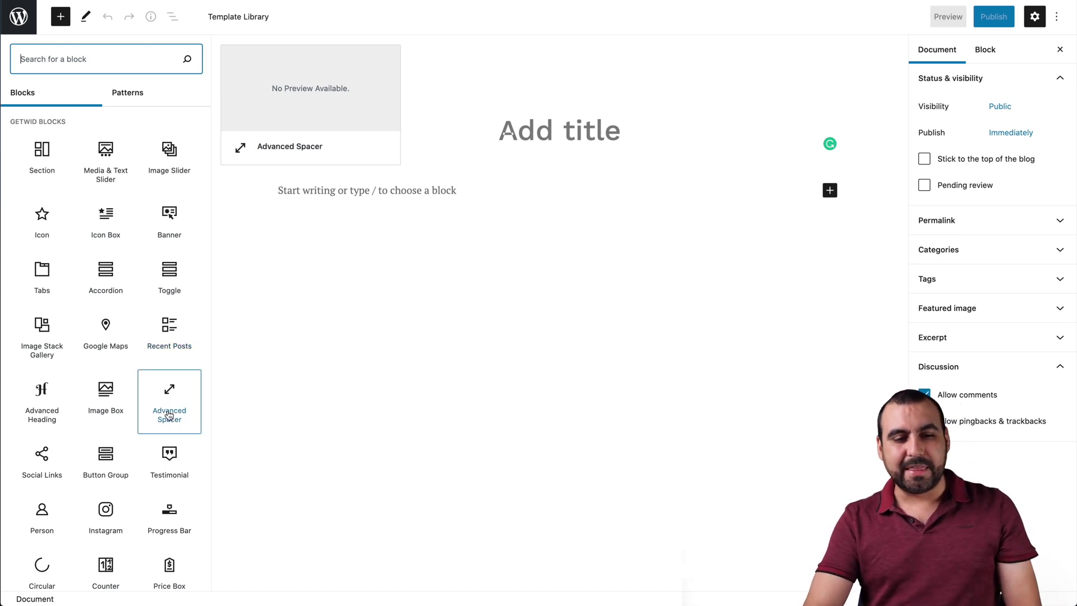
scroll(169, 409, down, 6)
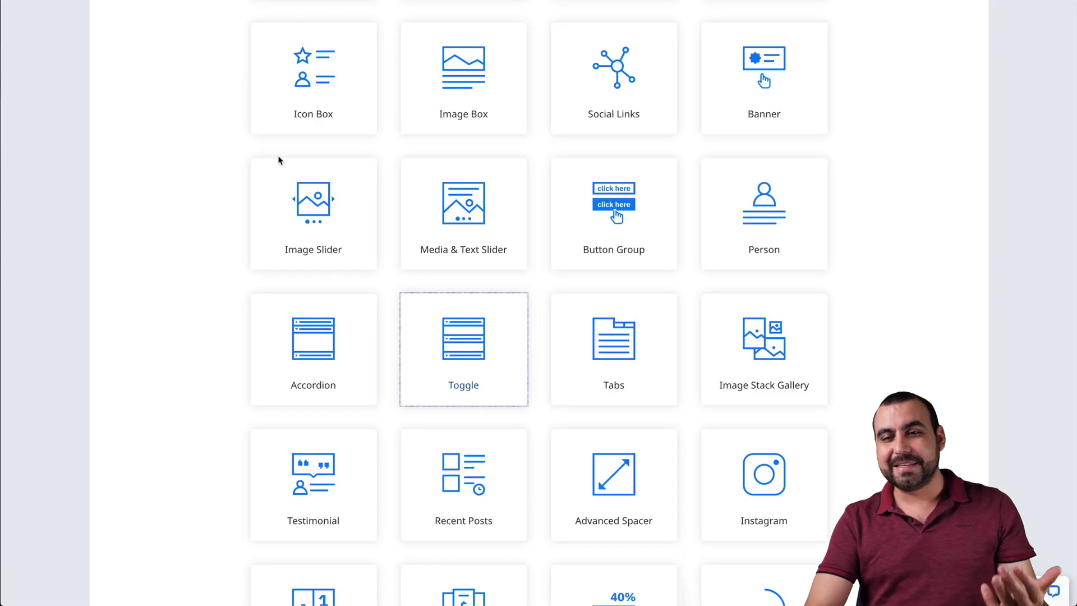
scroll(289, 166, up, 15)
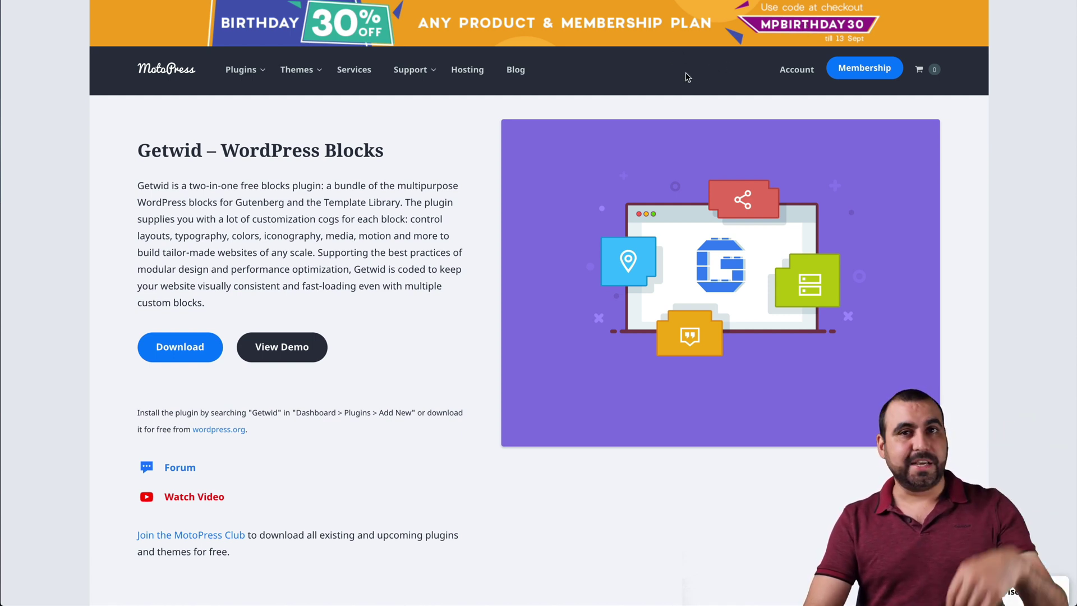
scroll(510, 328, down, 1)
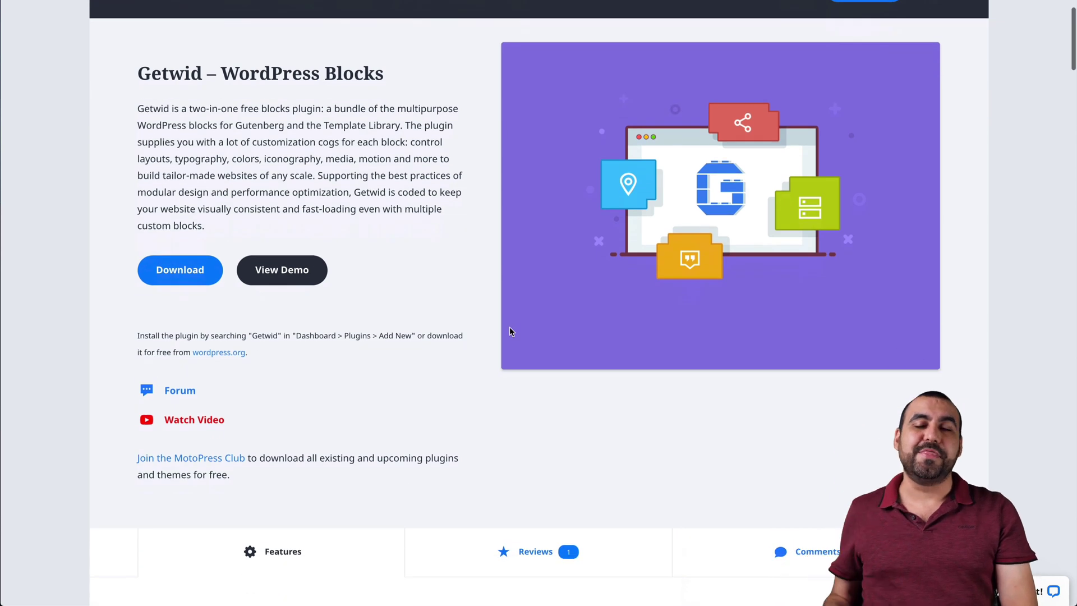